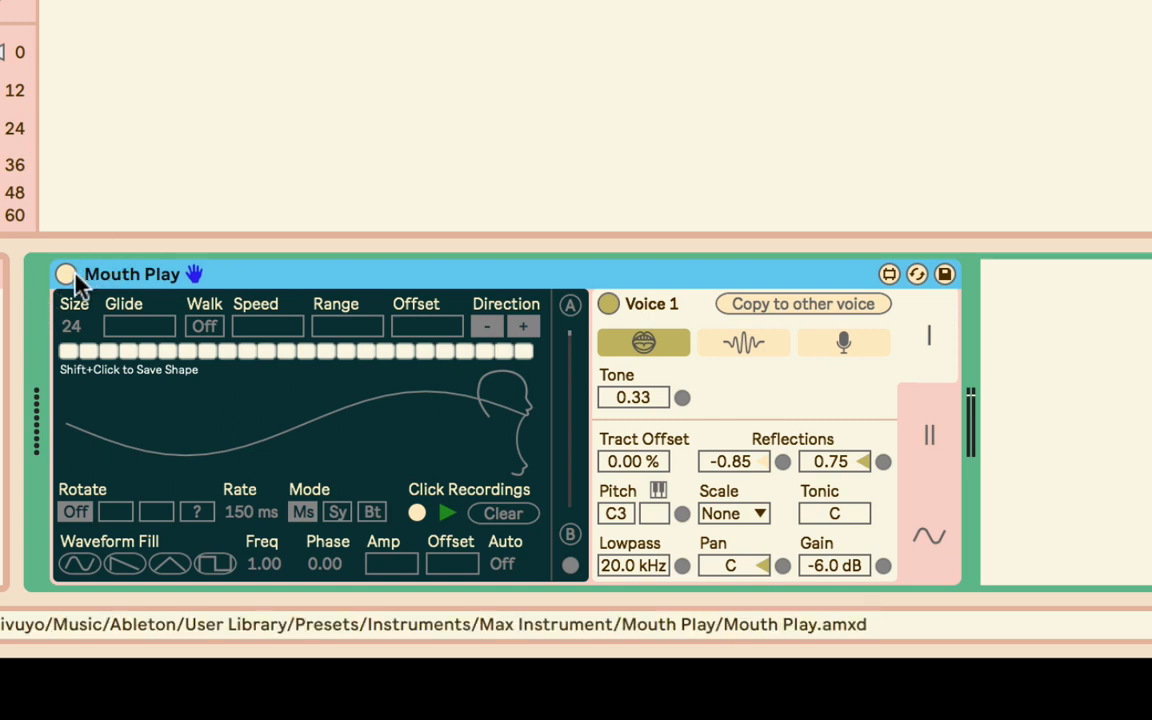
Step: Turn on the Mouth Play device and lower the track volume
{"action": "left_click", "coordinate": [66, 275]}
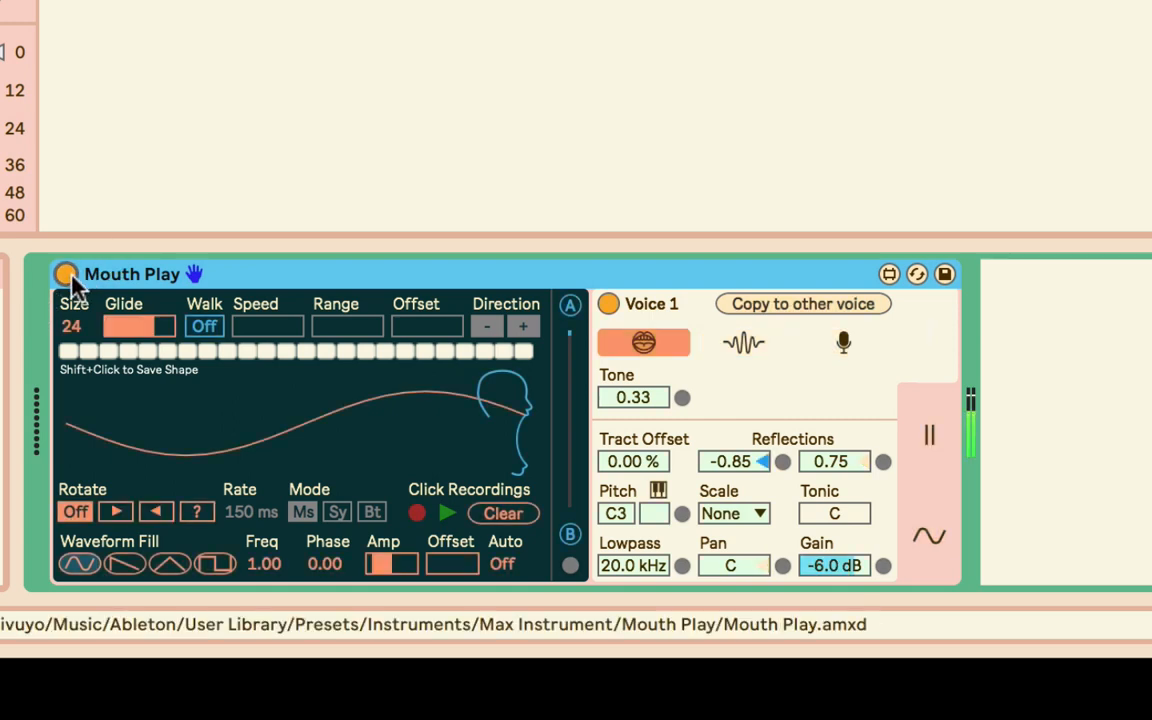
{"action": "left_click", "coordinate": [5, 82]}
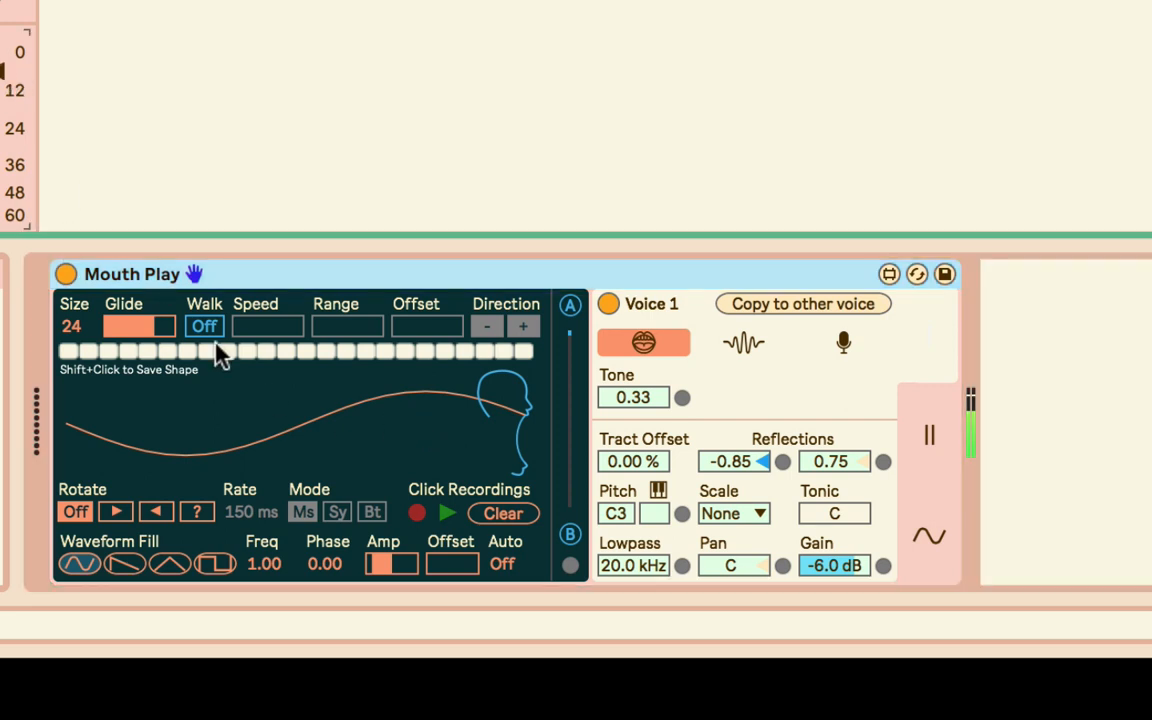
Step: Reshape the mouth curve with freehand strokes across its width and turn the track volume down to near its minimum
{"action": "mouse_move", "coordinate": [214, 414]}
{"action": "left_mouse_down"}
{"action": "mouse_move", "coordinate": [90, 452]}
{"action": "mouse_move", "coordinate": [155, 432]}
{"action": "mouse_move", "coordinate": [514, 458]}
{"action": "mouse_move", "coordinate": [560, 377]}
{"action": "mouse_move", "coordinate": [540, 406]}
{"action": "mouse_move", "coordinate": [532, 398]}
{"action": "mouse_move", "coordinate": [530, 424]}
{"action": "mouse_move", "coordinate": [95, 435]}
{"action": "left_mouse_up"}
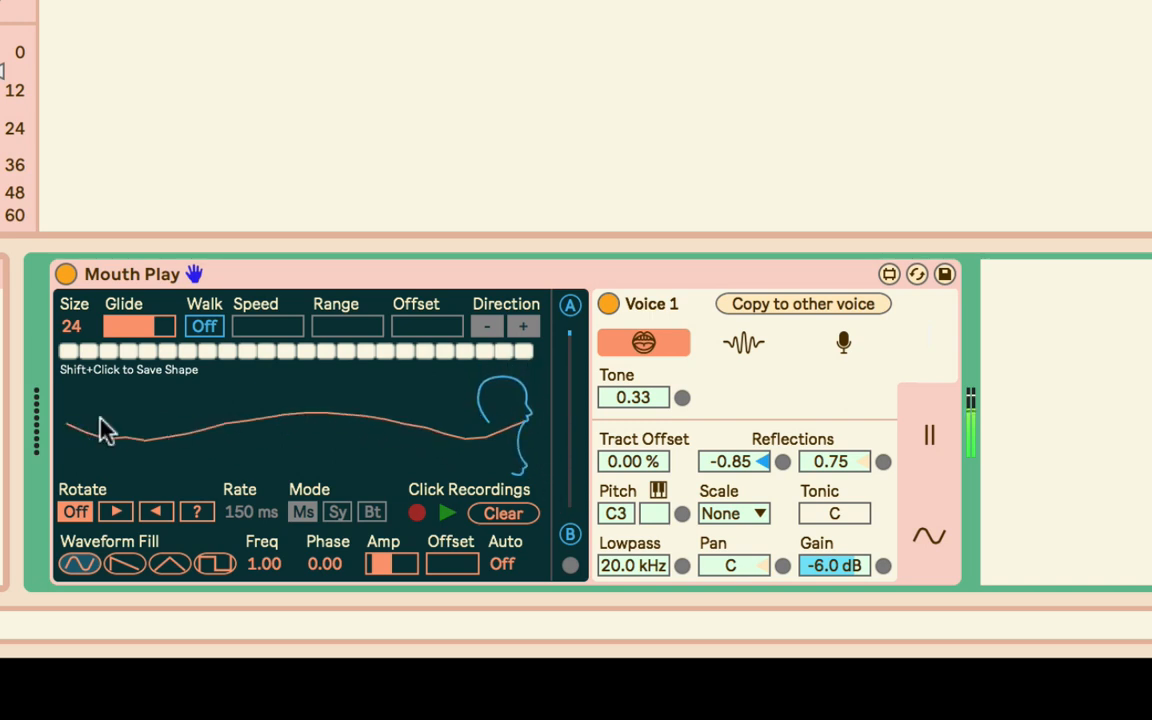
{"action": "left_click_drag", "start_coordinate": [2, 73], "coordinate": [2, 221]}
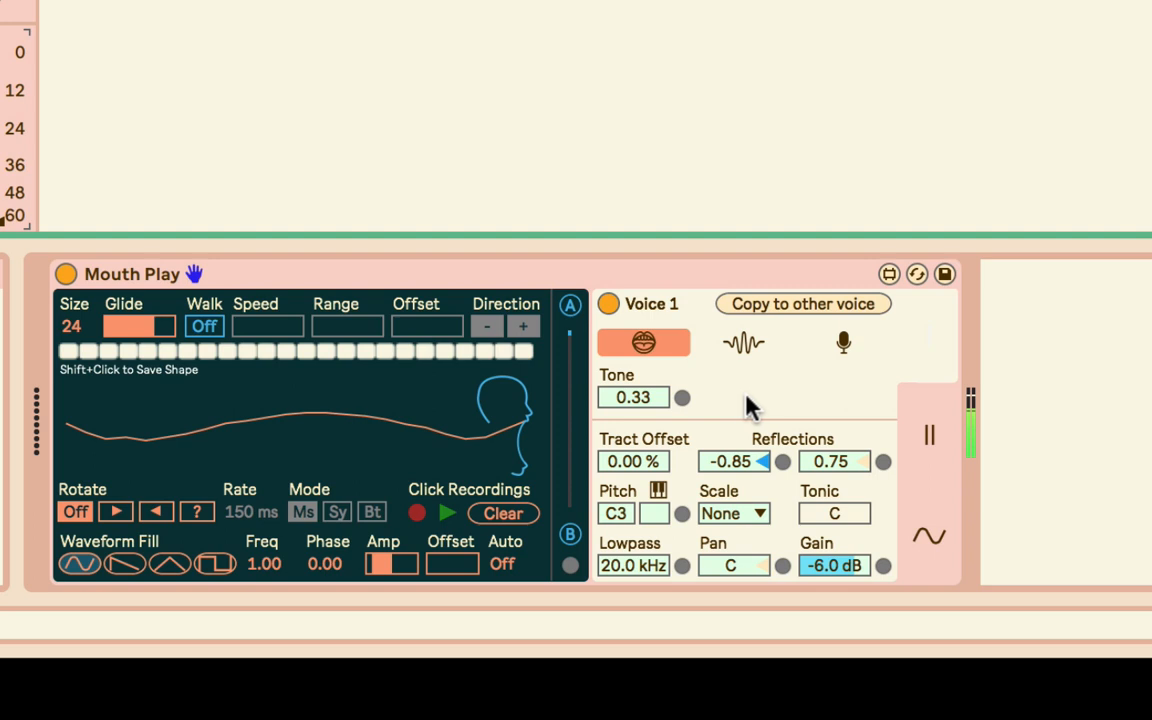
{"action": "mouse_move", "coordinate": [80, 430]}
{"action": "left_mouse_down"}
{"action": "mouse_move", "coordinate": [152, 450]}
{"action": "mouse_move", "coordinate": [283, 447]}
{"action": "left_mouse_up"}
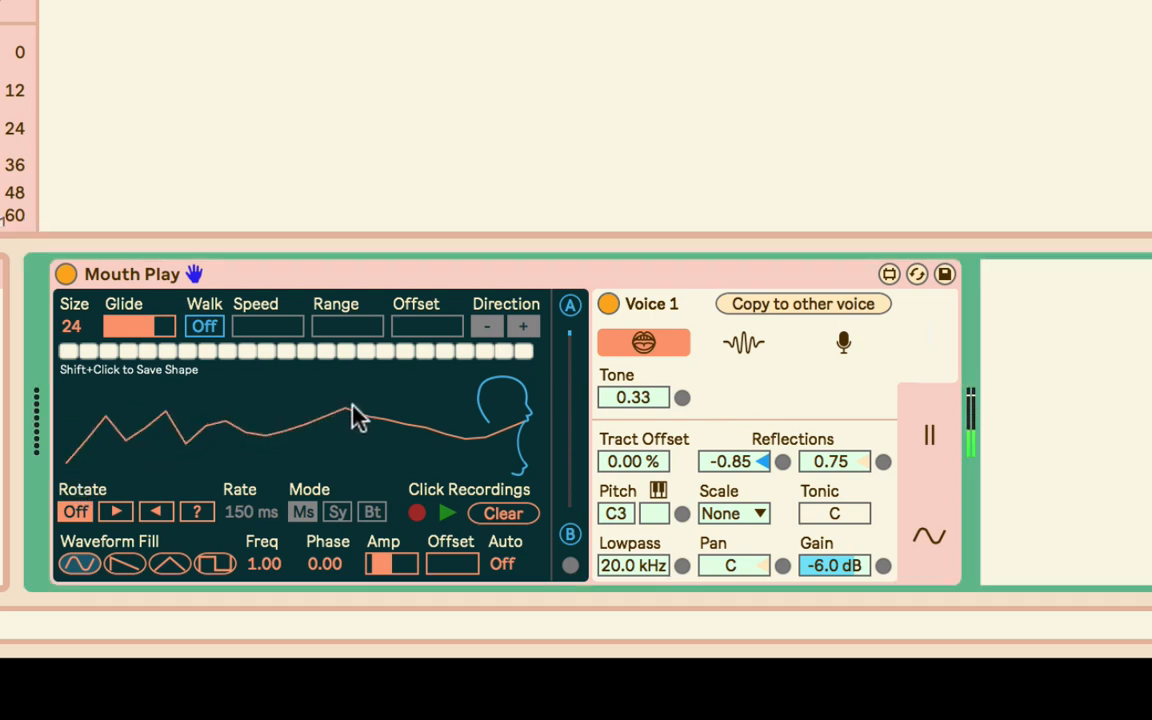
{"action": "mouse_move", "coordinate": [456, 408]}
{"action": "left_mouse_down"}
{"action": "mouse_move", "coordinate": [505, 396]}
{"action": "mouse_move", "coordinate": [538, 443]}
{"action": "left_mouse_up"}
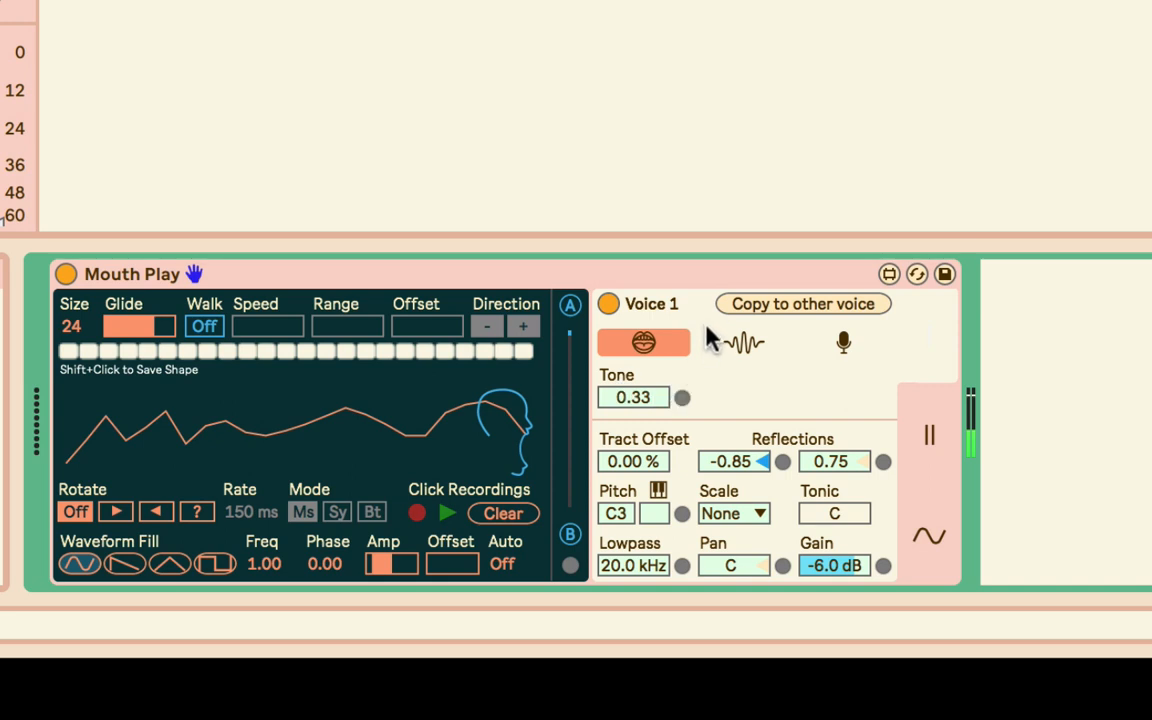
Step: Switch Voice 1 to the waveform source and back to the mouth source
{"action": "left_click", "coordinate": [757, 352]}
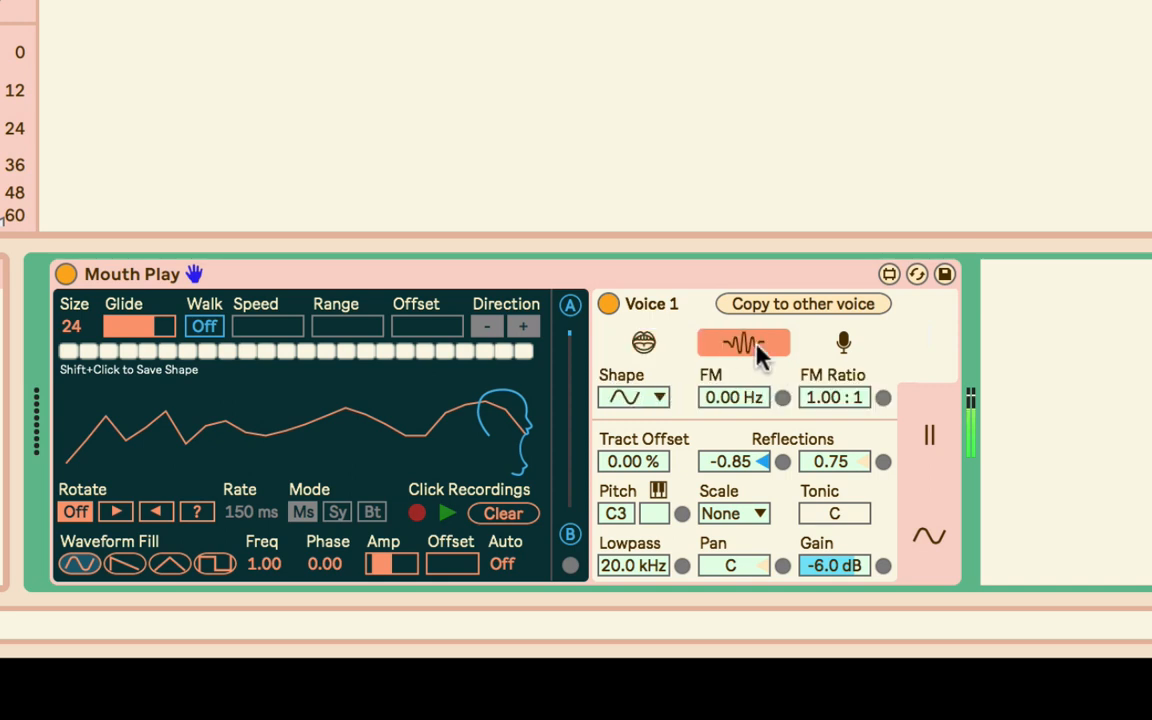
{"action": "left_click", "coordinate": [670, 344]}
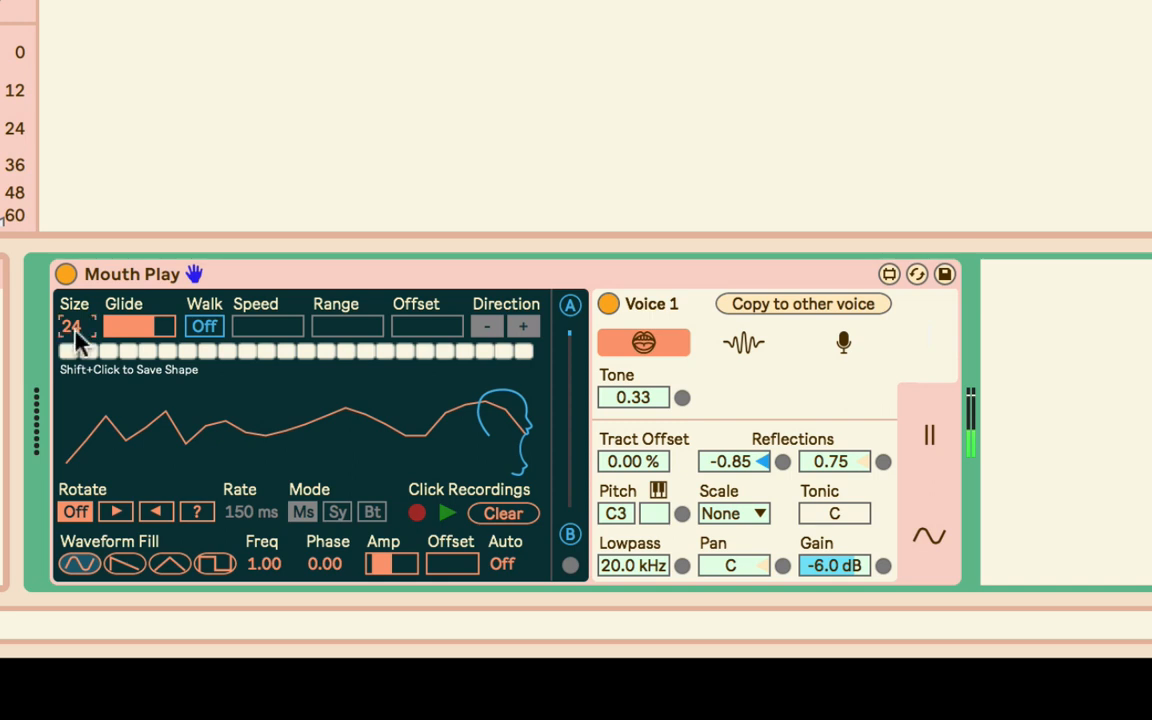
Step: Set the Size to 39 and redraw the mouth curve with several sharp peaks in its left half
{"action": "mouse_move", "coordinate": [76, 334]}
{"action": "left_mouse_down"}
{"action": "mouse_move", "coordinate": [76, 366]}
{"action": "mouse_move", "coordinate": [76, 333]}
{"action": "left_mouse_up"}
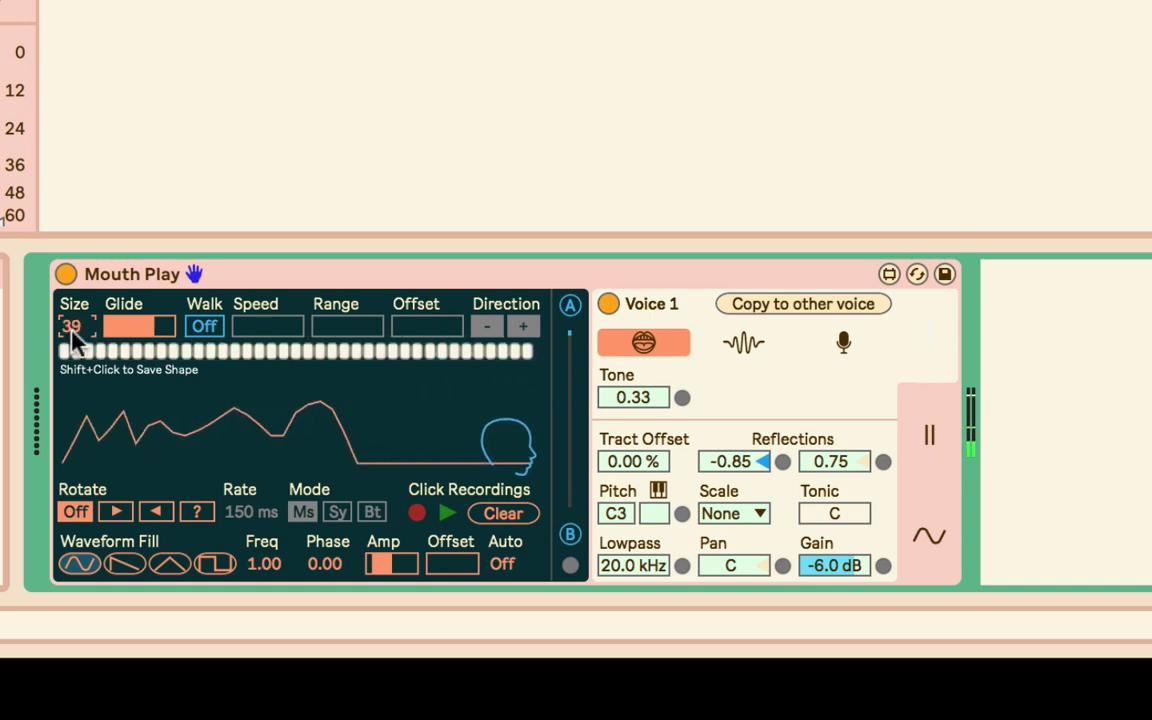
{"action": "mouse_move", "coordinate": [179, 443]}
{"action": "left_mouse_down"}
{"action": "mouse_move", "coordinate": [525, 420]}
{"action": "mouse_move", "coordinate": [549, 392]}
{"action": "left_mouse_up"}
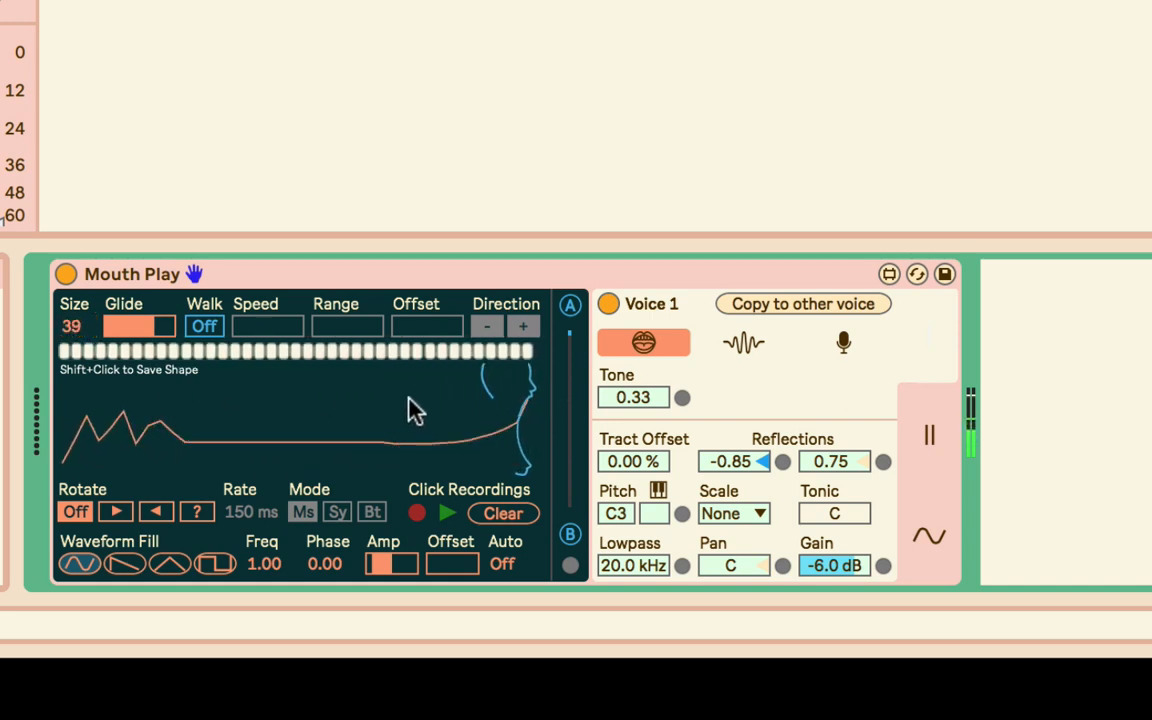
{"action": "mouse_move", "coordinate": [122, 413]}
{"action": "left_mouse_down"}
{"action": "mouse_move", "coordinate": [332, 424]}
{"action": "mouse_move", "coordinate": [357, 401]}
{"action": "left_mouse_up"}
{"action": "mouse_move", "coordinate": [260, 392]}
{"action": "left_mouse_down"}
{"action": "mouse_move", "coordinate": [208, 396]}
{"action": "mouse_move", "coordinate": [280, 393]}
{"action": "left_mouse_up"}
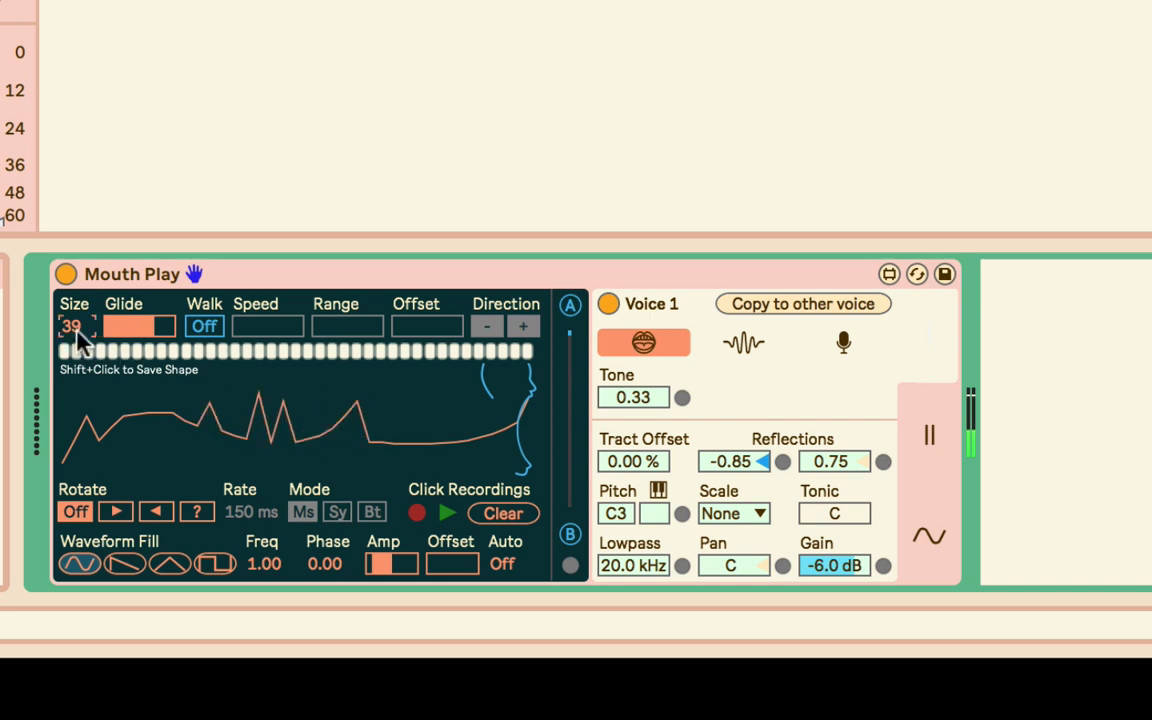
{"action": "mouse_move", "coordinate": [95, 398]}
{"action": "left_mouse_down"}
{"action": "mouse_move", "coordinate": [95, 424]}
{"action": "mouse_move", "coordinate": [72, 420]}
{"action": "mouse_move", "coordinate": [99, 464]}
{"action": "mouse_move", "coordinate": [99, 418]}
{"action": "left_mouse_up"}
Step: Try the mouth shape at Size 4 and at Size 62, redrawing the curve each time
{"action": "left_click_drag", "start_coordinate": [73, 326], "coordinate": [73, 396]}
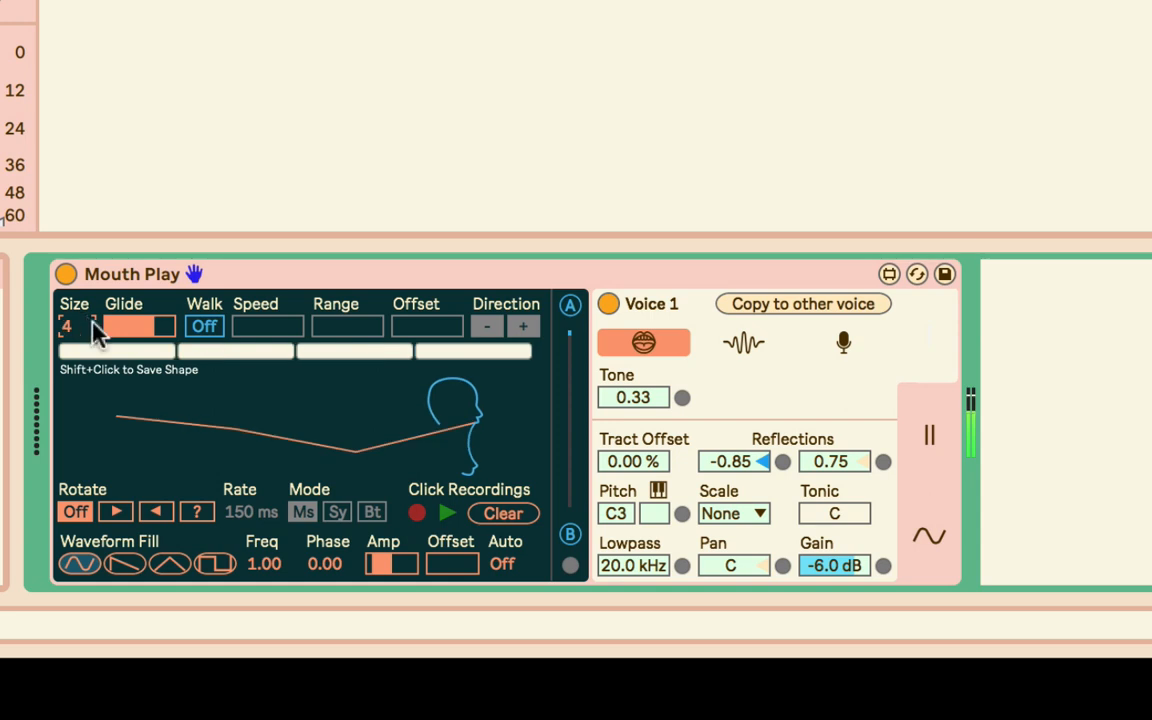
{"action": "mouse_move", "coordinate": [237, 398]}
{"action": "left_mouse_down"}
{"action": "mouse_move", "coordinate": [404, 442]}
{"action": "mouse_move", "coordinate": [465, 393]}
{"action": "mouse_move", "coordinate": [493, 400]}
{"action": "mouse_move", "coordinate": [250, 452]}
{"action": "mouse_move", "coordinate": [159, 440]}
{"action": "left_mouse_up"}
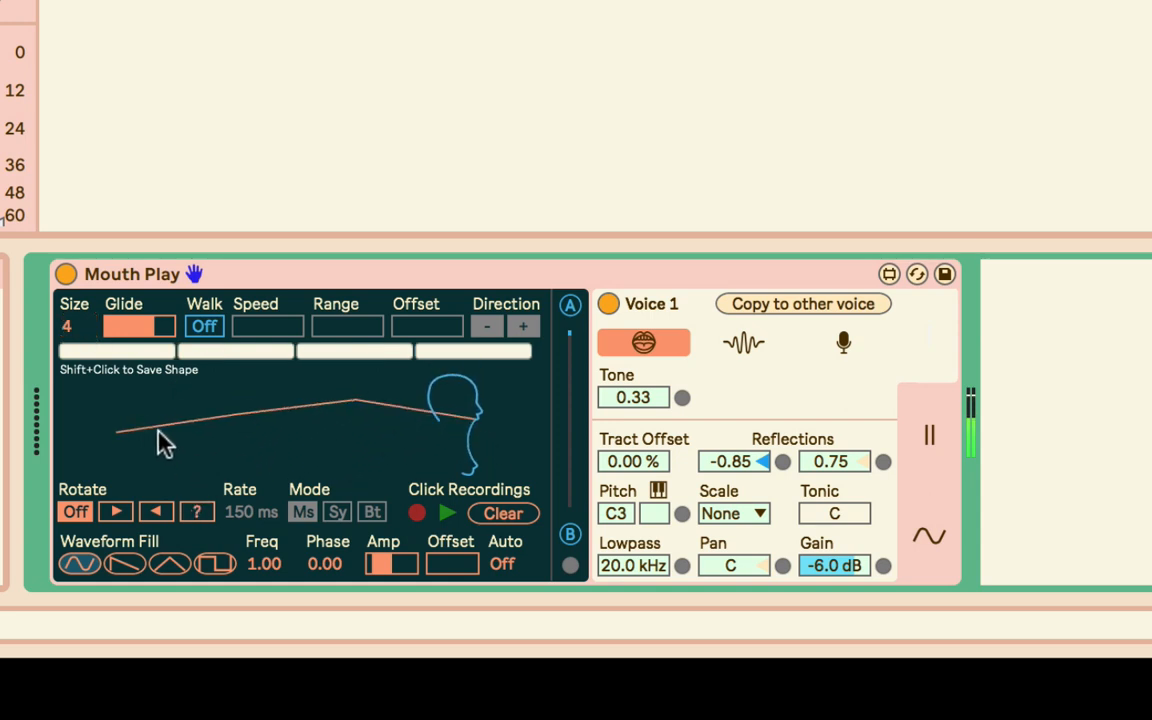
{"action": "left_click_drag", "start_coordinate": [70, 333], "coordinate": [70, 276]}
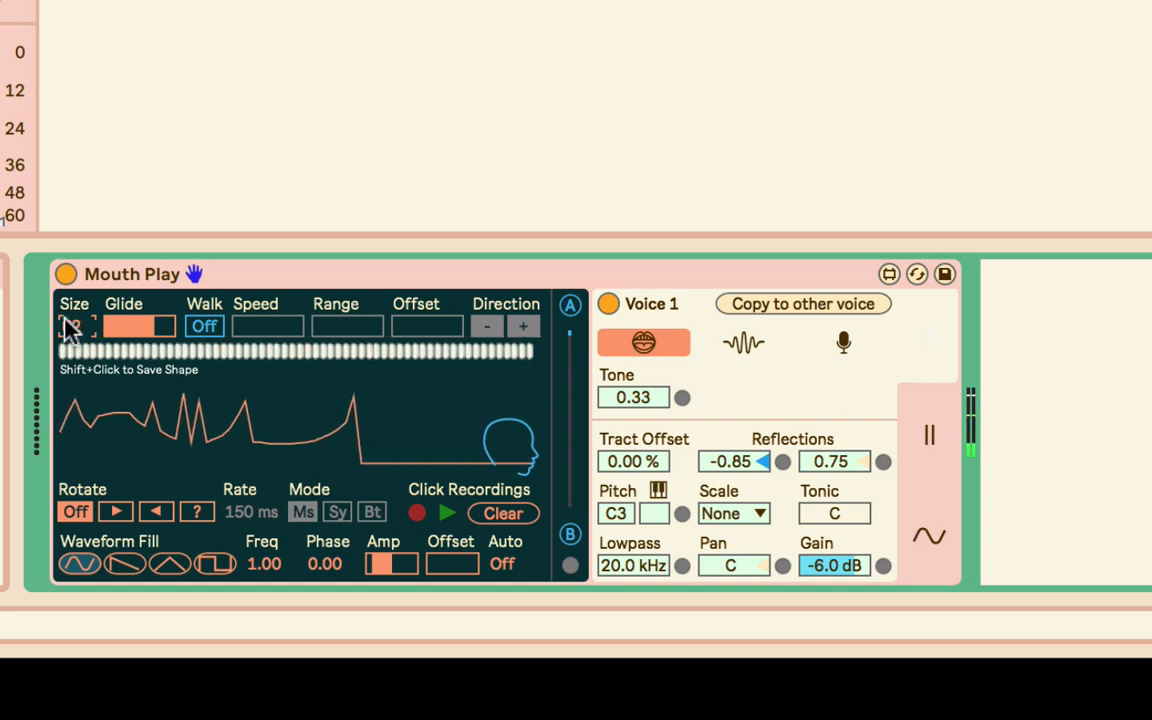
{"action": "mouse_move", "coordinate": [215, 430]}
{"action": "left_mouse_down"}
{"action": "mouse_move", "coordinate": [303, 470]}
{"action": "mouse_move", "coordinate": [442, 391]}
{"action": "mouse_move", "coordinate": [480, 400]}
{"action": "mouse_move", "coordinate": [159, 399]}
{"action": "mouse_move", "coordinate": [46, 427]}
{"action": "mouse_move", "coordinate": [195, 411]}
{"action": "mouse_move", "coordinate": [357, 455]}
{"action": "mouse_move", "coordinate": [391, 393]}
{"action": "mouse_move", "coordinate": [85, 419]}
{"action": "mouse_move", "coordinate": [75, 400]}
{"action": "left_mouse_up"}
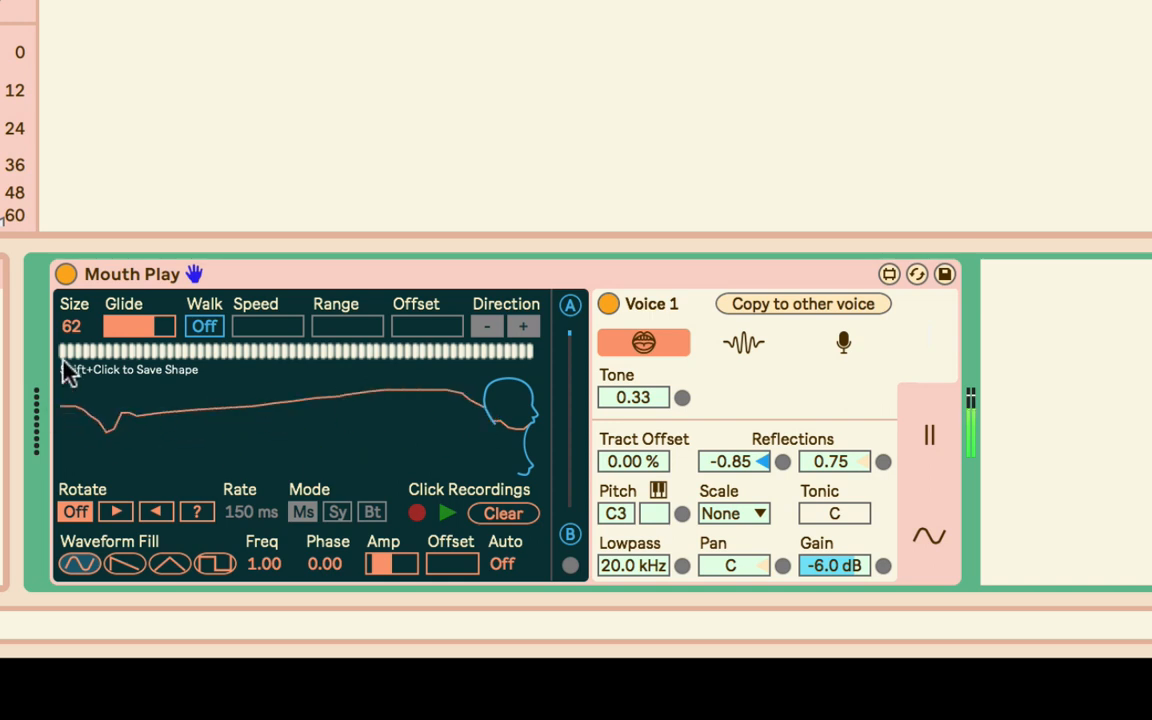
Step: Reshape the mouth curve at Size 30 and again at Size 28 with short freehand strokes
{"action": "left_click_drag", "start_coordinate": [76, 327], "coordinate": [72, 434]}
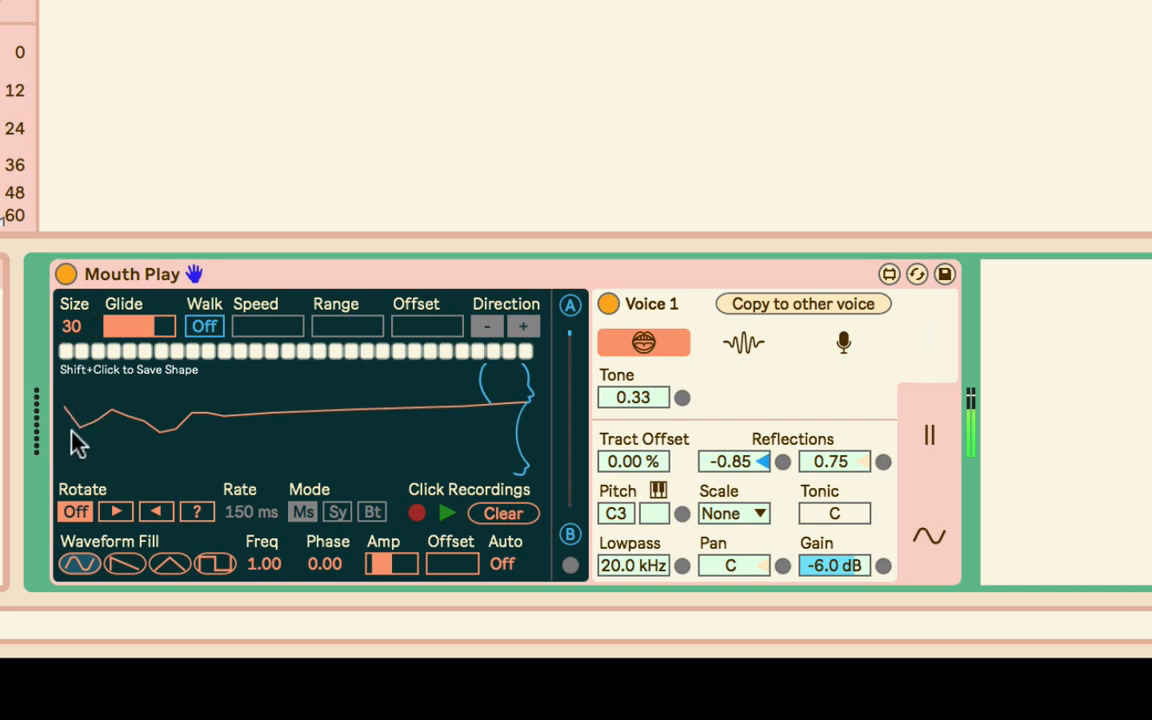
{"action": "left_click_drag", "start_coordinate": [233, 413], "coordinate": [263, 433]}
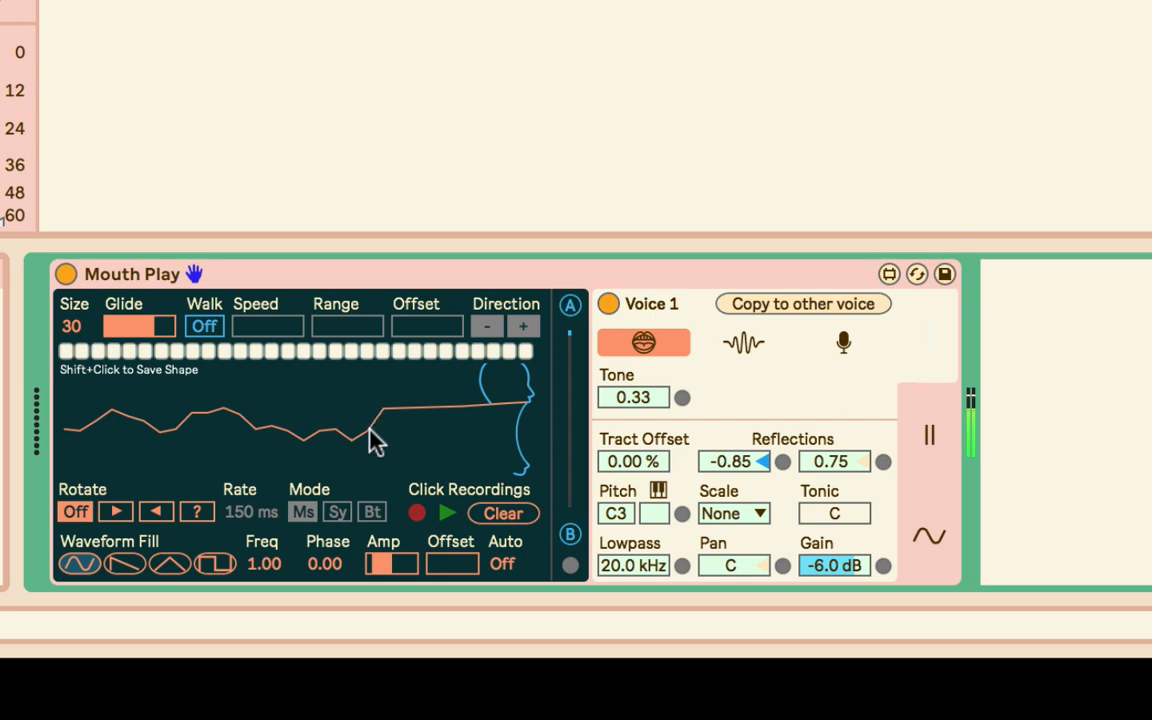
{"action": "left_click_drag", "start_coordinate": [372, 440], "coordinate": [386, 464]}
{"action": "left_click_drag", "start_coordinate": [73, 327], "coordinate": [73, 333]}
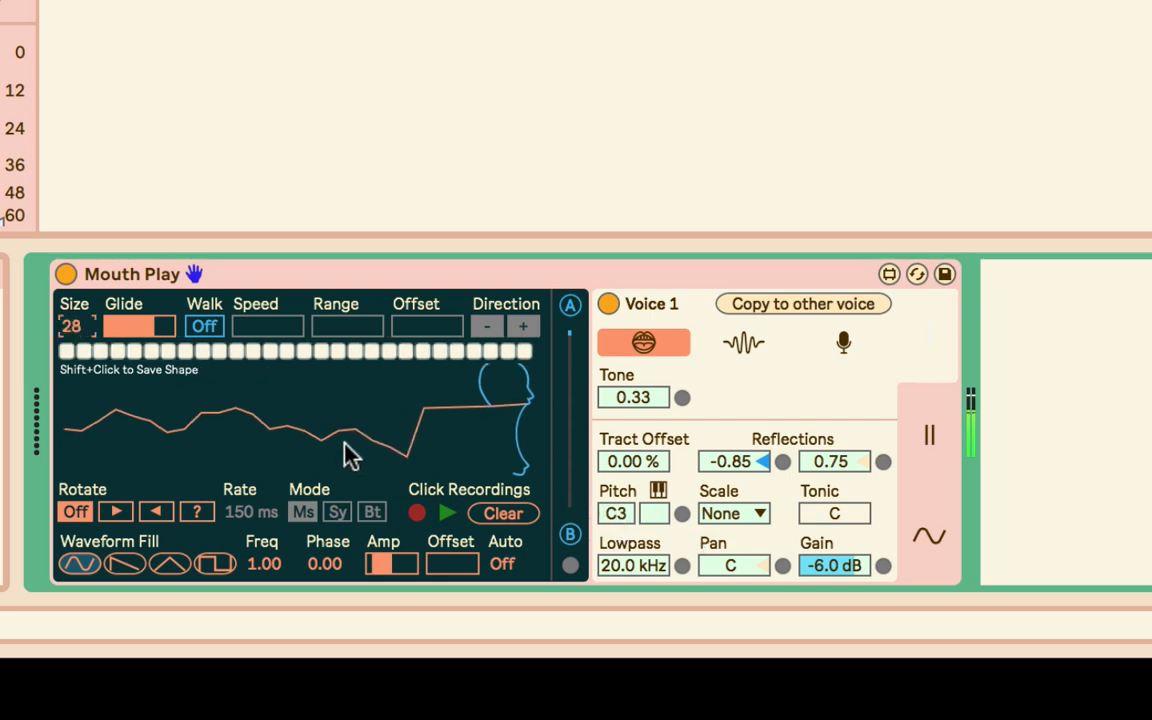
{"action": "left_click_drag", "start_coordinate": [345, 432], "coordinate": [430, 438]}
Step: Set the Size to 15 and redraw the mouth curve across its full width
{"action": "left_click_drag", "start_coordinate": [72, 327], "coordinate": [72, 352]}
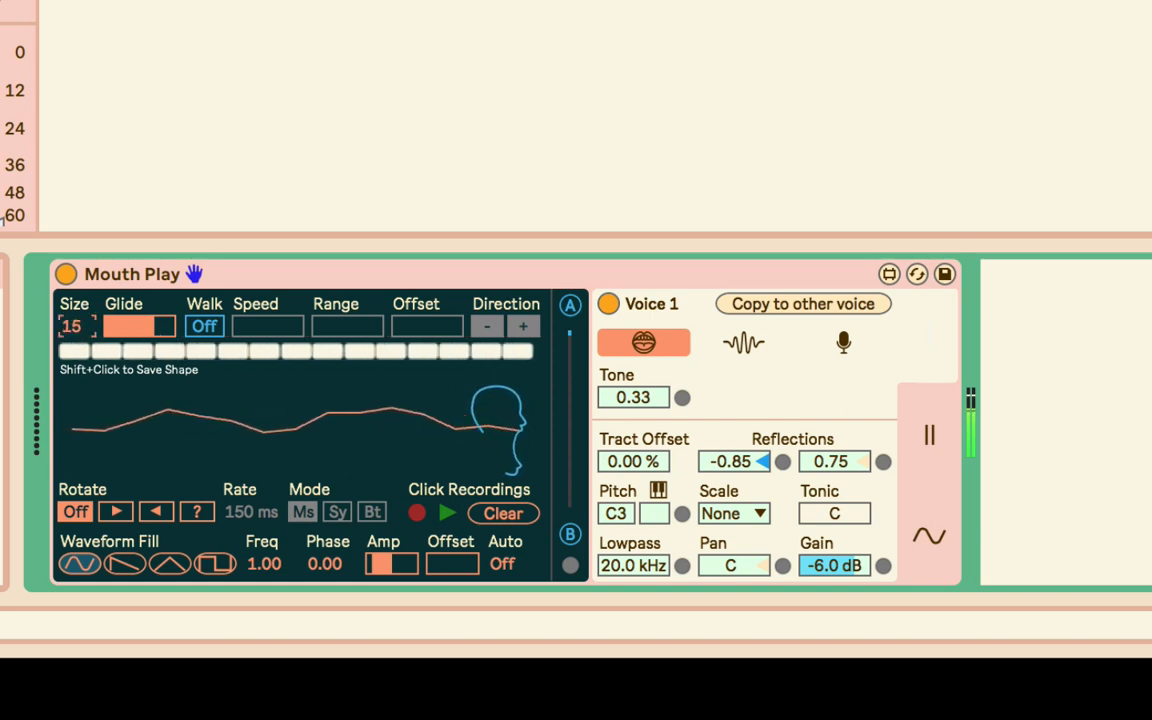
{"action": "mouse_move", "coordinate": [66, 428]}
{"action": "left_mouse_down"}
{"action": "mouse_move", "coordinate": [213, 404]}
{"action": "mouse_move", "coordinate": [231, 429]}
{"action": "mouse_move", "coordinate": [298, 419]}
{"action": "left_mouse_up"}
{"action": "mouse_move", "coordinate": [433, 422]}
{"action": "left_mouse_down"}
{"action": "mouse_move", "coordinate": [460, 418]}
{"action": "mouse_move", "coordinate": [514, 450]}
{"action": "mouse_move", "coordinate": [513, 435]}
{"action": "left_mouse_up"}
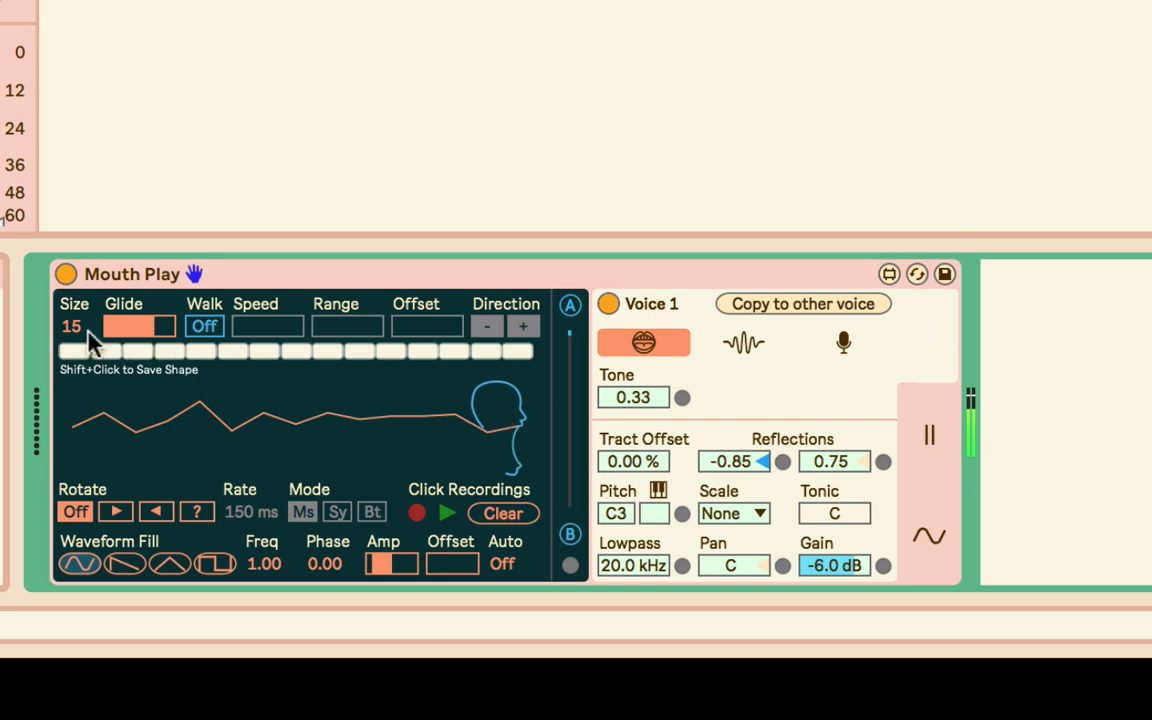
Step: Lower the Glide slightly and redraw the left and middle parts of the curve with alternating peaks and dips
{"action": "left_click", "coordinate": [122, 321]}
{"action": "left_click_drag", "start_coordinate": [154, 326], "coordinate": [146, 326]}
{"action": "mouse_move", "coordinate": [110, 425]}
{"action": "left_mouse_down"}
{"action": "mouse_move", "coordinate": [108, 450]}
{"action": "mouse_move", "coordinate": [149, 404]}
{"action": "mouse_move", "coordinate": [180, 432]}
{"action": "mouse_move", "coordinate": [240, 445]}
{"action": "left_mouse_up"}
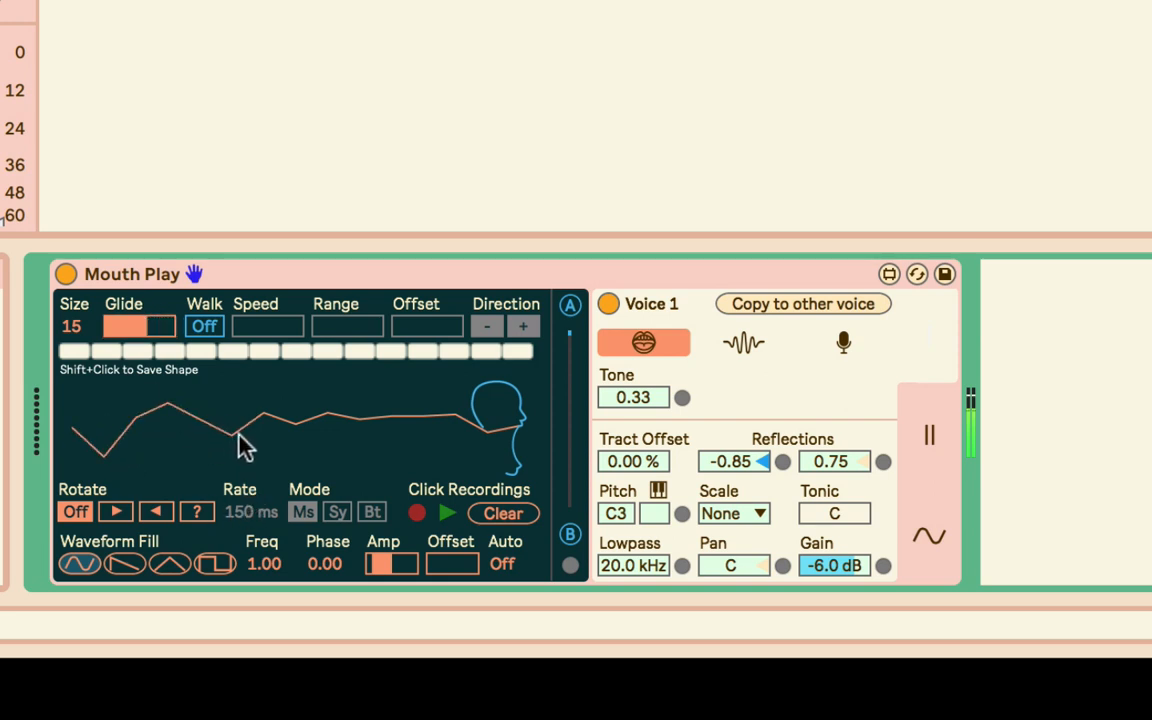
{"action": "left_click_drag", "start_coordinate": [302, 400], "coordinate": [372, 445]}
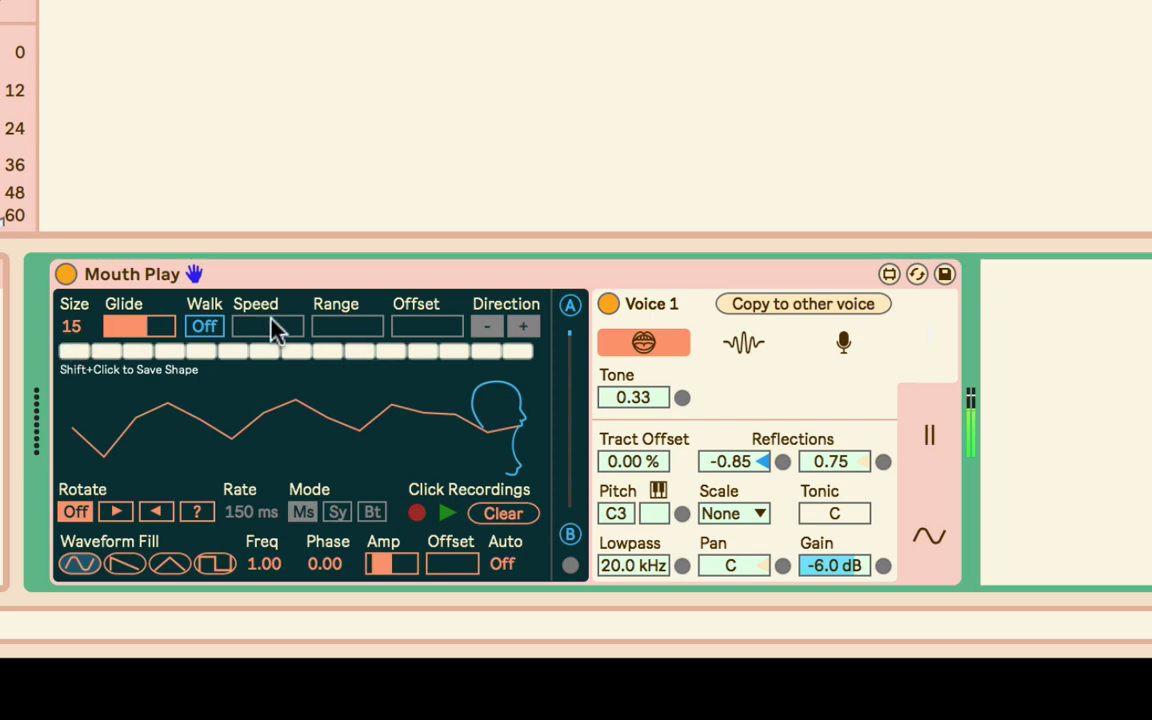
Step: Raise the track volume and redraw a smoother mouth curve with the Glide lowered to about a third
{"action": "left_click_drag", "start_coordinate": [1, 218], "coordinate": [1, 70]}
{"action": "left_click_drag", "start_coordinate": [137, 324], "coordinate": [126, 324]}
{"action": "left_click", "coordinate": [158, 427]}
{"action": "mouse_move", "coordinate": [158, 437]}
{"action": "left_mouse_down"}
{"action": "mouse_move", "coordinate": [252, 419]}
{"action": "mouse_move", "coordinate": [368, 424]}
{"action": "mouse_move", "coordinate": [198, 401]}
{"action": "mouse_move", "coordinate": [100, 420]}
{"action": "left_mouse_up"}
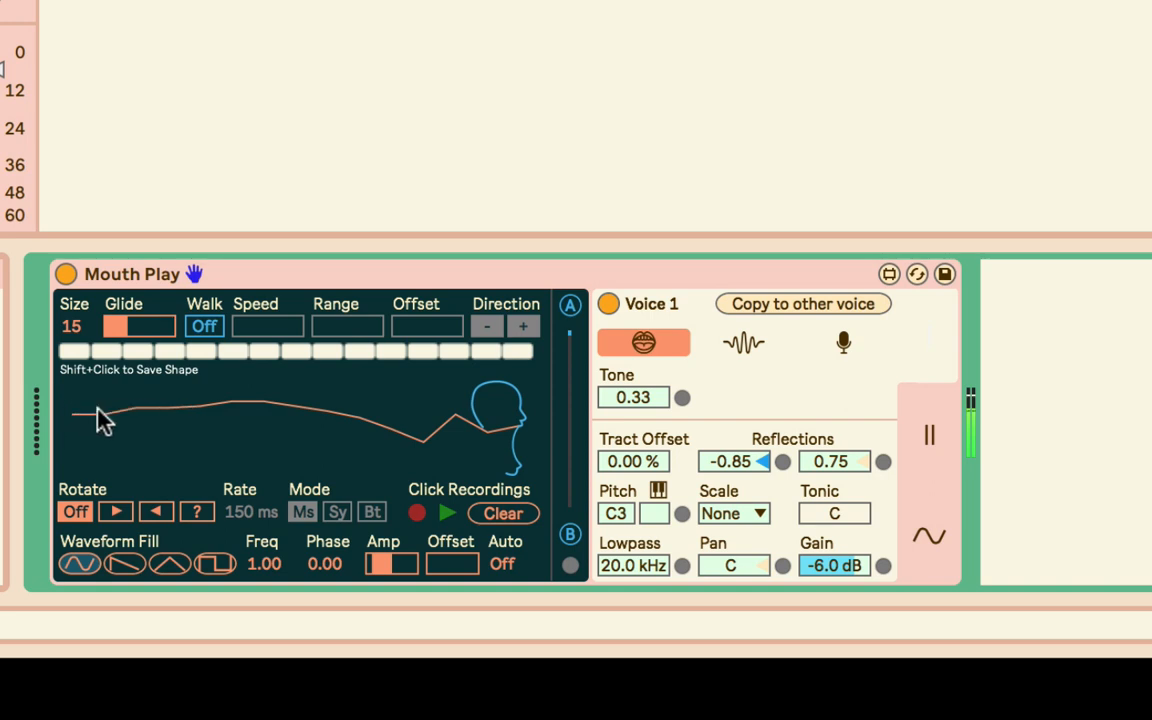
Step: Lower the Glide to near its minimum and redraw the mouth curve, raising the track volume slightly
{"action": "left_click_drag", "start_coordinate": [124, 333], "coordinate": [108, 334]}
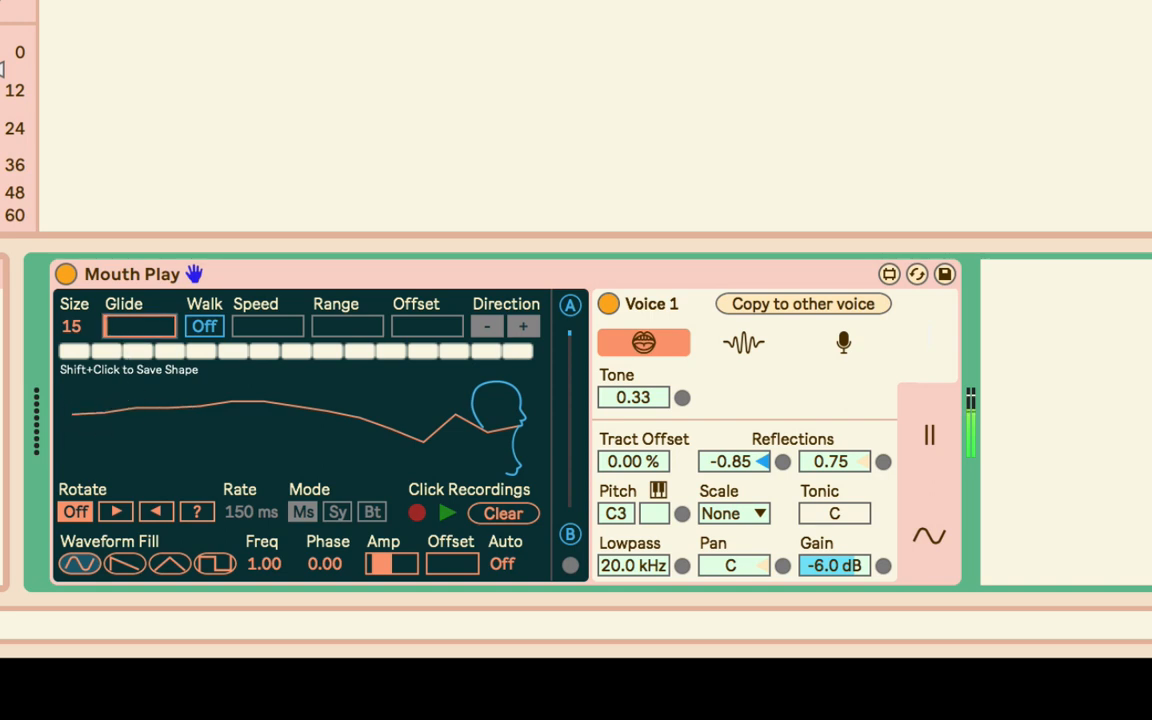
{"action": "mouse_move", "coordinate": [175, 458]}
{"action": "left_mouse_down"}
{"action": "mouse_move", "coordinate": [301, 442]}
{"action": "mouse_move", "coordinate": [144, 419]}
{"action": "mouse_move", "coordinate": [292, 400]}
{"action": "mouse_move", "coordinate": [20, 330]}
{"action": "mouse_move", "coordinate": [129, 419]}
{"action": "mouse_move", "coordinate": [357, 391]}
{"action": "mouse_move", "coordinate": [193, 398]}
{"action": "mouse_move", "coordinate": [175, 427]}
{"action": "left_mouse_up"}
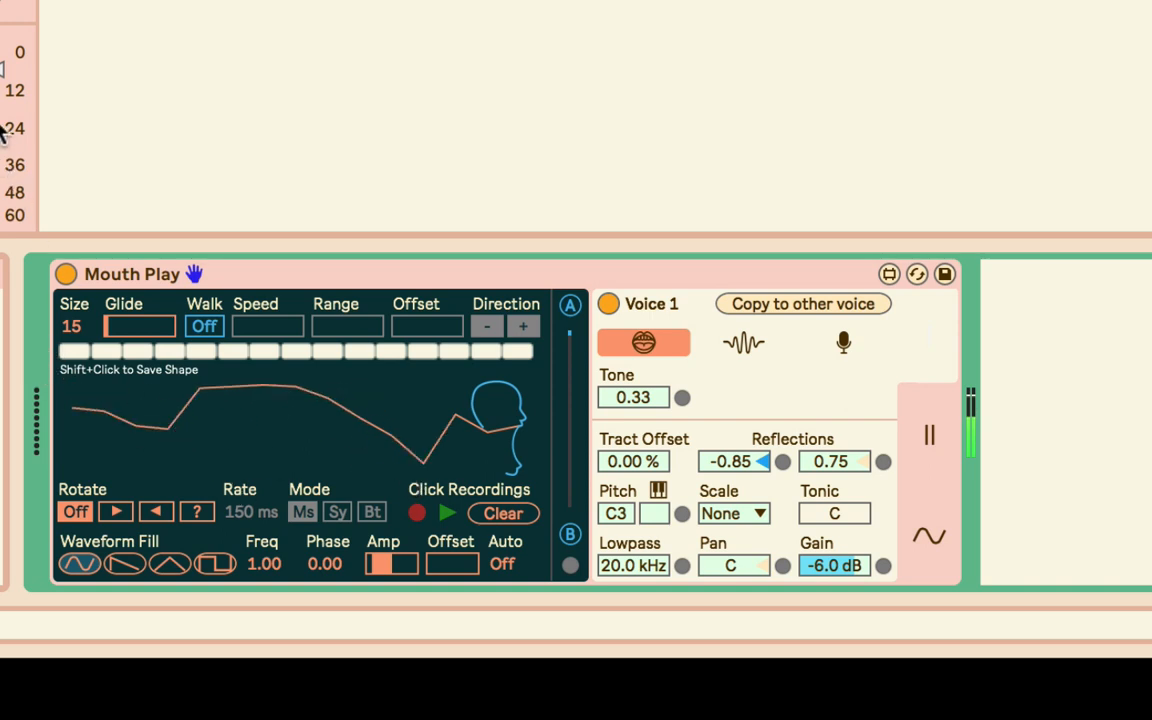
{"action": "left_click_drag", "start_coordinate": [0, 108], "coordinate": [0, 68]}
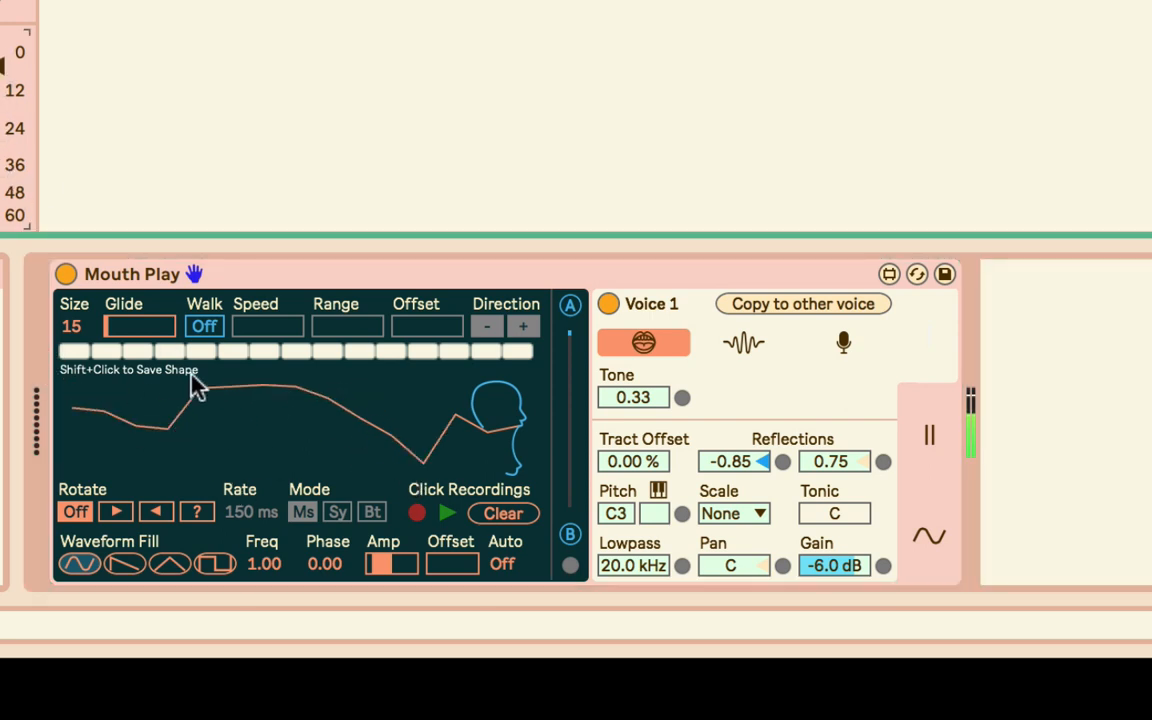
{"action": "mouse_move", "coordinate": [196, 396]}
{"action": "left_mouse_down"}
{"action": "mouse_move", "coordinate": [287, 451]}
{"action": "mouse_move", "coordinate": [521, 401]}
{"action": "mouse_move", "coordinate": [211, 404]}
{"action": "left_mouse_up"}
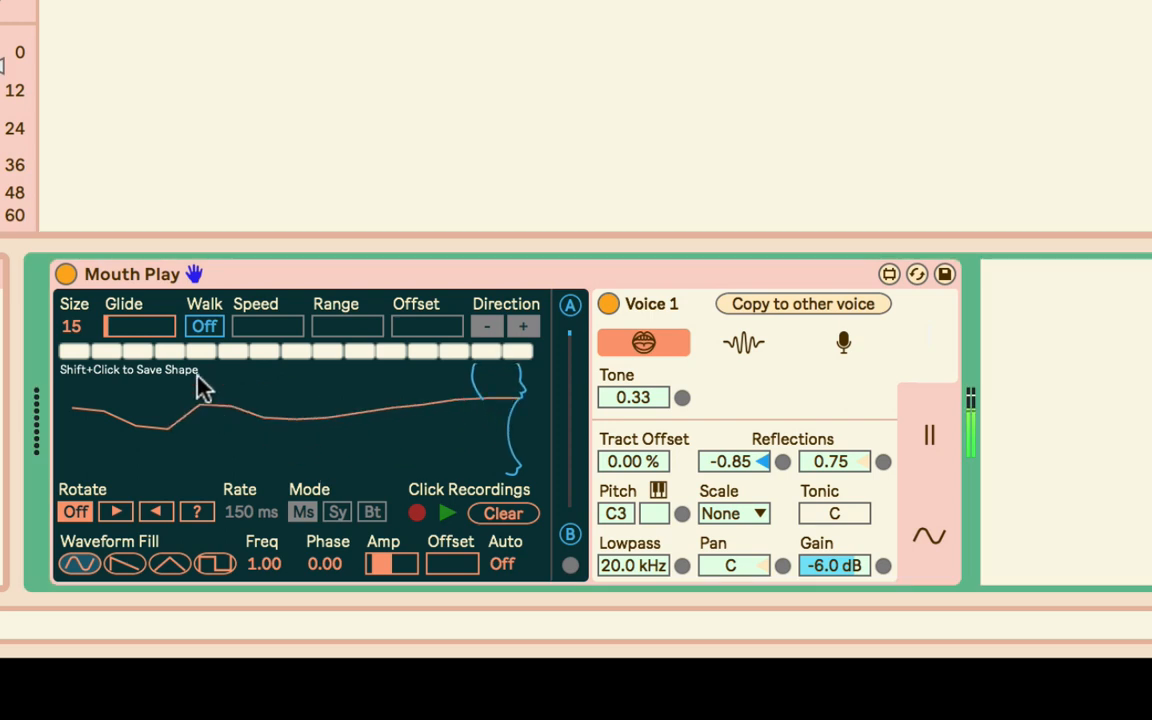
Step: Raise the Glide to most of its range and redraw the right half of the curve, ending in a steep drop
{"action": "left_click_drag", "start_coordinate": [140, 321], "coordinate": [140, 232]}
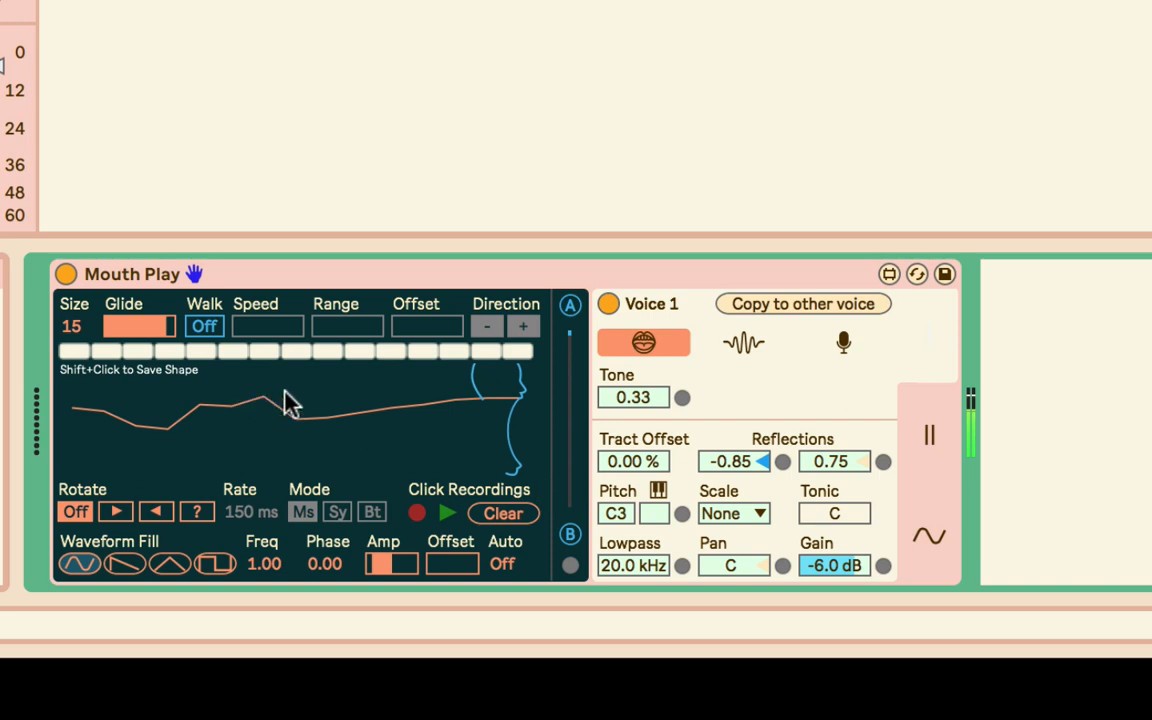
{"action": "mouse_move", "coordinate": [288, 404]}
{"action": "left_mouse_down"}
{"action": "mouse_move", "coordinate": [500, 467]}
{"action": "mouse_move", "coordinate": [515, 450]}
{"action": "mouse_move", "coordinate": [515, 462]}
{"action": "left_mouse_up"}
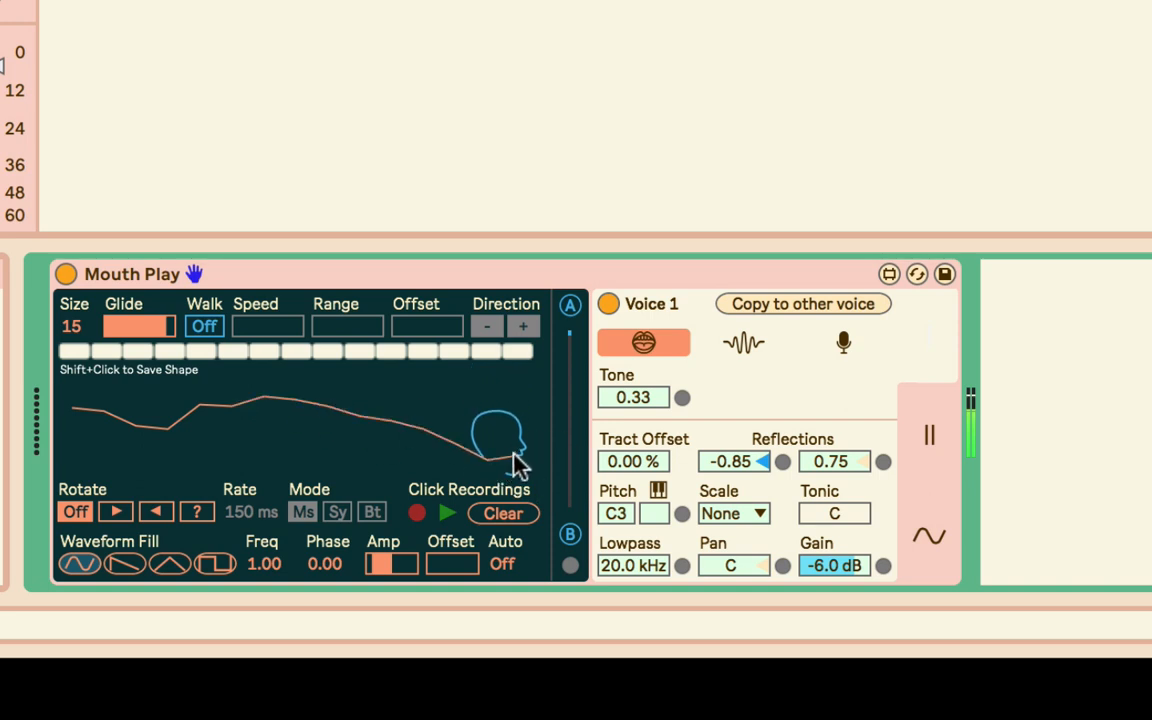
{"action": "left_click_drag", "start_coordinate": [160, 316], "coordinate": [160, 331]}
{"action": "mouse_move", "coordinate": [265, 442]}
{"action": "left_mouse_down"}
{"action": "mouse_move", "coordinate": [506, 378]}
{"action": "mouse_move", "coordinate": [565, 375]}
{"action": "left_mouse_up"}
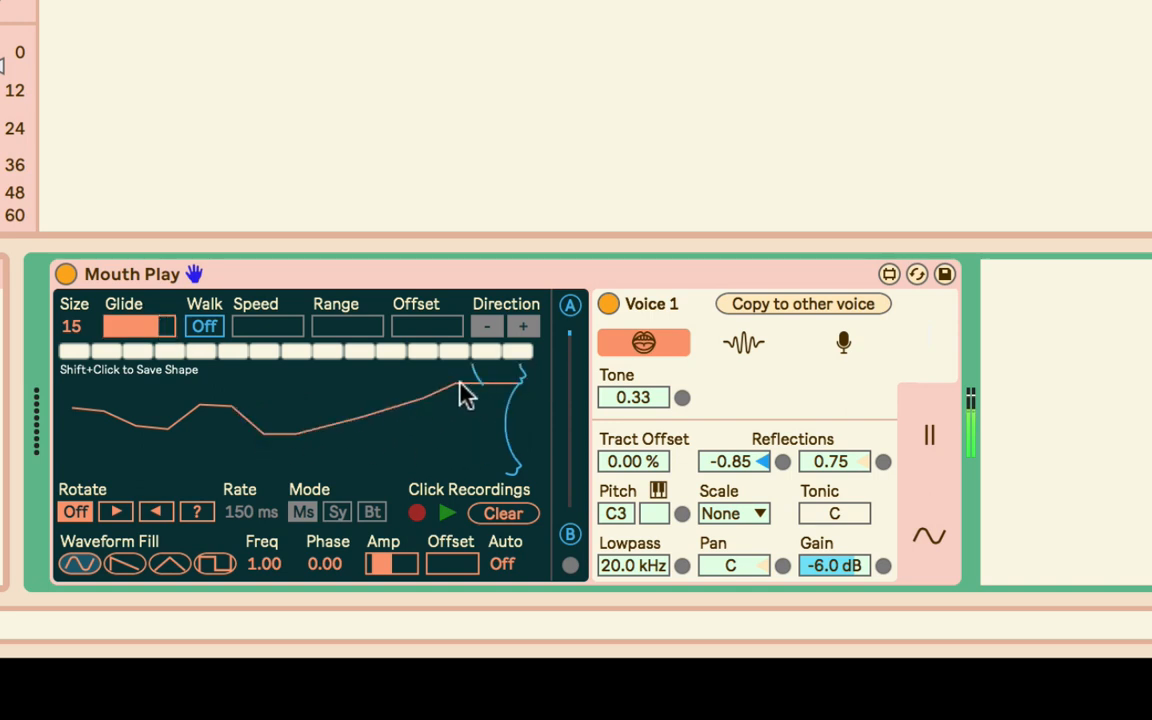
{"action": "left_click_drag", "start_coordinate": [465, 391], "coordinate": [575, 470]}
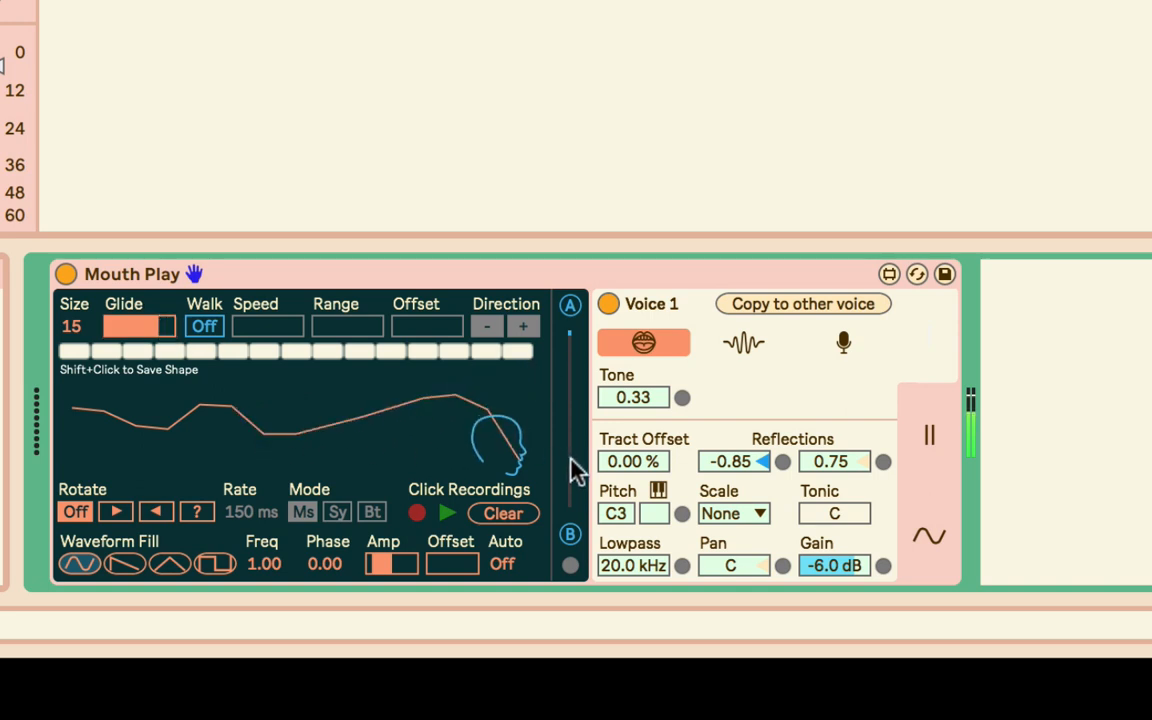
Step: Reduce the Glide a little and set the Size to 11
{"action": "left_click_drag", "start_coordinate": [176, 322], "coordinate": [146, 320]}
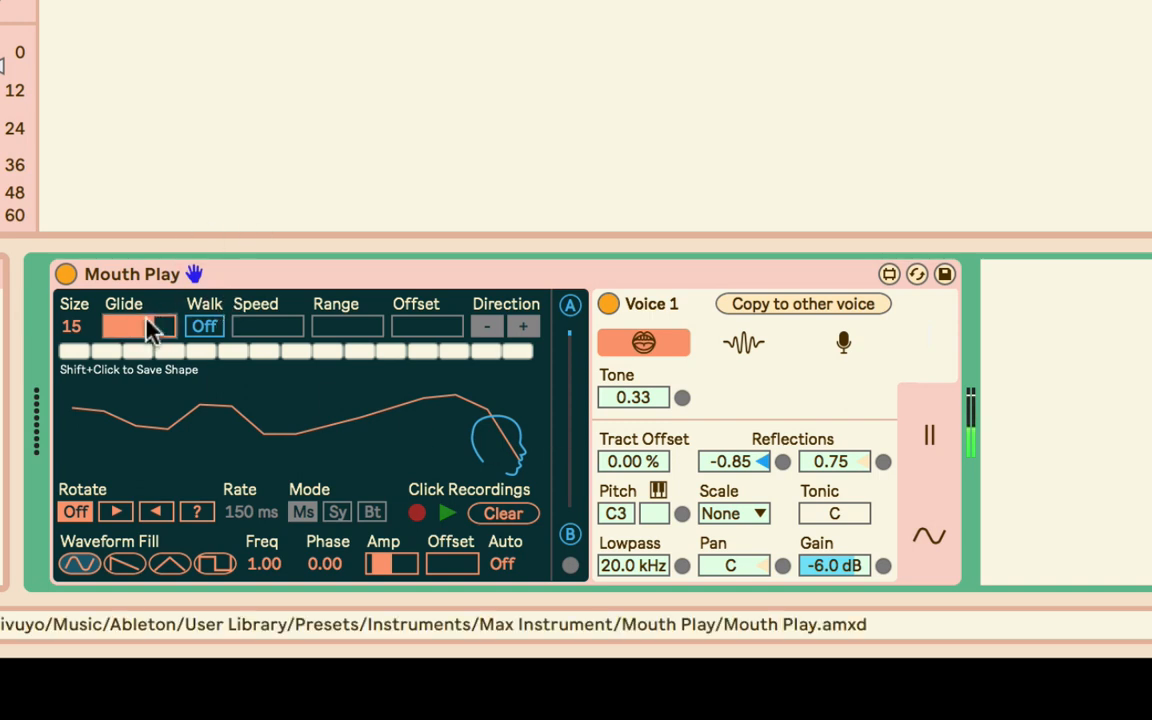
{"action": "mouse_move", "coordinate": [78, 330]}
{"action": "left_mouse_down"}
{"action": "mouse_move", "coordinate": [78, 350]}
{"action": "mouse_move", "coordinate": [77, 329]}
{"action": "left_mouse_up"}
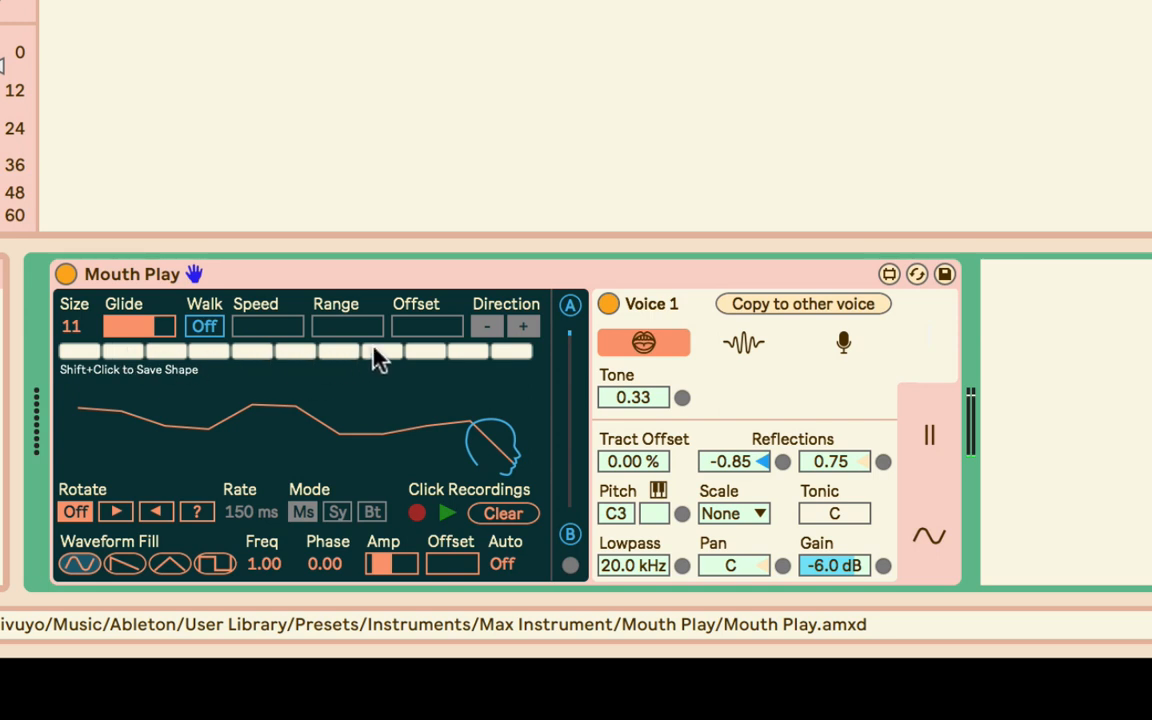
Step: Turn on Walk for the mouth shape and adjust its Speed
{"action": "left_click", "coordinate": [205, 328]}
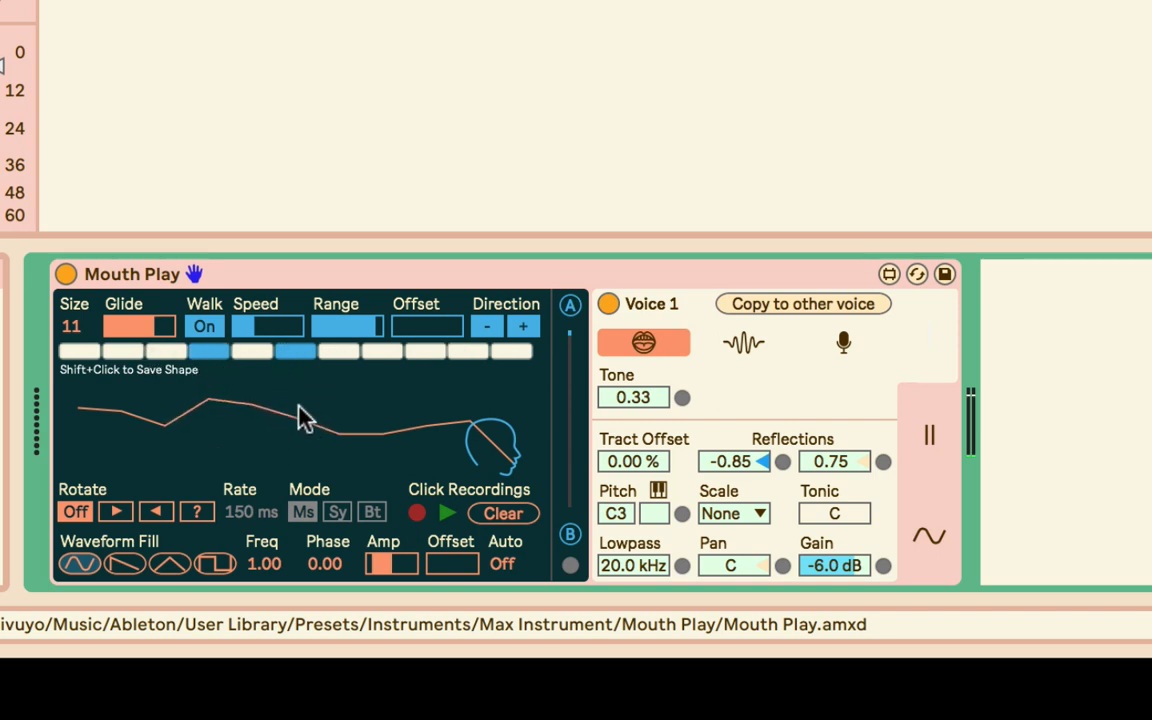
{"action": "mouse_move", "coordinate": [274, 328]}
{"action": "left_mouse_down"}
{"action": "mouse_move", "coordinate": [275, 302]}
{"action": "mouse_move", "coordinate": [262, 326]}
{"action": "left_mouse_up"}
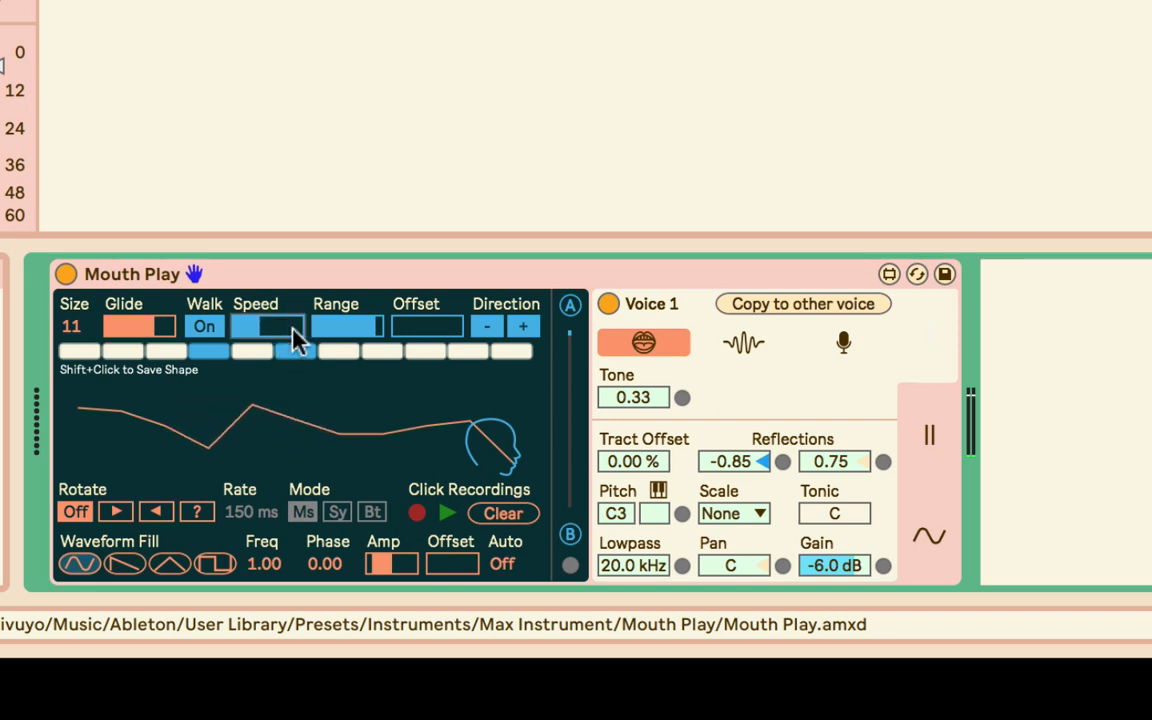
Step: Lower the Walk Range to about a third and raise its Speed to nearly half, trying out the Offset on the mouth curve
{"action": "left_click_drag", "start_coordinate": [363, 329], "coordinate": [338, 327]}
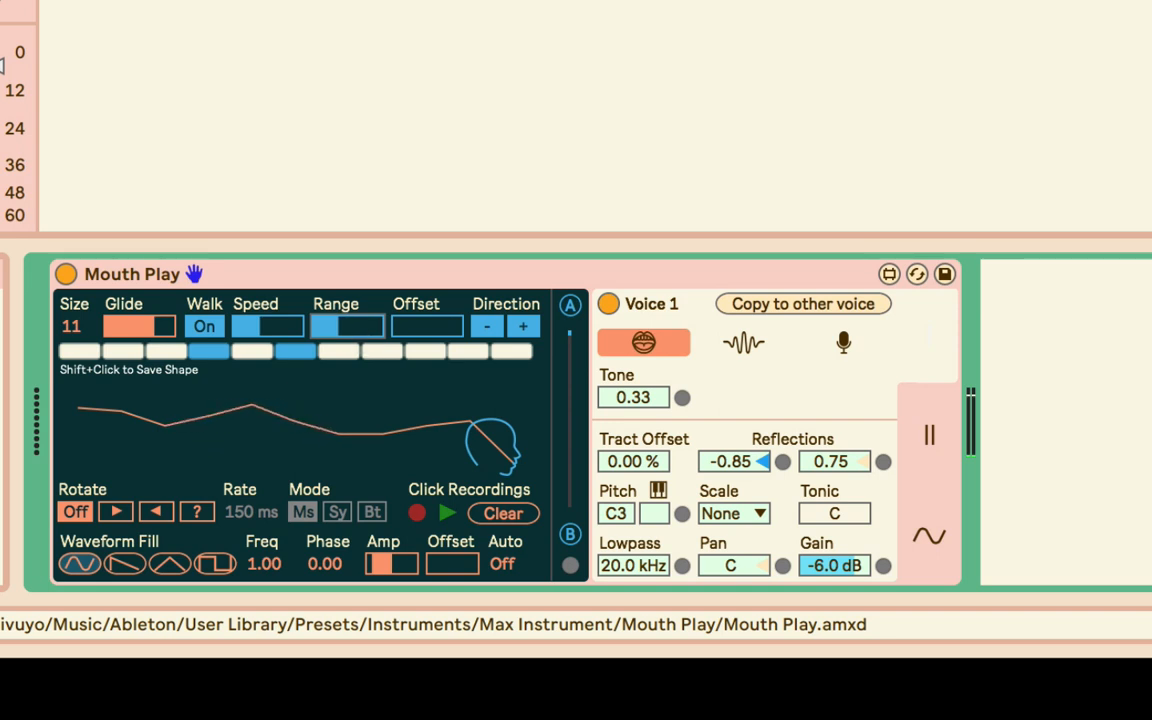
{"action": "left_click_drag", "start_coordinate": [259, 327], "coordinate": [266, 327]}
{"action": "left_click_drag", "start_coordinate": [415, 330], "coordinate": [441, 326]}
{"action": "mouse_move", "coordinate": [378, 407]}
{"action": "left_mouse_down"}
{"action": "mouse_move", "coordinate": [237, 463]}
{"action": "mouse_move", "coordinate": [121, 398]}
{"action": "mouse_move", "coordinate": [373, 419]}
{"action": "mouse_move", "coordinate": [318, 398]}
{"action": "left_mouse_up"}
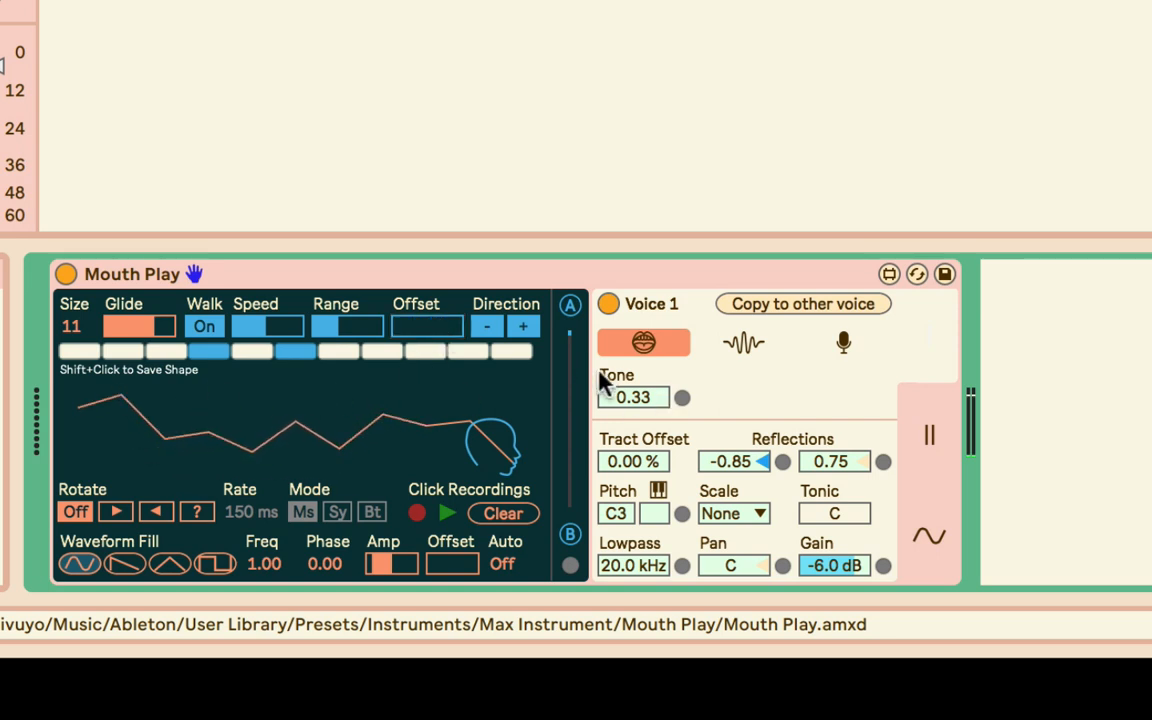
Step: Try each Walk Direction on its own with the Range near maximum, then enable both directions with the Speed at about a third
{"action": "left_click", "coordinate": [523, 327]}
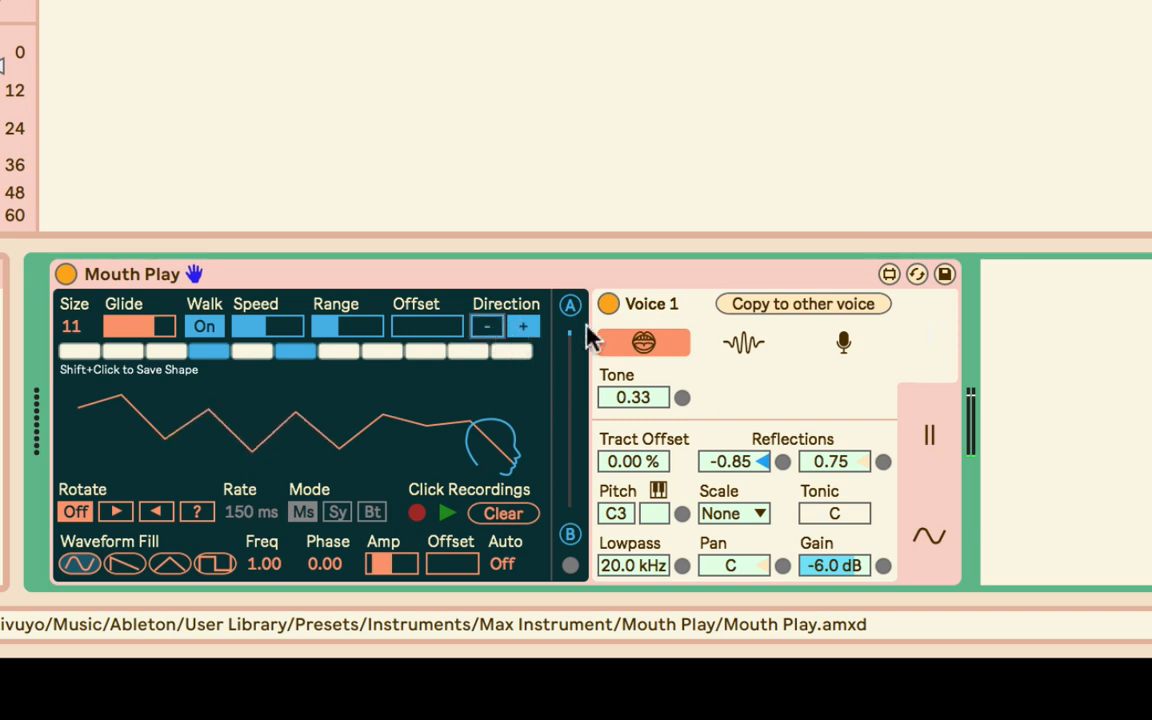
{"action": "left_click_drag", "start_coordinate": [322, 322], "coordinate": [362, 322]}
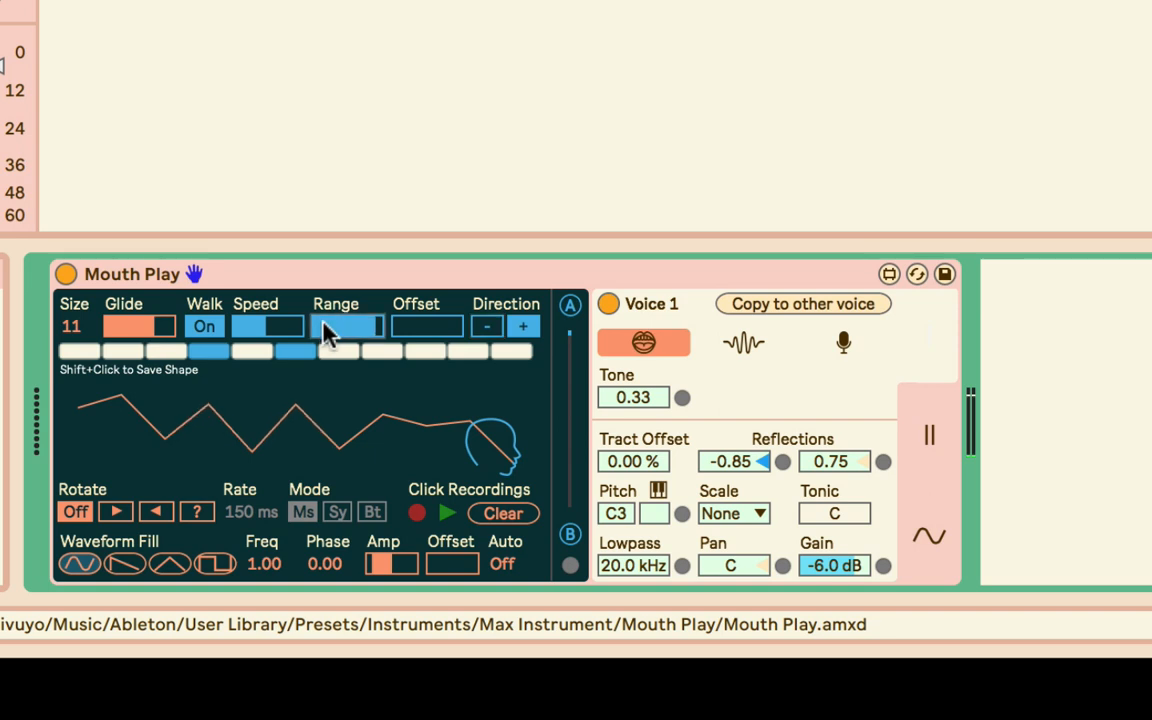
{"action": "left_click", "coordinate": [525, 324]}
{"action": "left_click", "coordinate": [527, 325]}
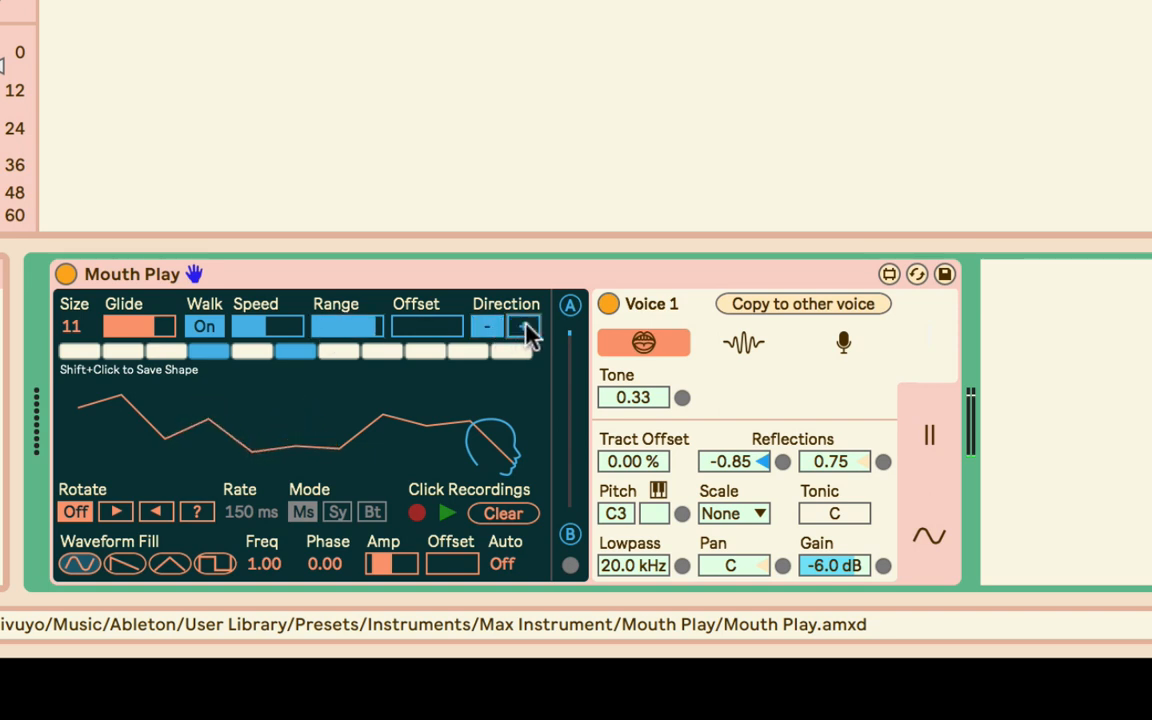
{"action": "left_click_drag", "start_coordinate": [266, 326], "coordinate": [256, 326]}
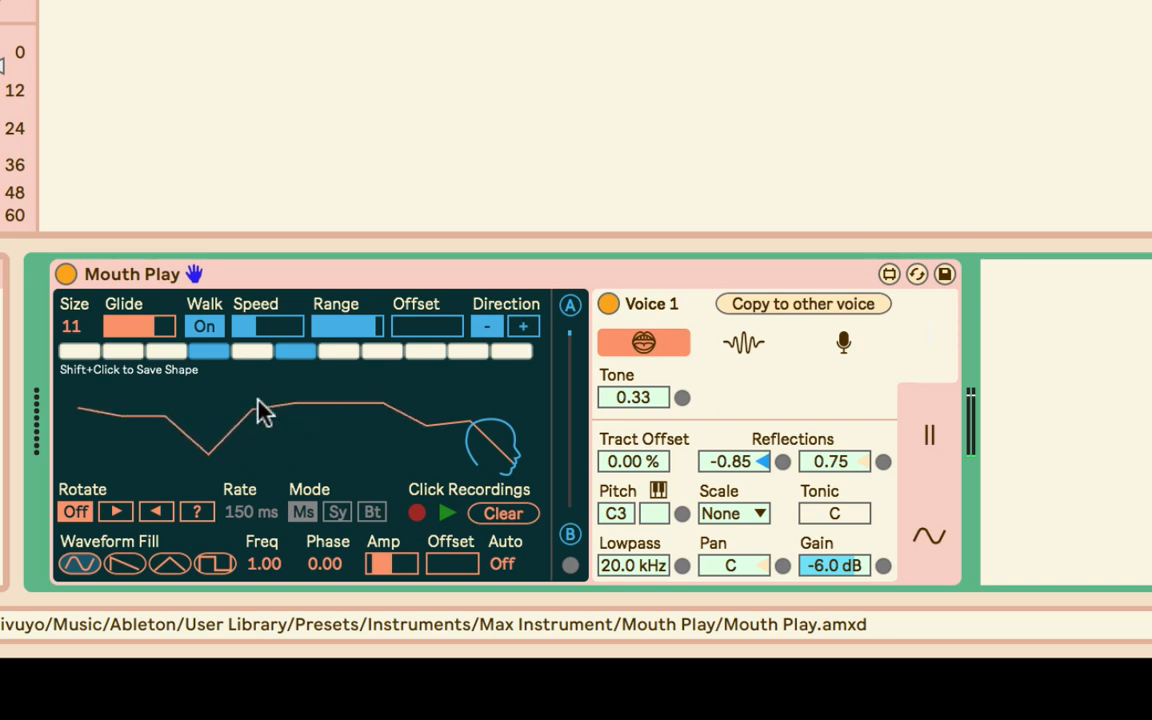
{"action": "left_click", "coordinate": [521, 328]}
{"action": "left_click", "coordinate": [522, 328]}
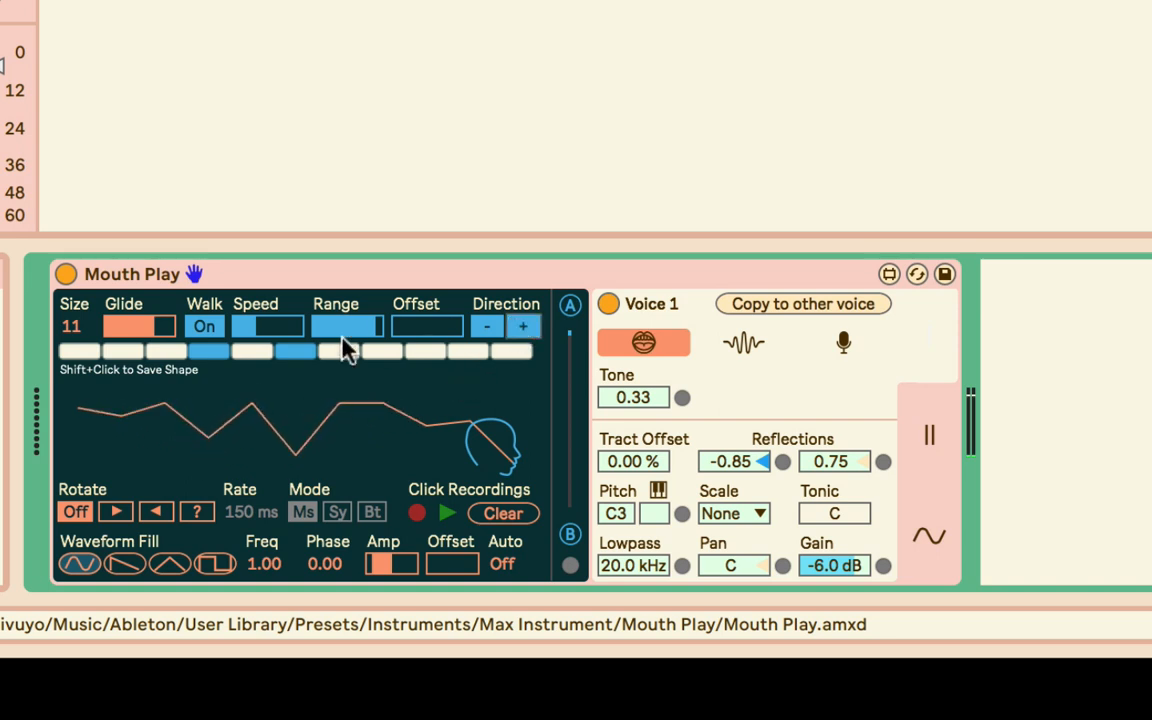
Step: Enable Walk for all curve points, raising its Speed slightly and lowering the Glide to just over half
{"action": "left_click_drag", "start_coordinate": [85, 355], "coordinate": [532, 353]}
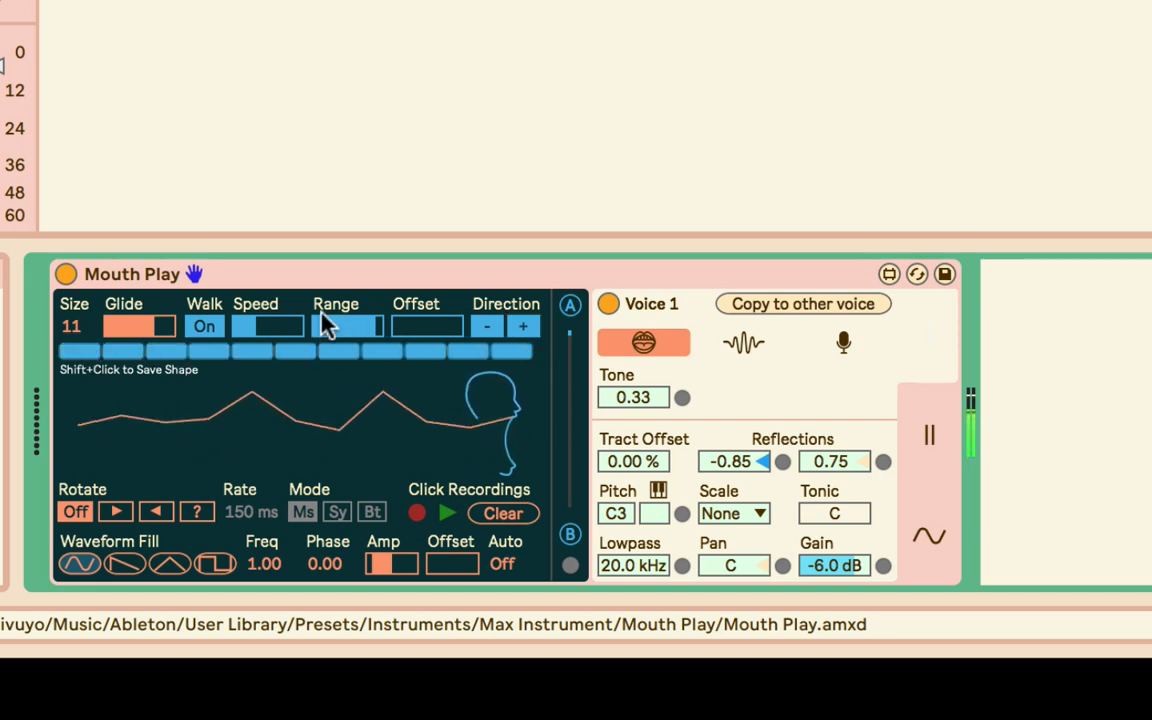
{"action": "left_click_drag", "start_coordinate": [256, 327], "coordinate": [260, 327]}
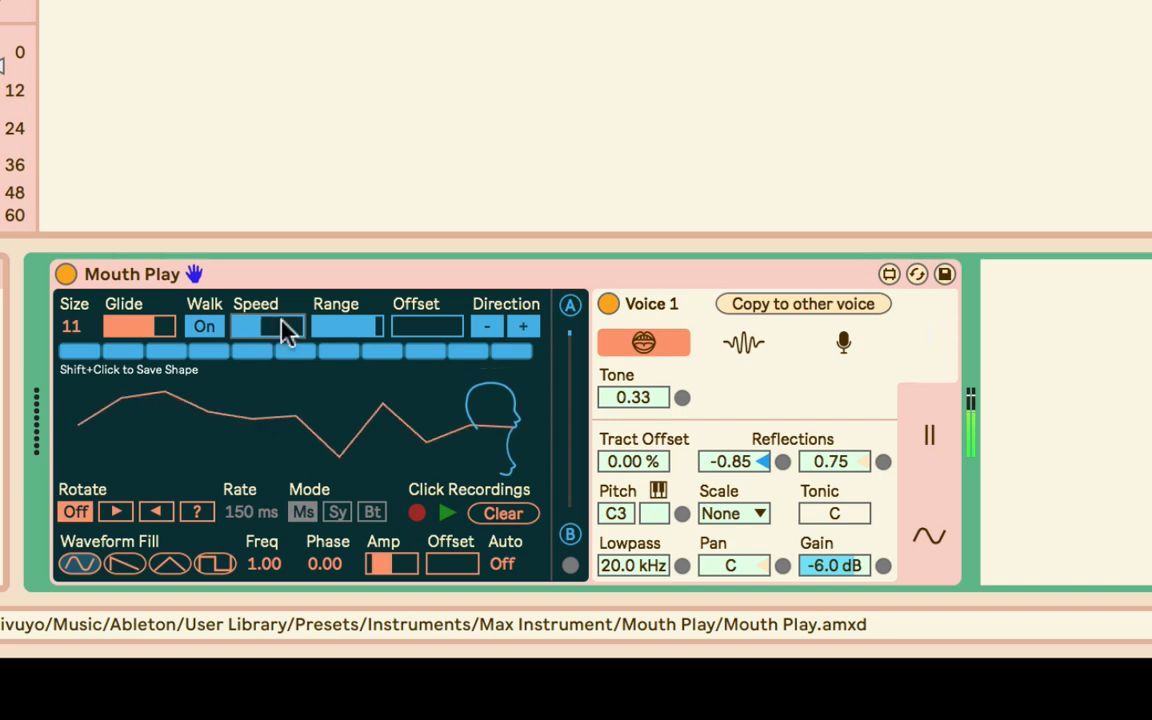
{"action": "left_click_drag", "start_coordinate": [136, 326], "coordinate": [125, 325]}
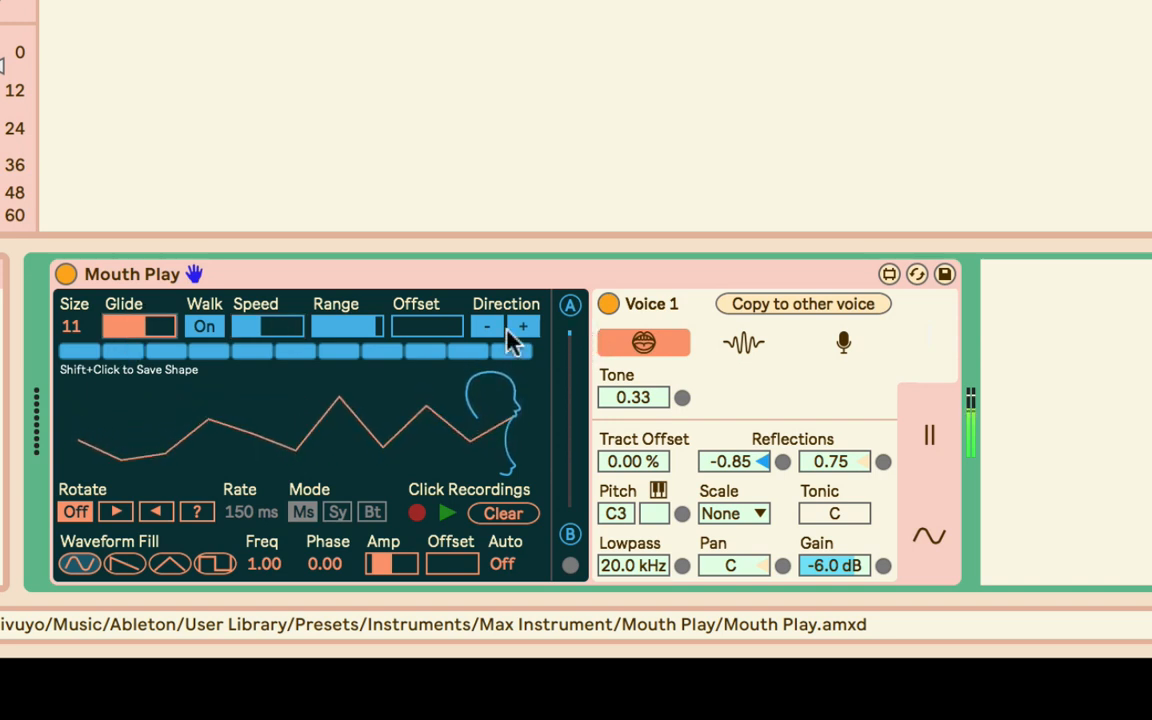
Step: Turn off Walk and redraw the right half of the mouth curve into a gentle, nearly flat line
{"action": "left_click", "coordinate": [215, 326]}
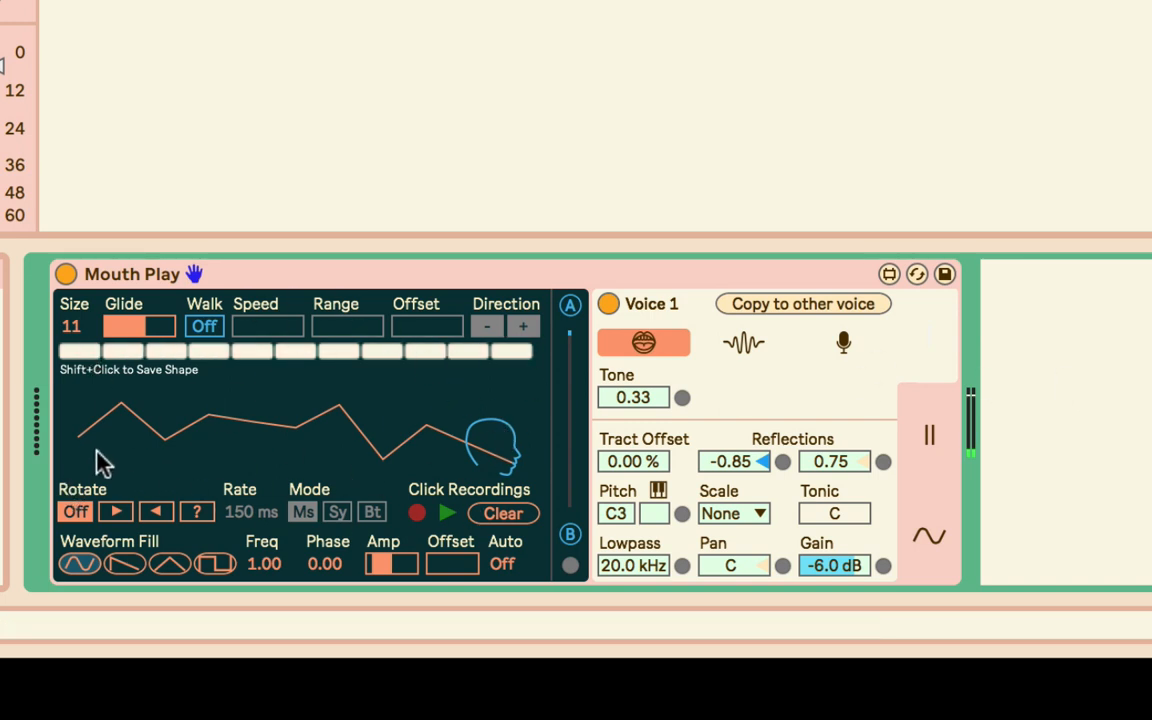
{"action": "mouse_move", "coordinate": [334, 443]}
{"action": "left_mouse_down"}
{"action": "mouse_move", "coordinate": [452, 432]}
{"action": "mouse_move", "coordinate": [505, 466]}
{"action": "left_mouse_up"}
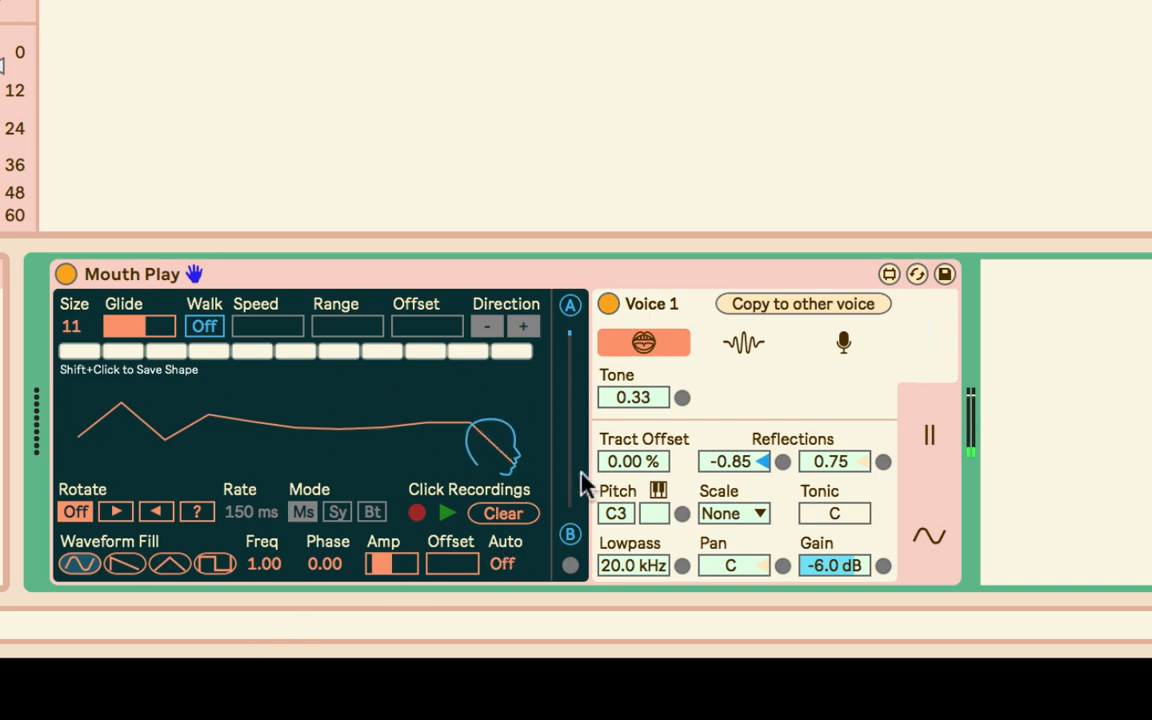
{"action": "left_click_drag", "start_coordinate": [346, 438], "coordinate": [392, 442]}
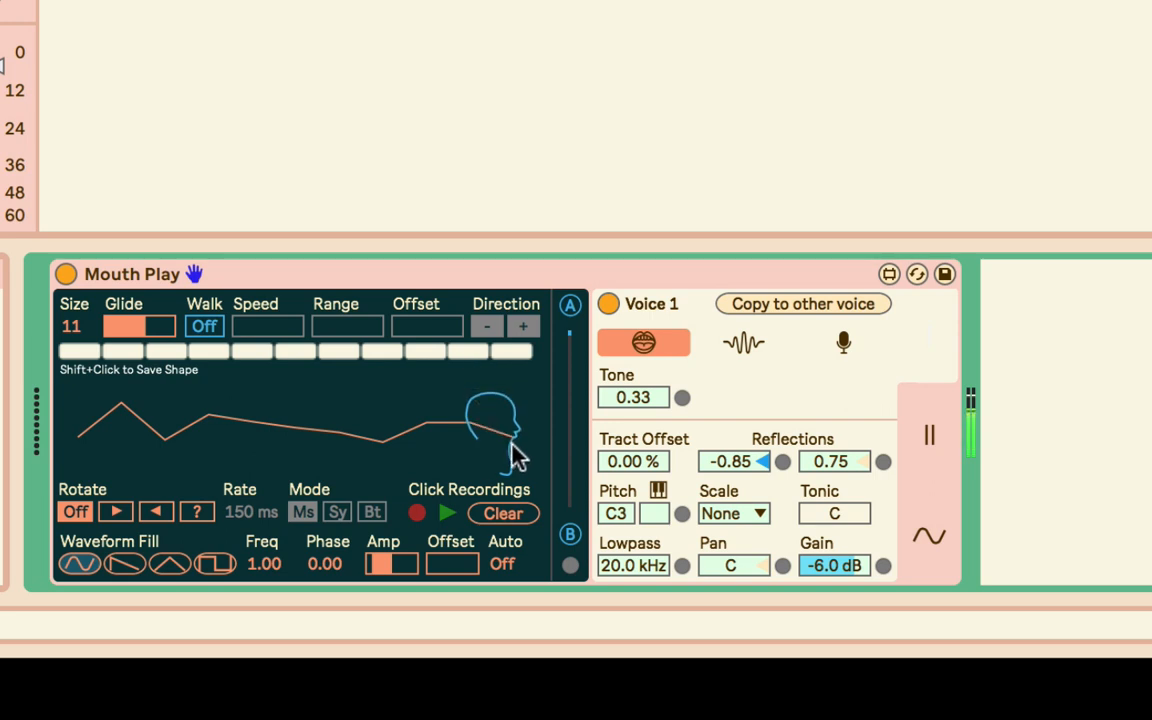
Step: Rotate the mouth shape forward at a Rate of 488 ms and raise the Glide to about 70 percent
{"action": "left_click", "coordinate": [117, 512]}
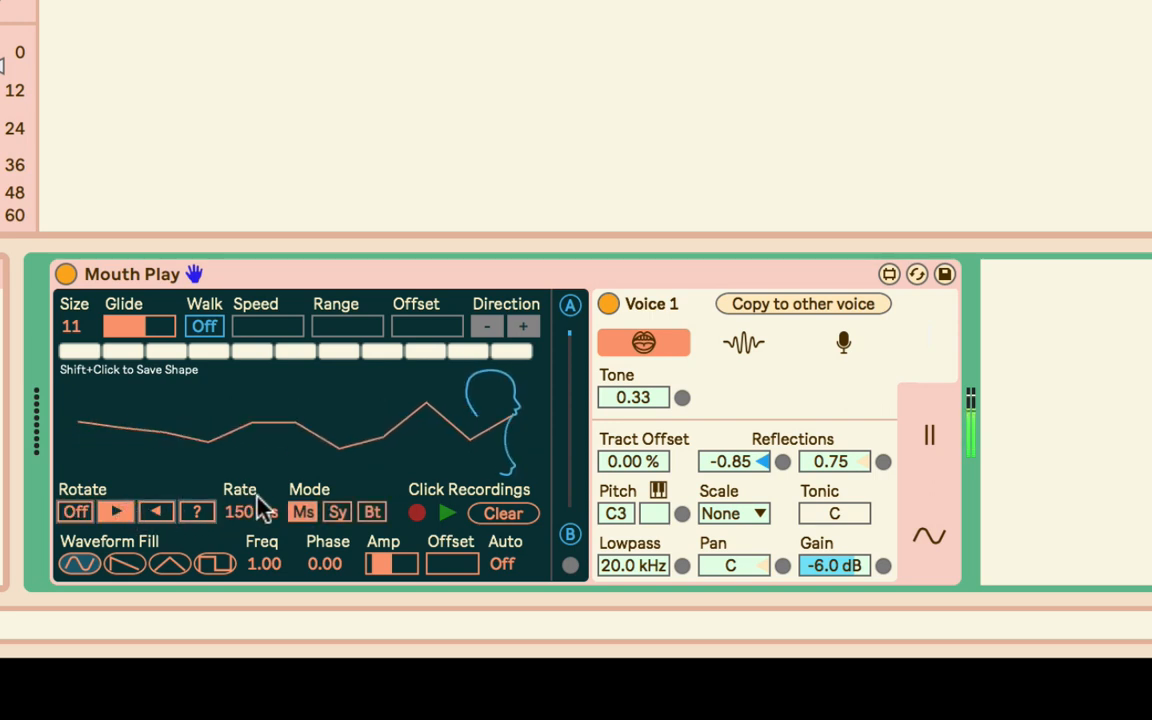
{"action": "left_click_drag", "start_coordinate": [240, 511], "coordinate": [262, 501]}
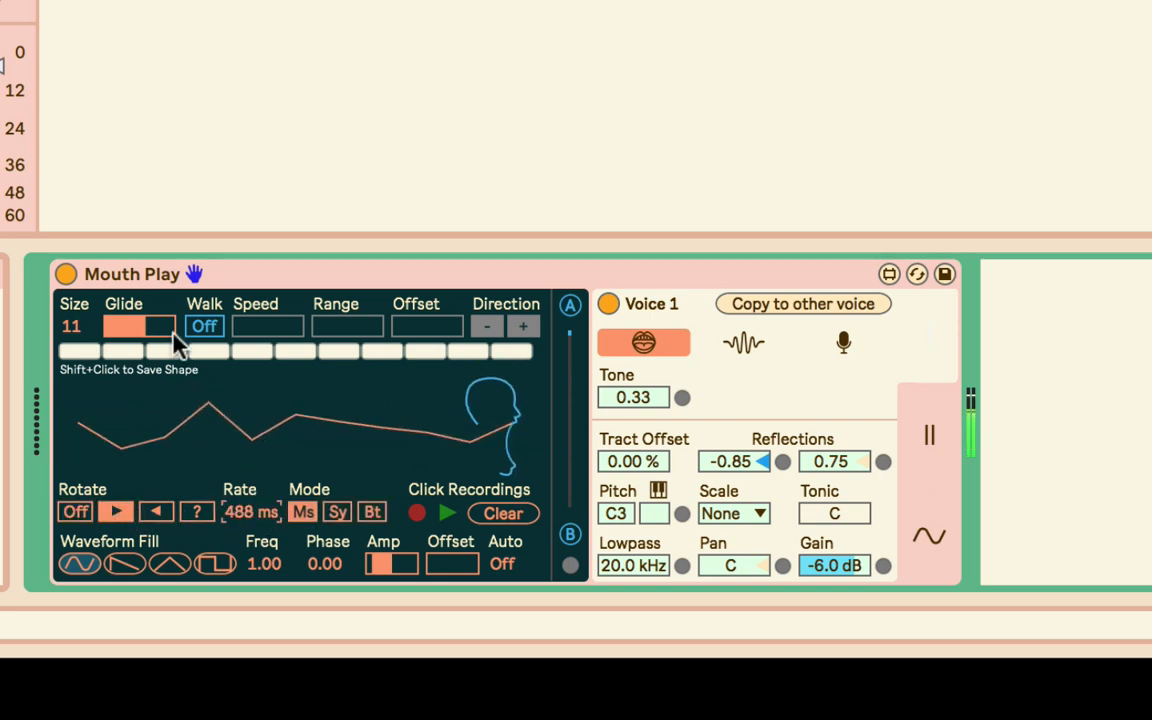
{"action": "left_click_drag", "start_coordinate": [173, 333], "coordinate": [170, 328]}
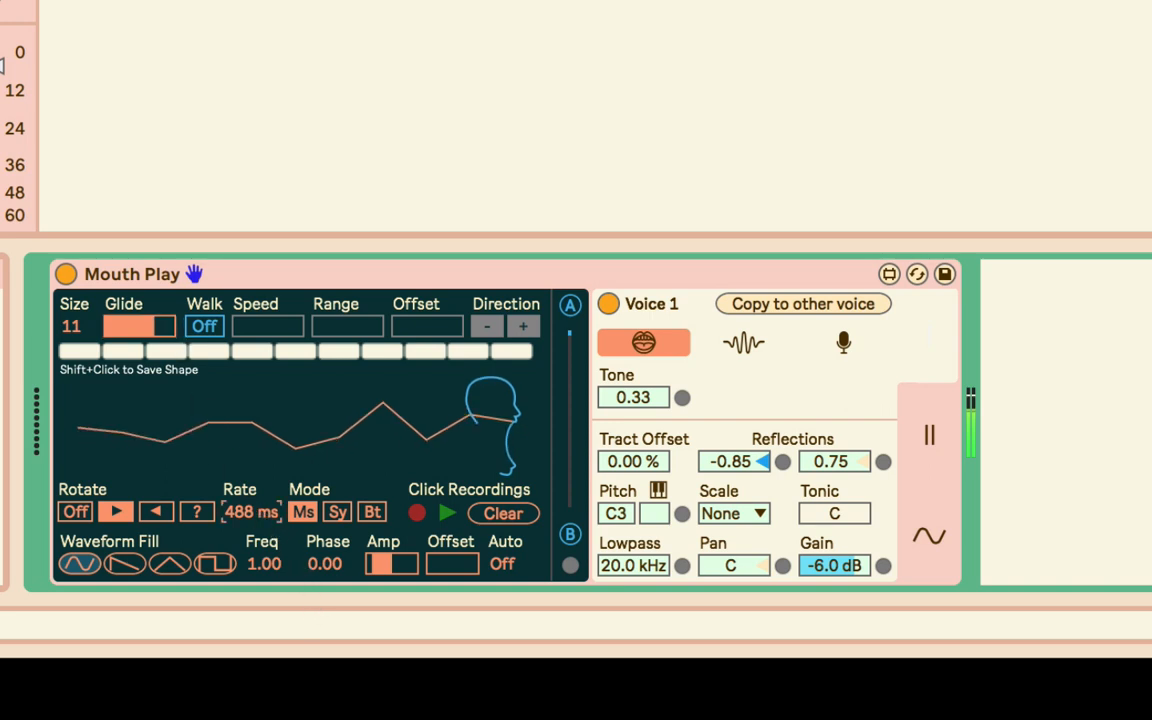
Step: Set the rotation Rate to 234 ms and try the backward direction, switching to random rotation
{"action": "left_click_drag", "start_coordinate": [258, 512], "coordinate": [231, 512]}
{"action": "left_click", "coordinate": [155, 511]}
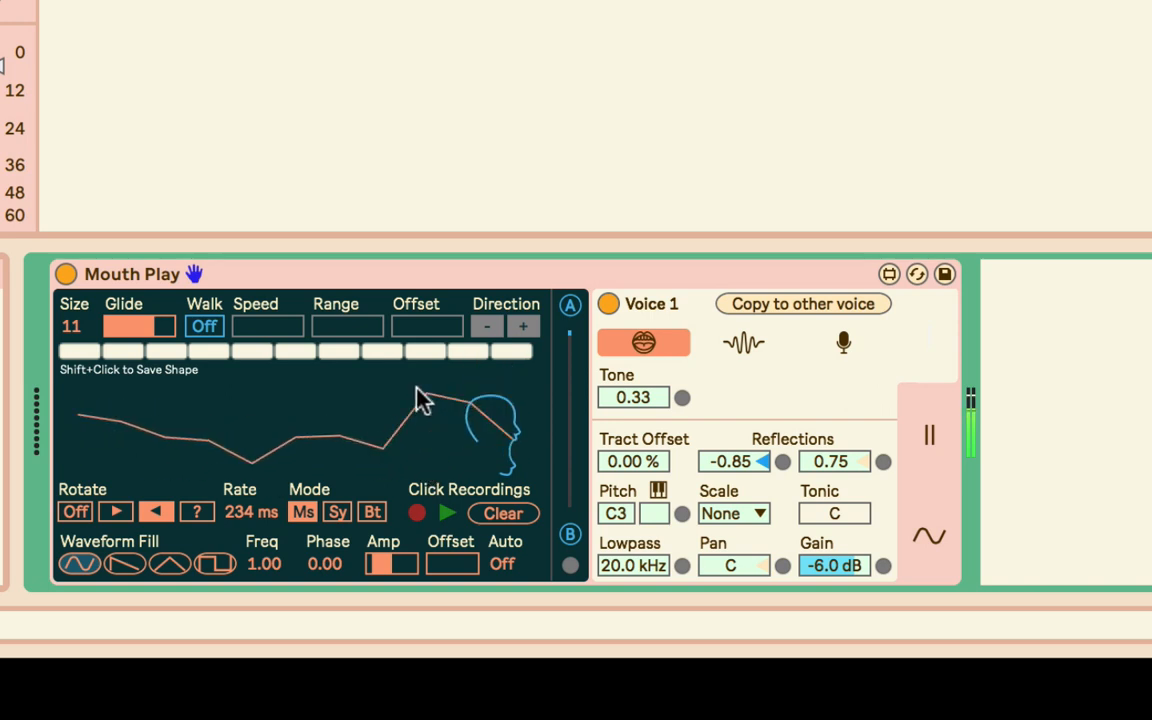
{"action": "left_click", "coordinate": [197, 512]}
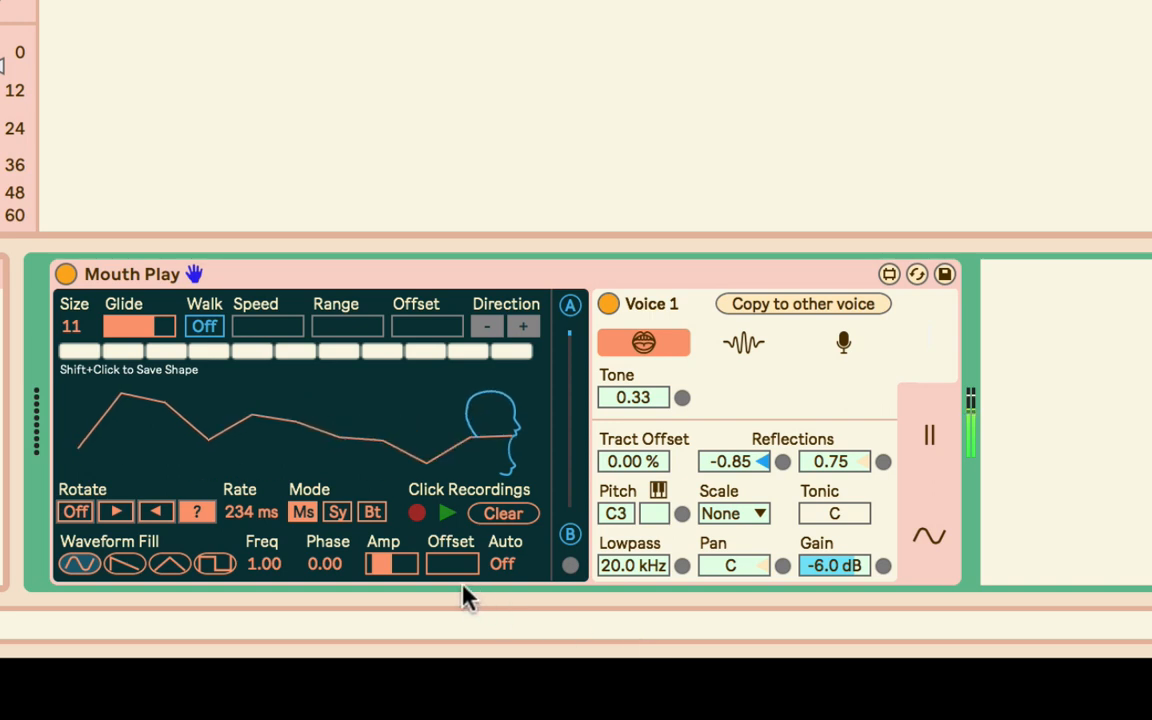
{"action": "left_click", "coordinate": [265, 515]}
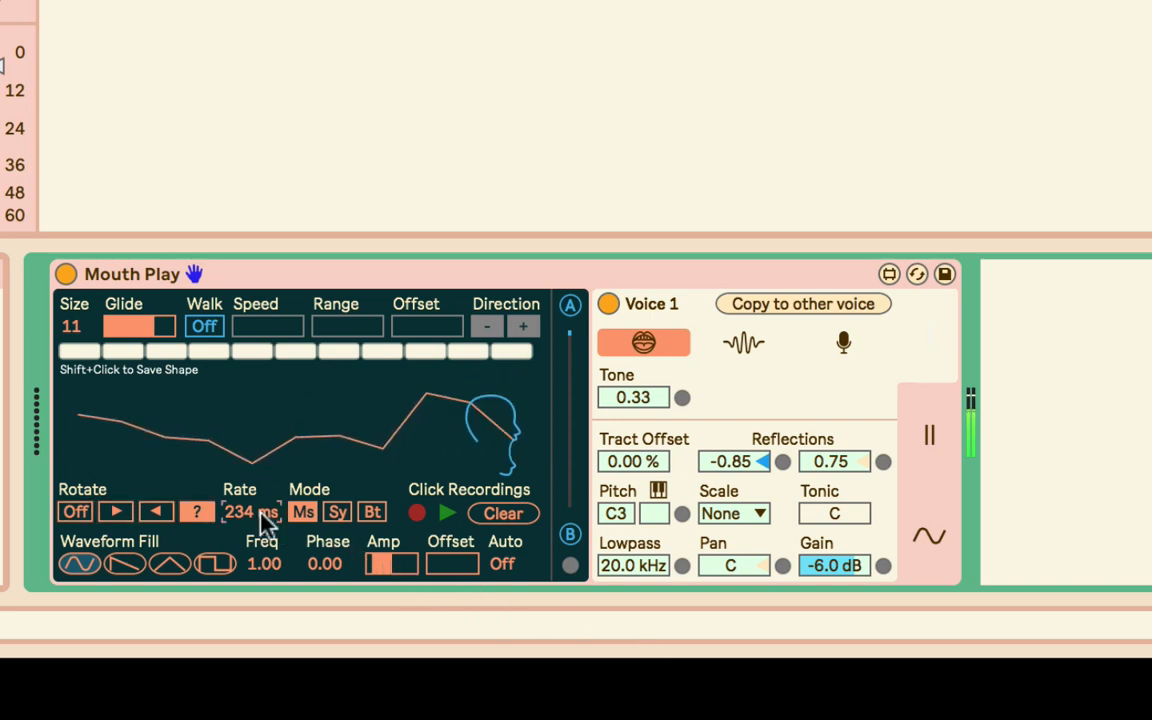
{"action": "mouse_move", "coordinate": [265, 515]}
{"action": "left_mouse_down"}
{"action": "mouse_move", "coordinate": [265, 570]}
{"action": "mouse_move", "coordinate": [263, 513]}
{"action": "left_mouse_up"}
Step: Switch the rotation to Sy mode at a Rate of 1/4 and lower the Glide to just under half
{"action": "left_click", "coordinate": [337, 513]}
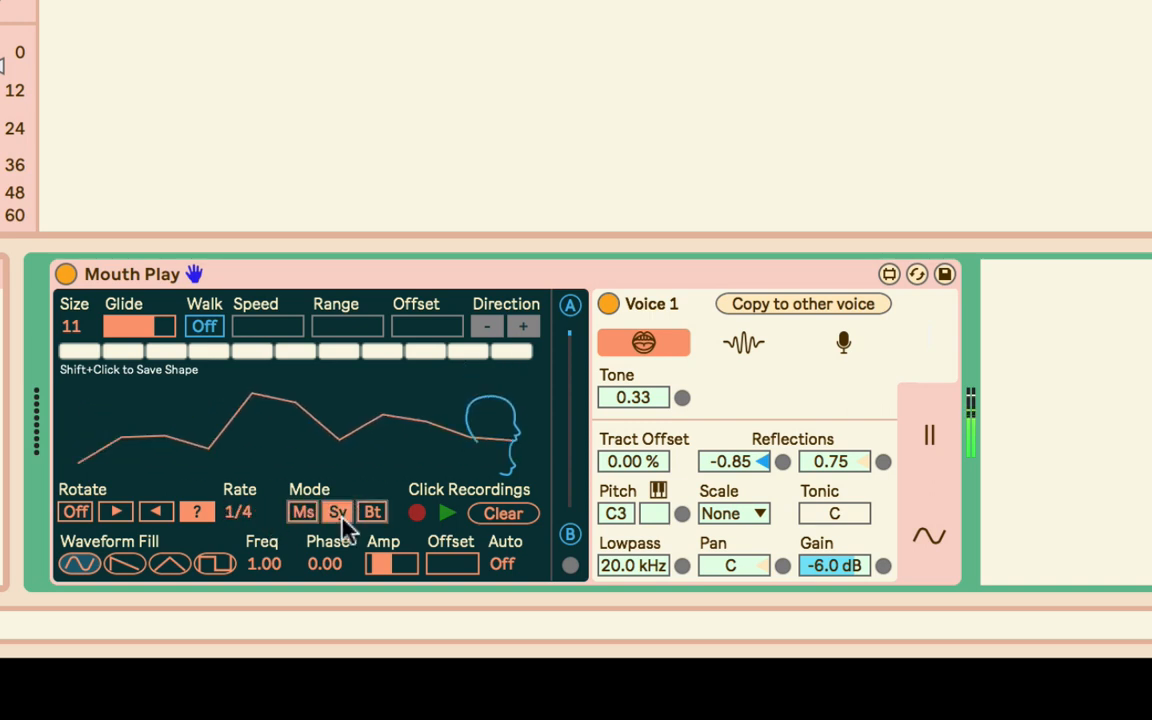
{"action": "left_click", "coordinate": [242, 513]}
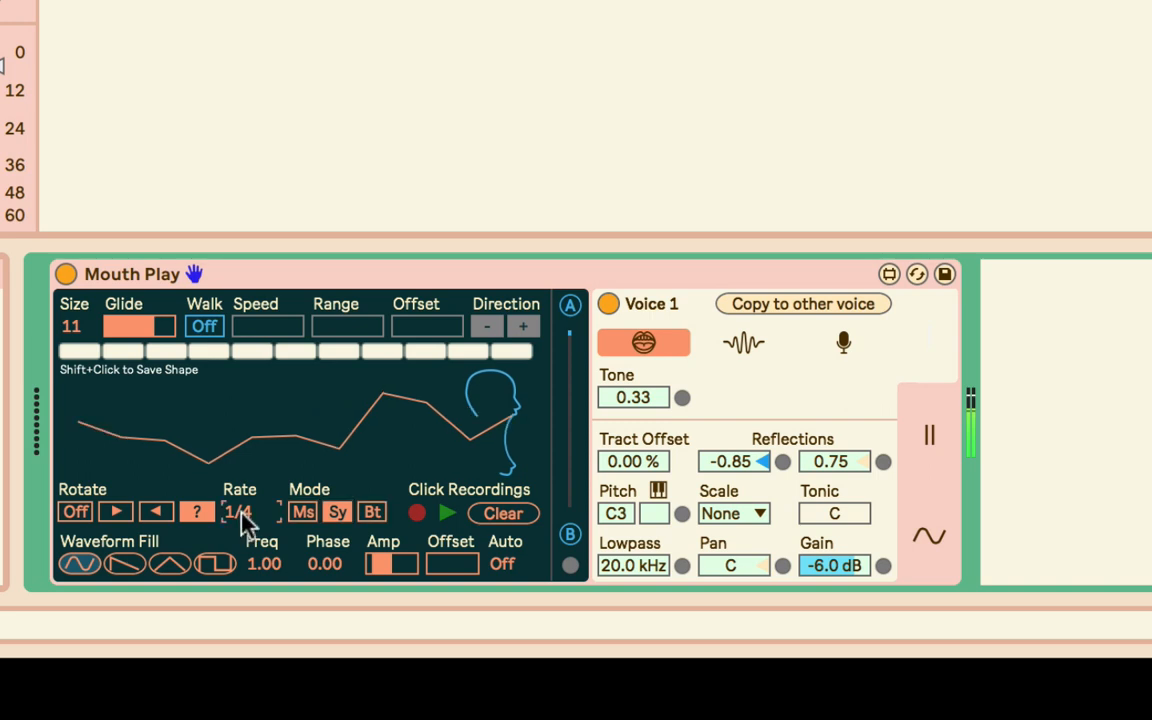
{"action": "key", "text": "Down"}
{"action": "key", "text": "Up"}
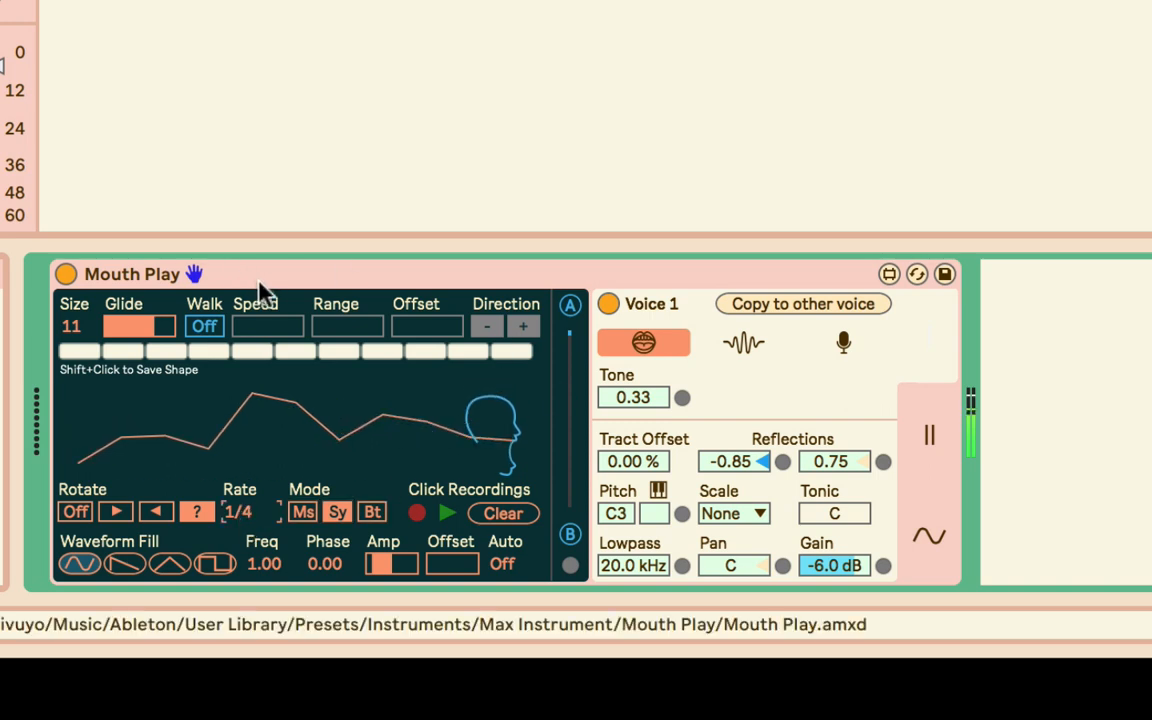
{"action": "mouse_move", "coordinate": [150, 325]}
{"action": "left_mouse_down"}
{"action": "mouse_move", "coordinate": [110, 326]}
{"action": "mouse_move", "coordinate": [156, 326]}
{"action": "left_mouse_up"}
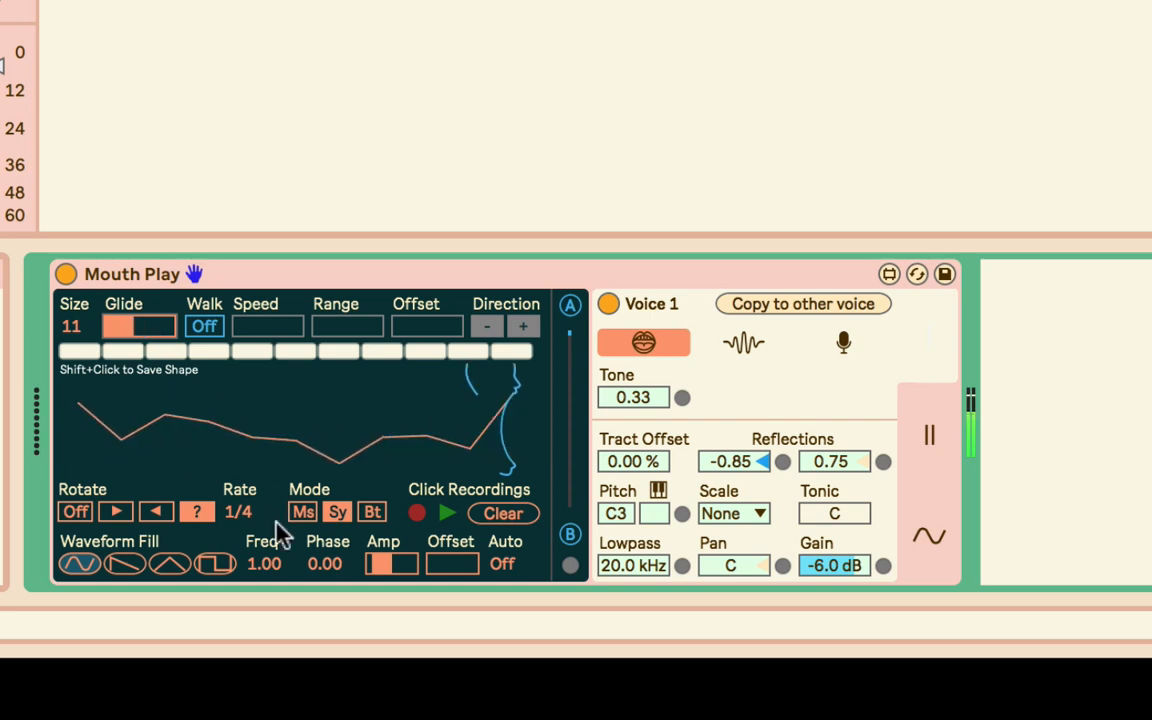
Step: Speed up the synced rotation to a Rate of 1/12
{"action": "left_click", "coordinate": [250, 509]}
{"action": "key", "text": "Up"}
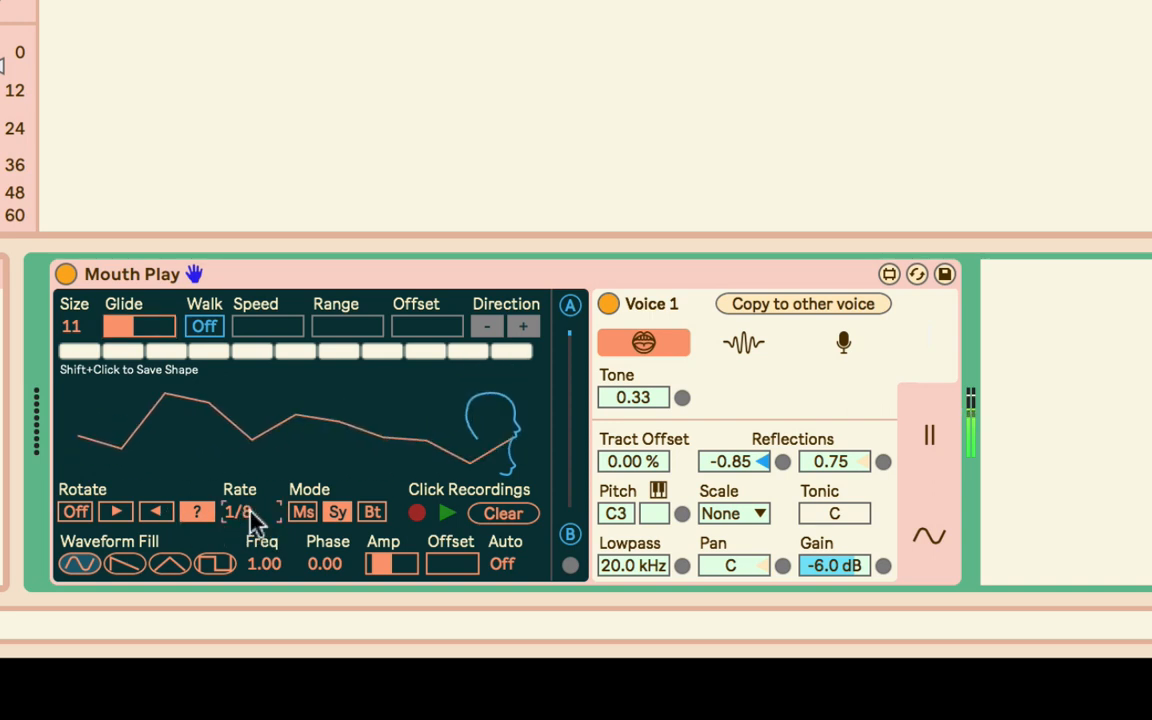
{"action": "key", "text": "Up"}
{"action": "left_click_drag", "start_coordinate": [278, 361], "coordinate": [278, 337]}
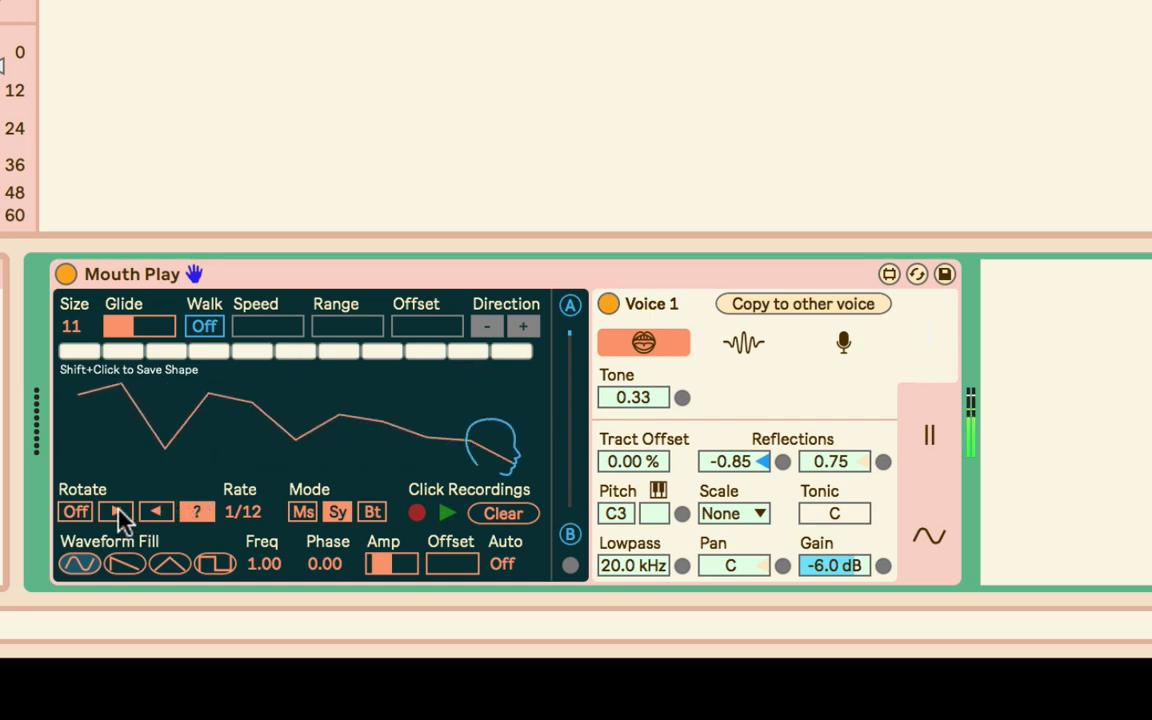
Step: Switch the rotation to Bt mode and advance the mouth shape manually many times in random directions
{"action": "left_click", "coordinate": [370, 514]}
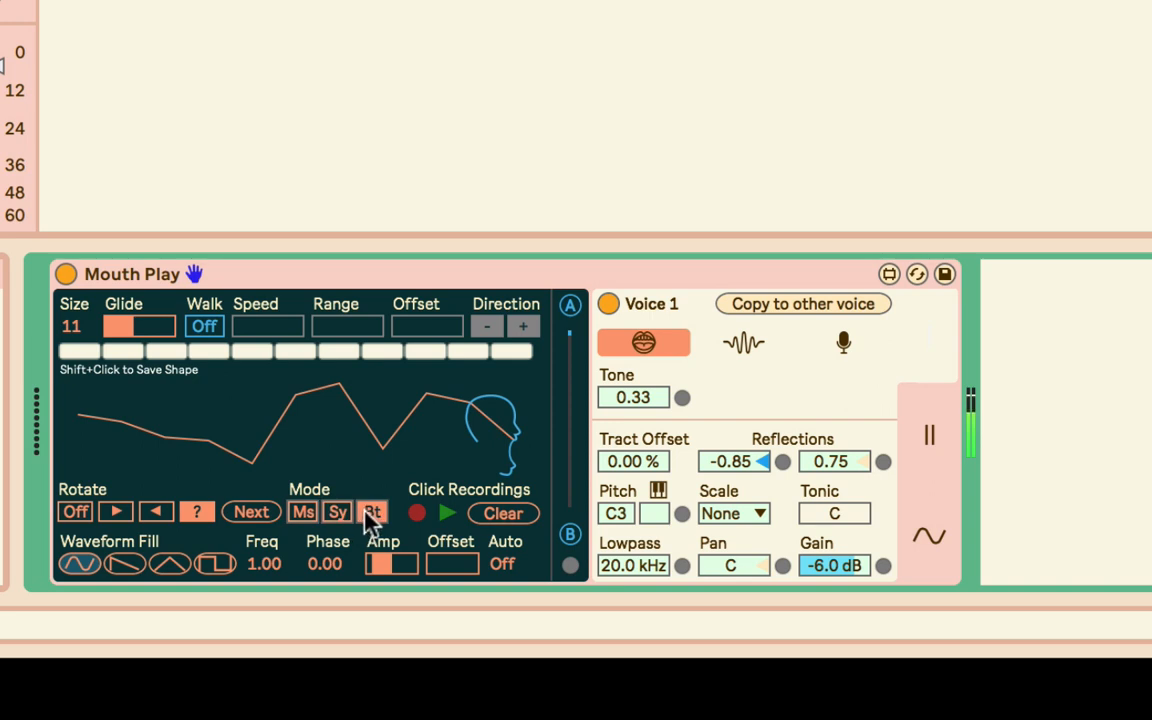
{"action": "left_click", "coordinate": [255, 509]}
{"action": "left_click", "coordinate": [255, 509]}
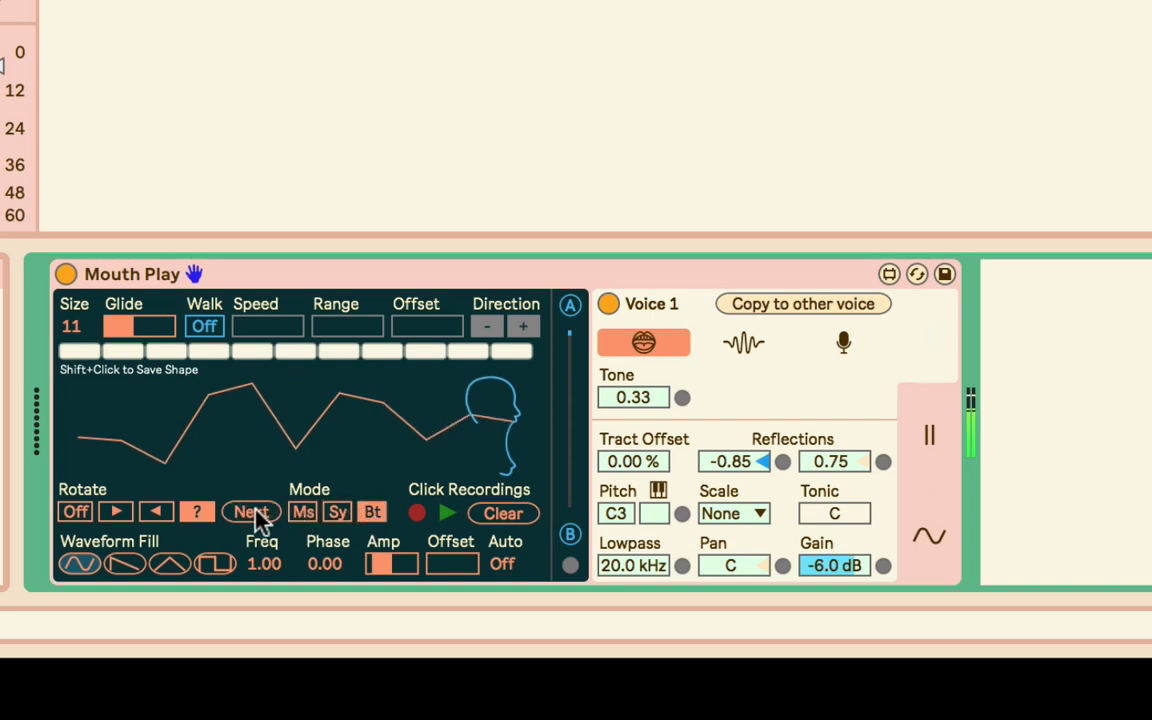
{"action": "left_click", "coordinate": [255, 509]}
{"action": "left_click", "coordinate": [255, 509]}
{"action": "left_click", "coordinate": [255, 509]}
{"action": "left_click", "coordinate": [255, 509]}
{"action": "left_click", "coordinate": [256, 512]}
{"action": "left_click", "coordinate": [256, 512]}
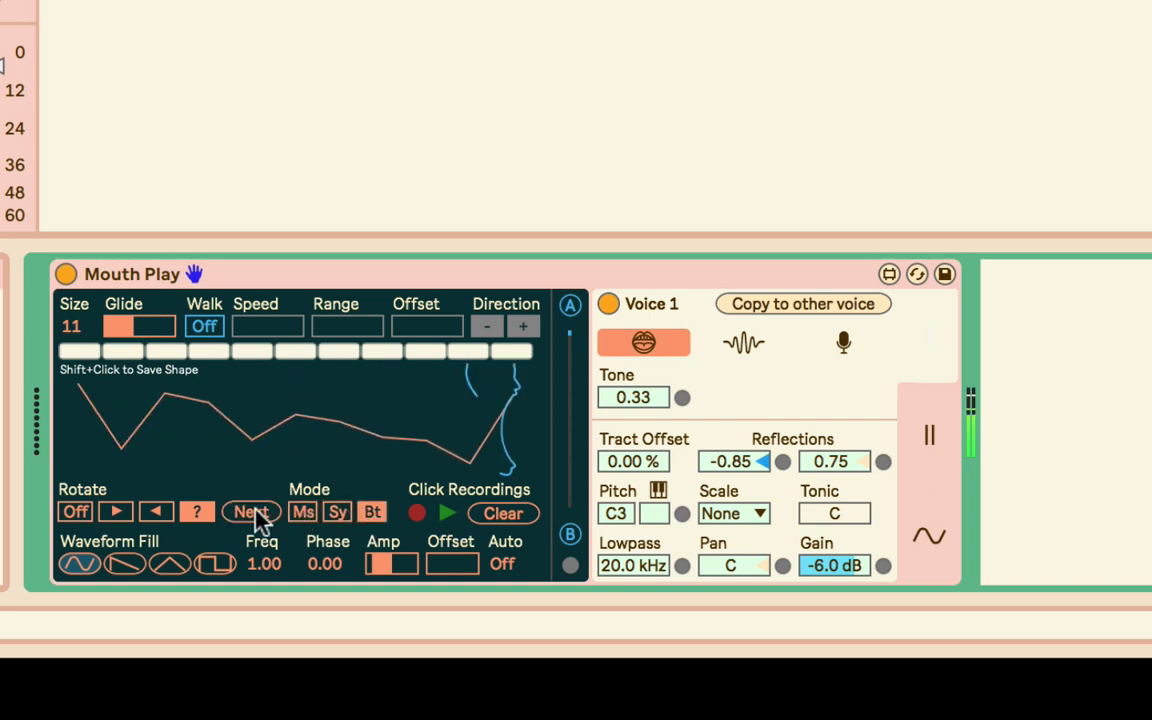
{"action": "left_click", "coordinate": [252, 521]}
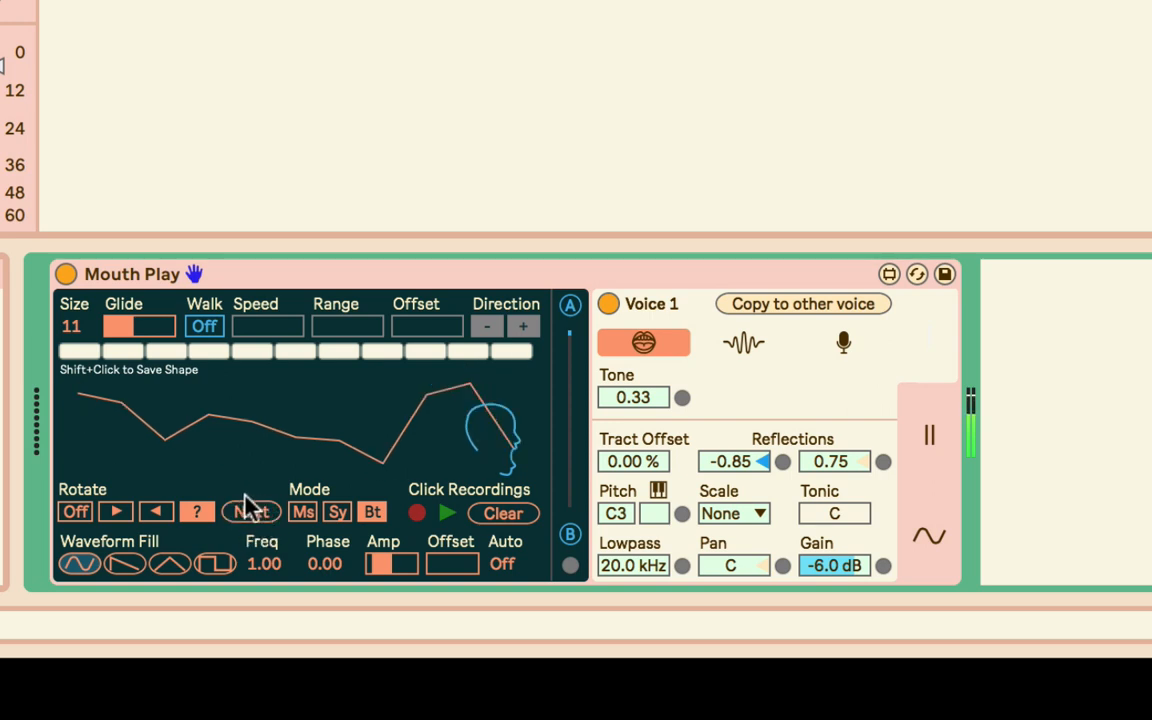
{"action": "left_click", "coordinate": [244, 501]}
{"action": "left_click", "coordinate": [244, 501]}
{"action": "left_click", "coordinate": [244, 501]}
{"action": "left_click", "coordinate": [244, 501]}
{"action": "left_click", "coordinate": [246, 508]}
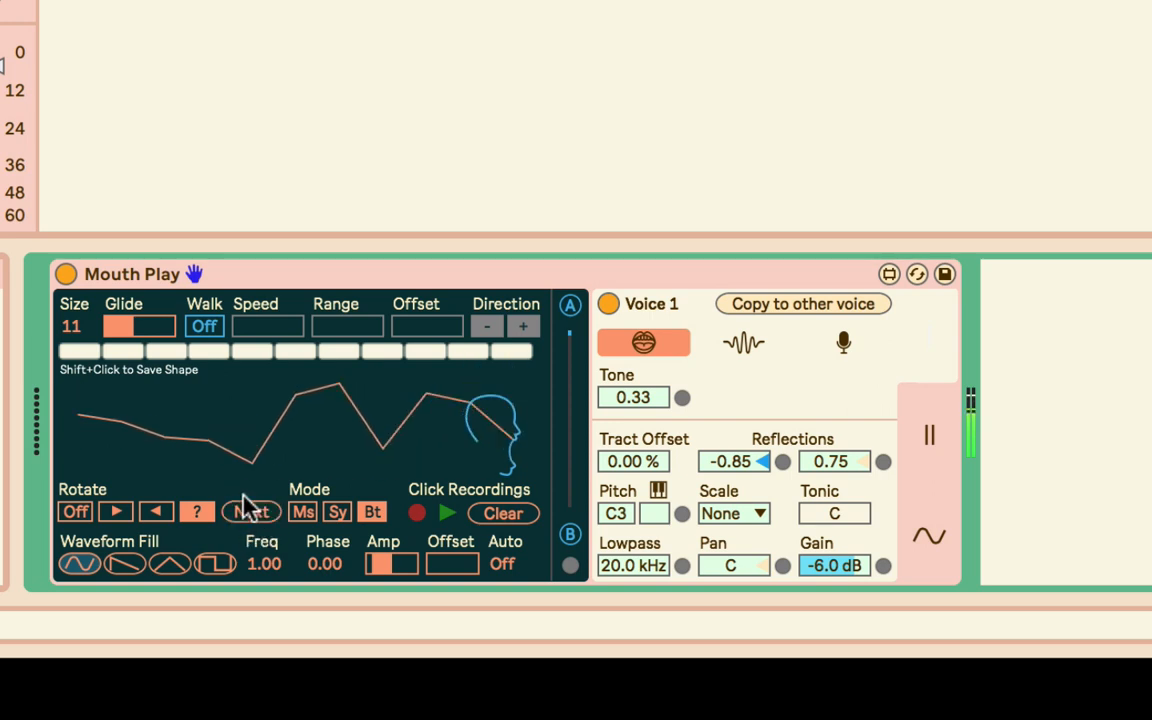
{"action": "left_click", "coordinate": [244, 508]}
Step: Turn off Rotate, redraw the mouth curve with a smooth slope down from its peak, and lower the track volume to about -12
{"action": "left_click", "coordinate": [66, 512]}
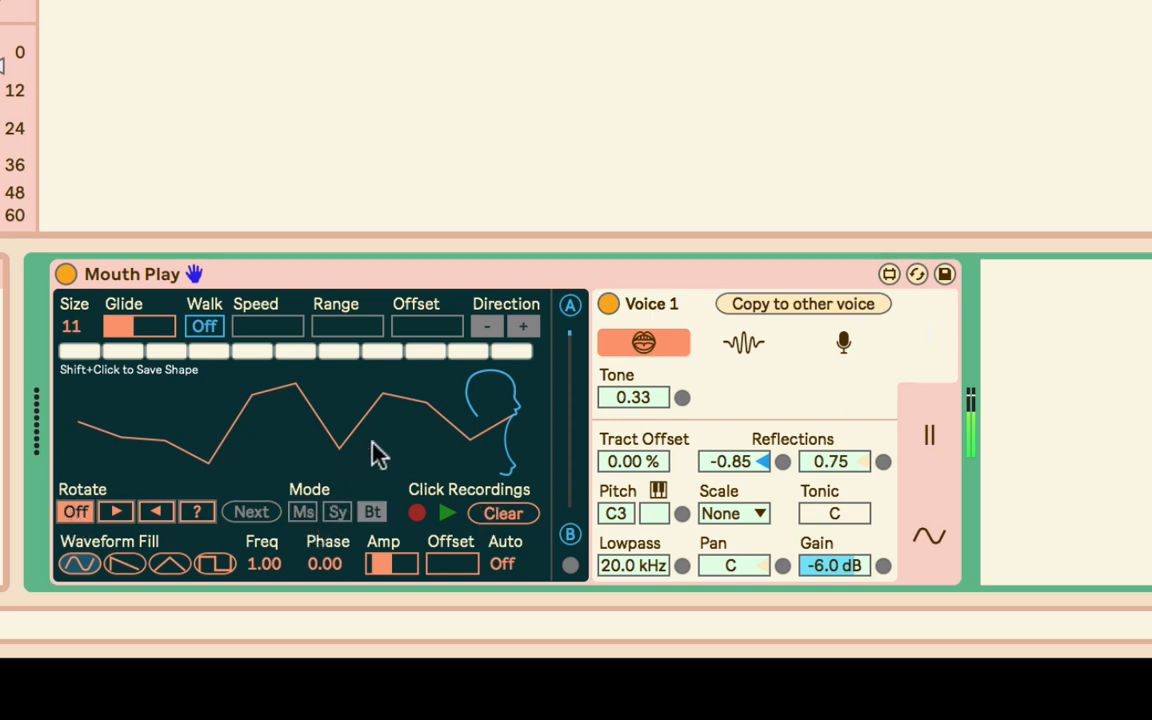
{"action": "mouse_move", "coordinate": [437, 437]}
{"action": "left_mouse_down"}
{"action": "mouse_move", "coordinate": [239, 378]}
{"action": "mouse_move", "coordinate": [532, 404]}
{"action": "mouse_move", "coordinate": [258, 415]}
{"action": "mouse_move", "coordinate": [200, 386]}
{"action": "mouse_move", "coordinate": [548, 393]}
{"action": "mouse_move", "coordinate": [512, 437]}
{"action": "left_mouse_up"}
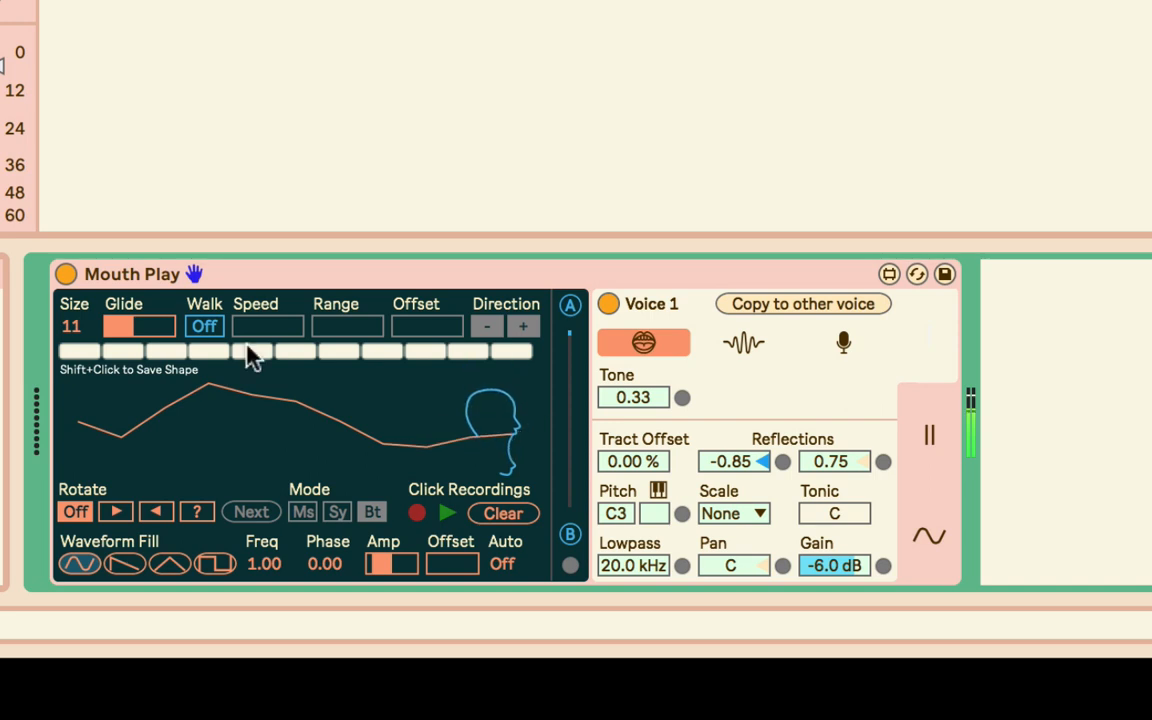
{"action": "left_click_drag", "start_coordinate": [2, 66], "coordinate": [2, 95]}
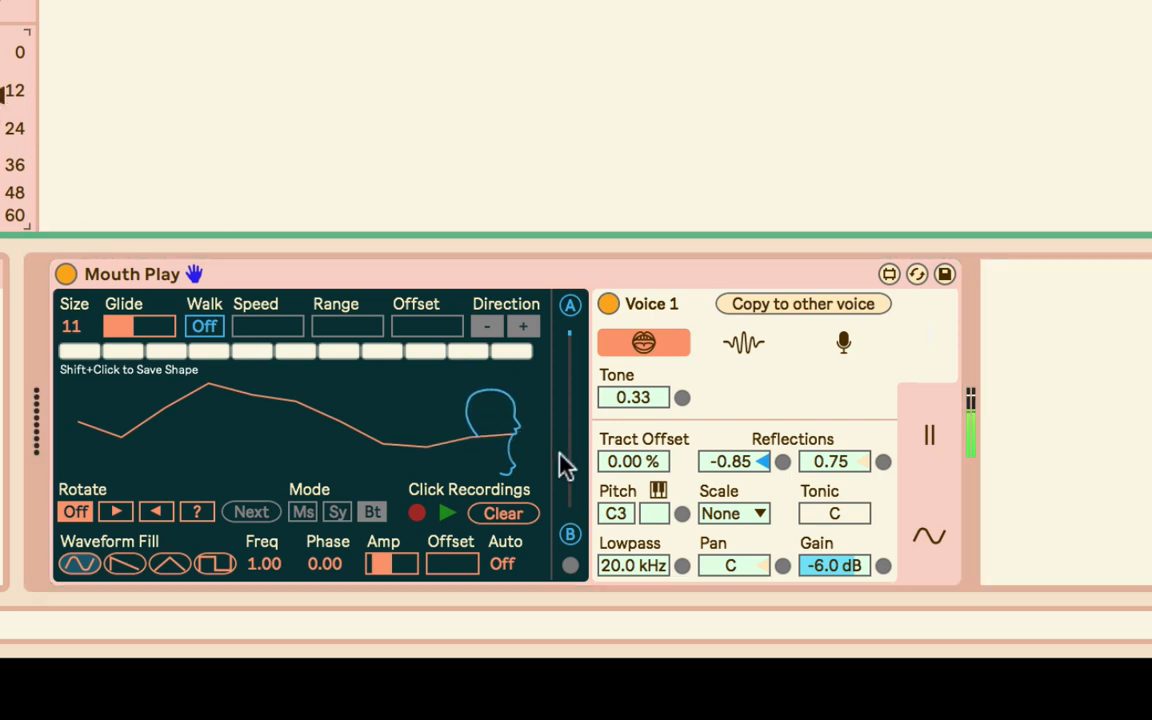
Step: Make a click recording of hand-drawn changes to the mouth curve, stop recording and reshape the curve again by hand
{"action": "left_click", "coordinate": [421, 514]}
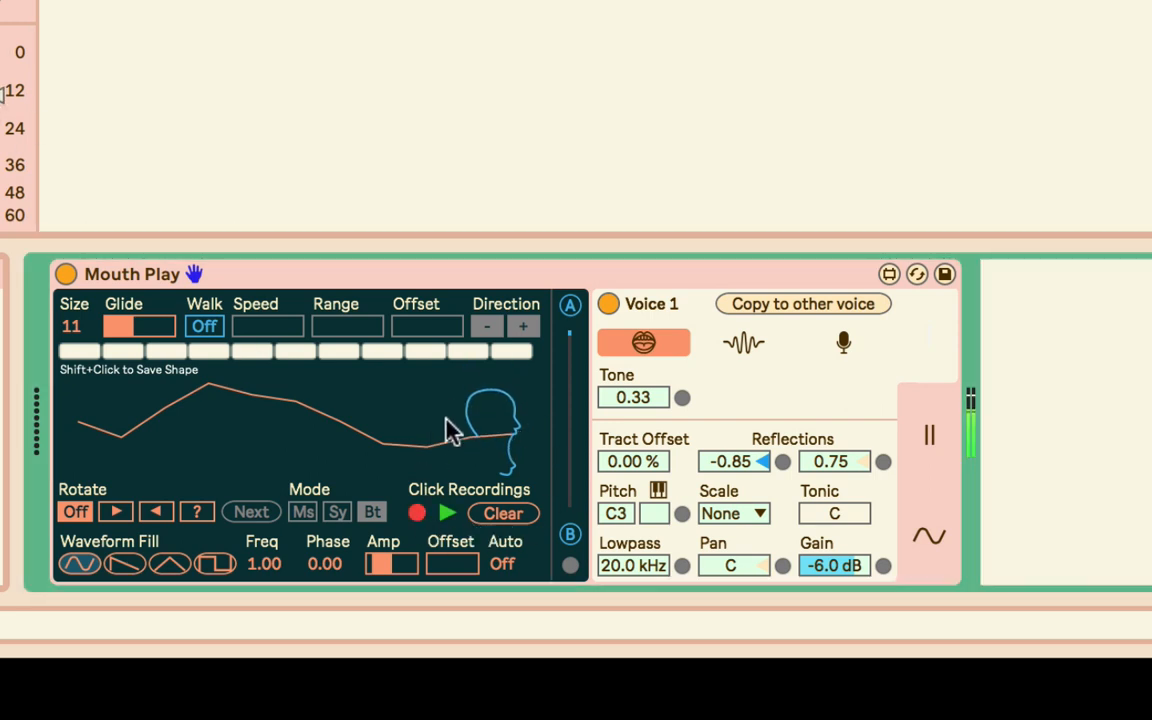
{"action": "mouse_move", "coordinate": [445, 422]}
{"action": "left_mouse_down"}
{"action": "mouse_move", "coordinate": [365, 388]}
{"action": "mouse_move", "coordinate": [278, 392]}
{"action": "mouse_move", "coordinate": [393, 414]}
{"action": "mouse_move", "coordinate": [527, 393]}
{"action": "mouse_move", "coordinate": [522, 450]}
{"action": "mouse_move", "coordinate": [512, 413]}
{"action": "left_mouse_up"}
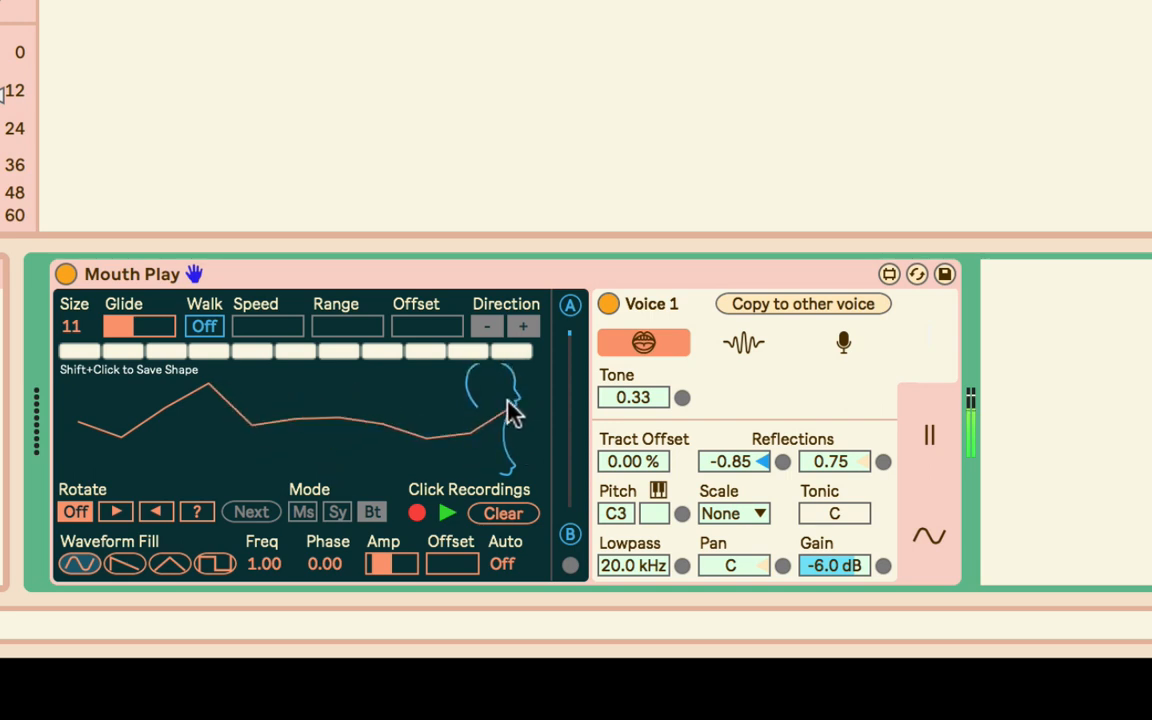
{"action": "left_click", "coordinate": [417, 514]}
{"action": "left_click", "coordinate": [417, 514]}
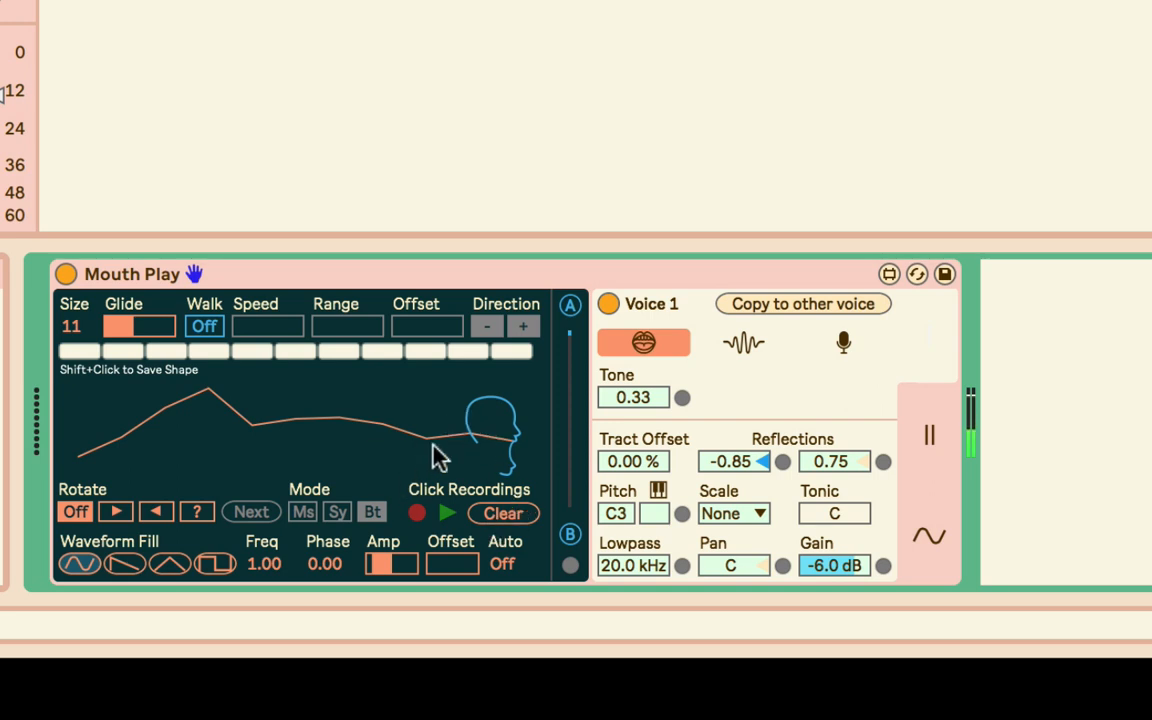
{"action": "mouse_move", "coordinate": [433, 444]}
{"action": "left_mouse_down"}
{"action": "mouse_move", "coordinate": [411, 404]}
{"action": "mouse_move", "coordinate": [481, 413]}
{"action": "left_mouse_up"}
Step: Fill the mouth curve with the sine, sawtooth and triangle waveforms one after another
{"action": "left_click", "coordinate": [80, 563]}
{"action": "left_click", "coordinate": [125, 564]}
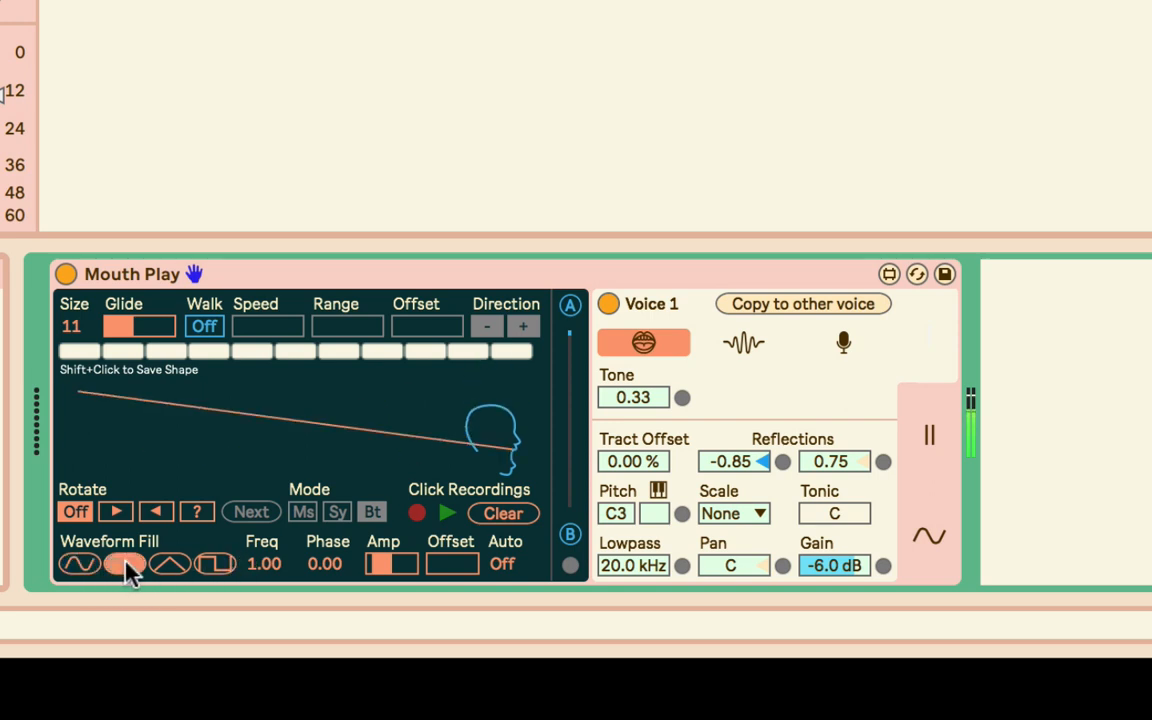
{"action": "left_click", "coordinate": [180, 566]}
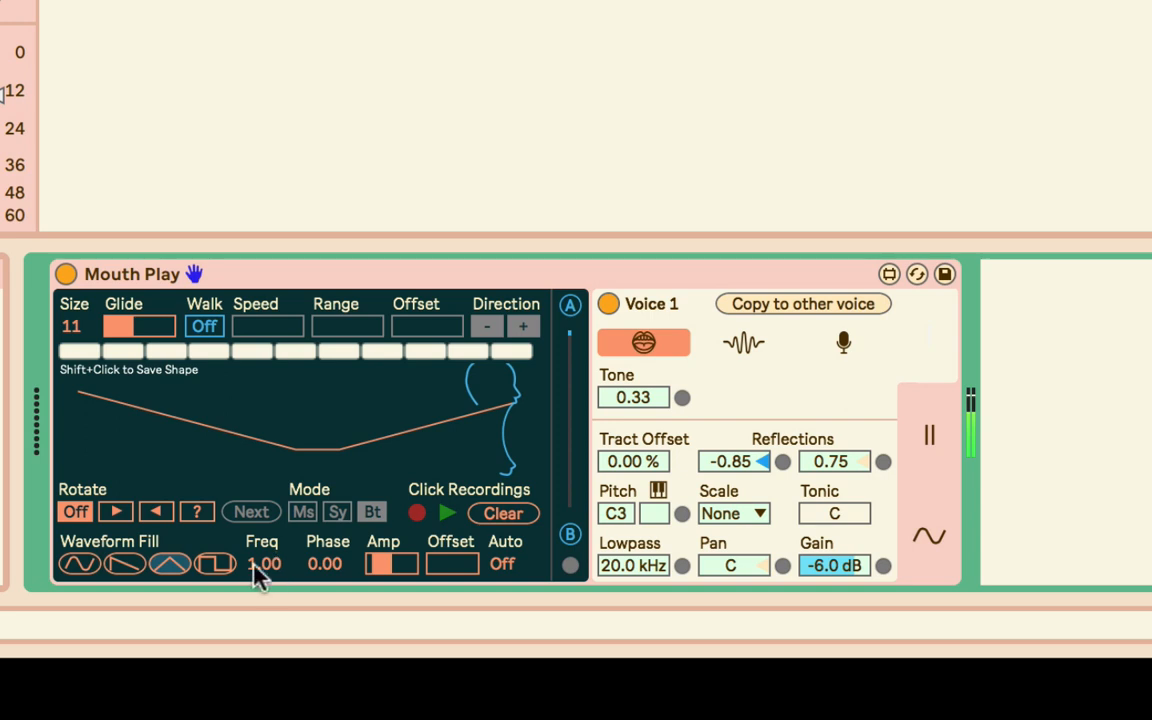
Step: Set the Waveform Fill Freq to 2.75 and refill the curve with the sine and triangle waveforms
{"action": "left_click_drag", "start_coordinate": [265, 564], "coordinate": [265, 533]}
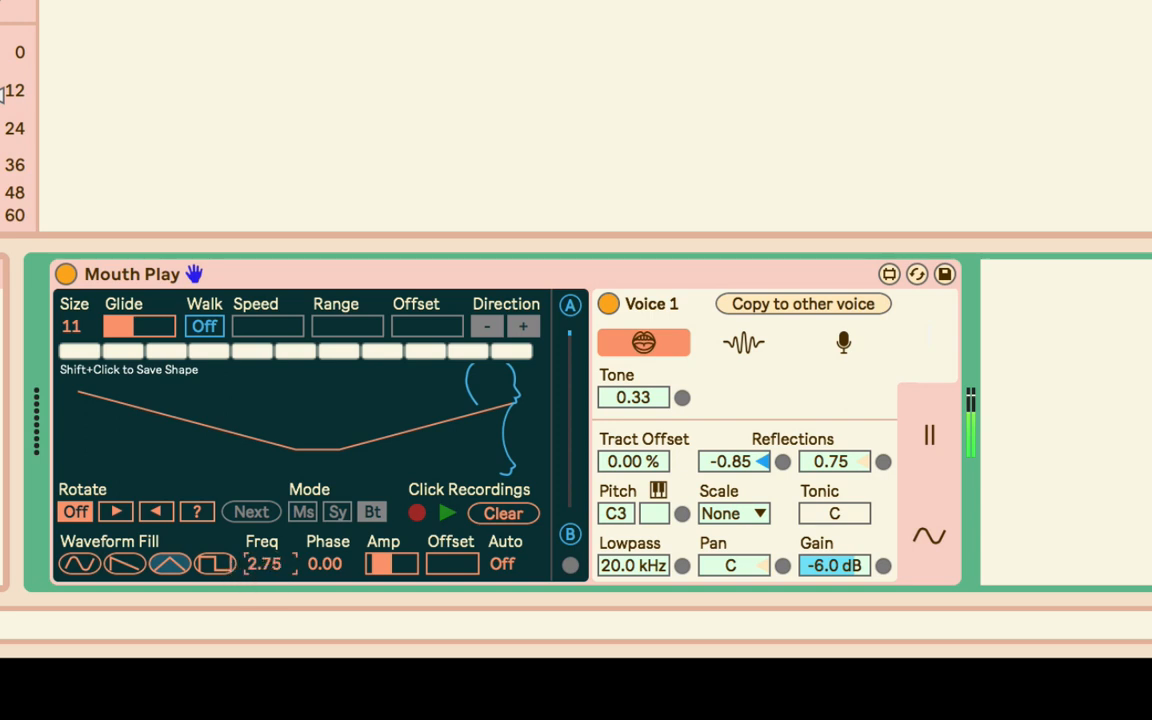
{"action": "left_click", "coordinate": [95, 565]}
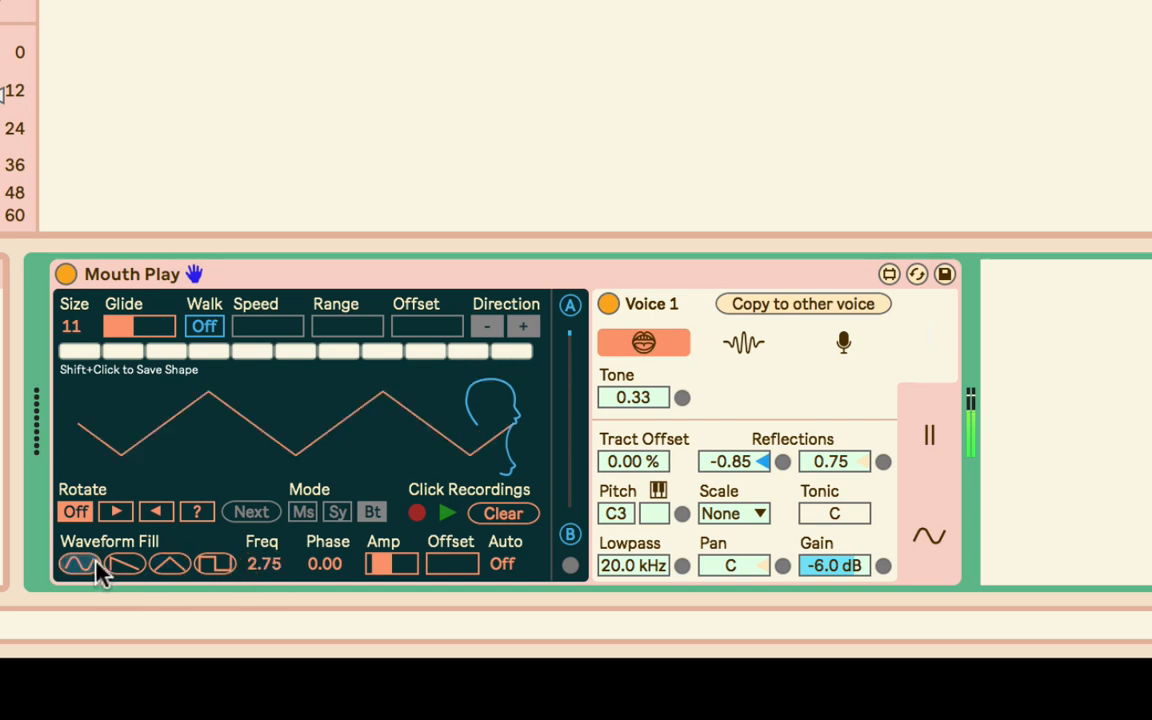
{"action": "left_click", "coordinate": [168, 565]}
Step: Raise the Size to 34 and try the sine, square, triangle and sawtooth fills, ending on the sine
{"action": "left_click_drag", "start_coordinate": [71, 326], "coordinate": [71, 280]}
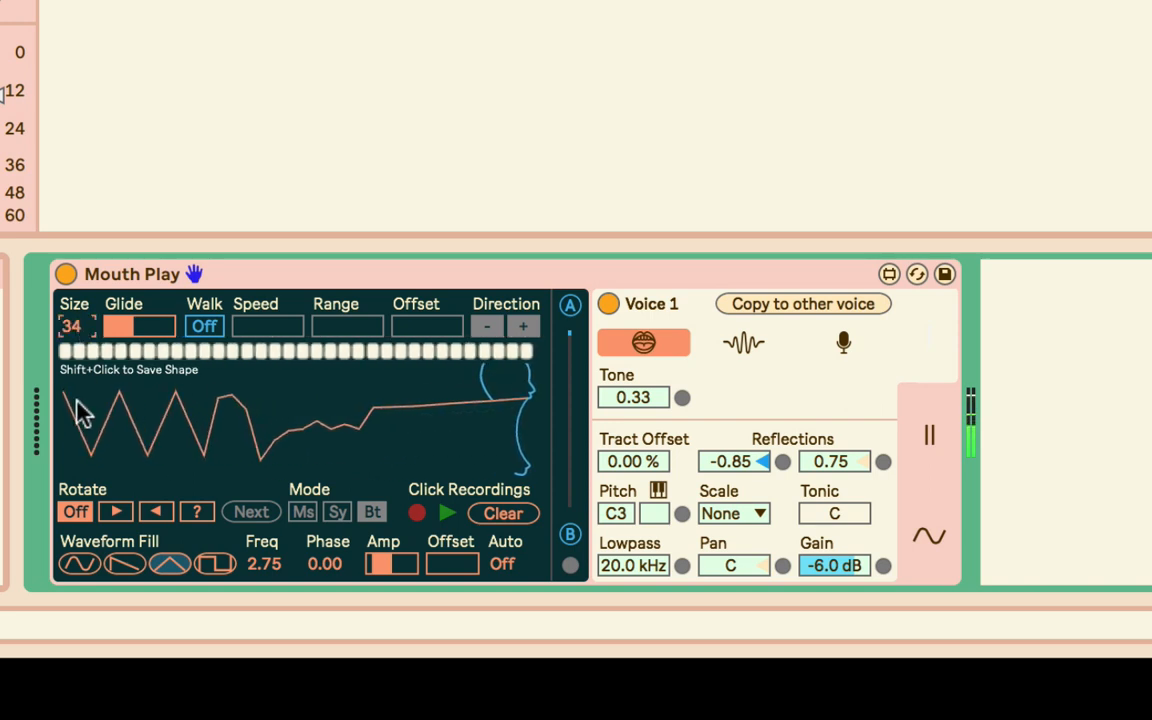
{"action": "left_click", "coordinate": [79, 563]}
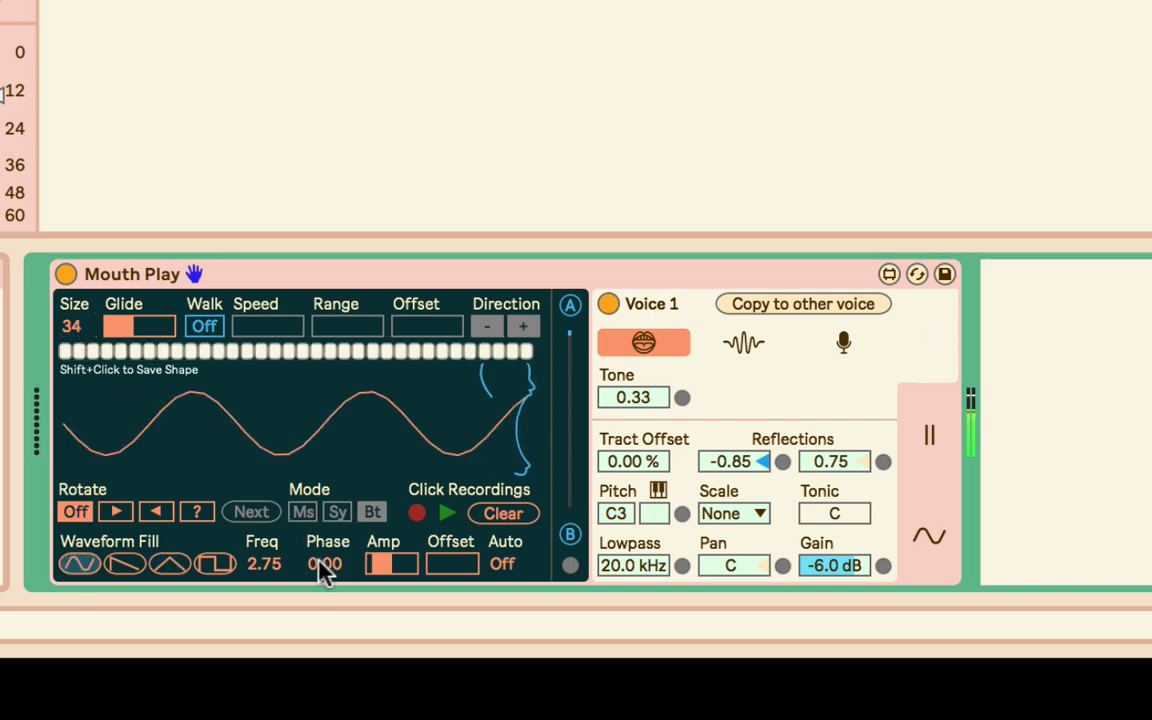
{"action": "left_click", "coordinate": [224, 565]}
{"action": "left_click", "coordinate": [169, 564]}
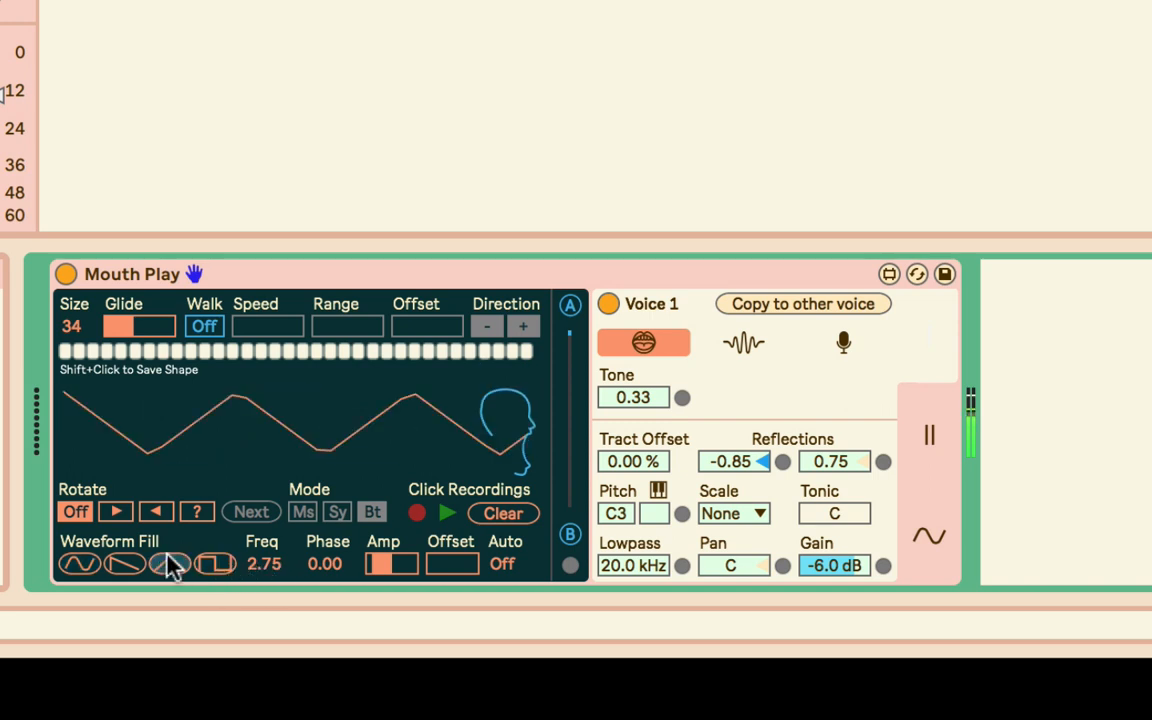
{"action": "left_click", "coordinate": [124, 564]}
{"action": "left_click", "coordinate": [79, 564]}
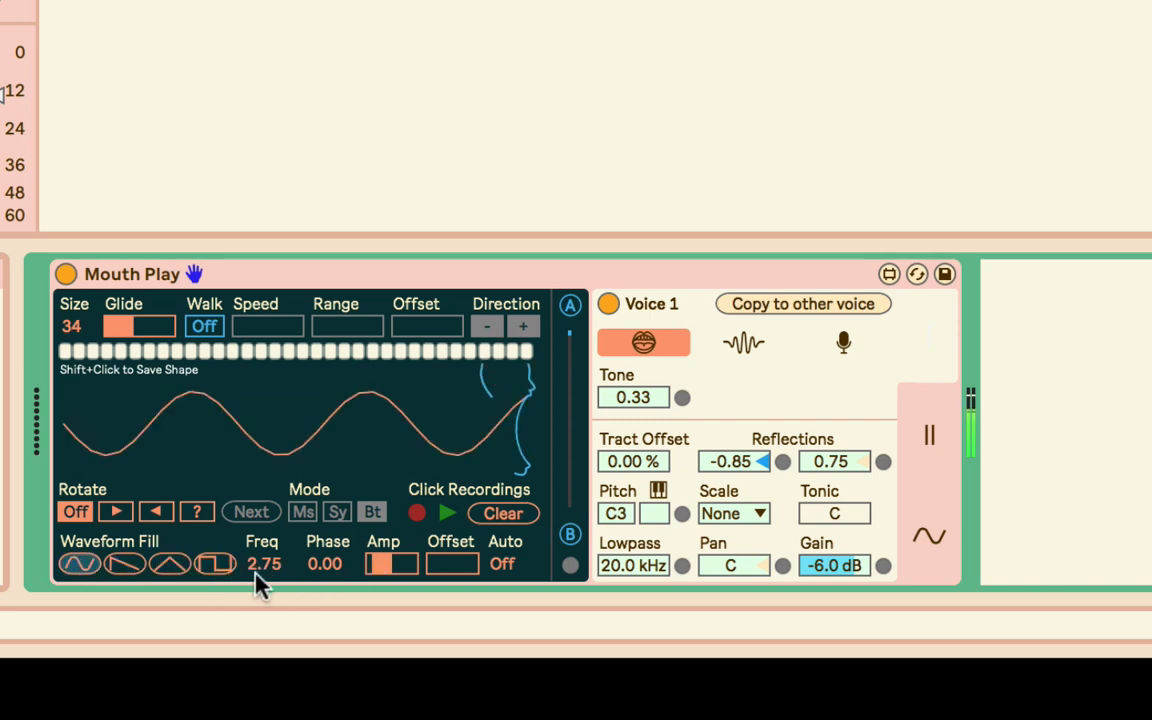
Step: Set the fill's Phase to 0.19 and its Amp to a small positive amount, reapplying the sine waveform
{"action": "left_click_drag", "start_coordinate": [335, 575], "coordinate": [399, 578]}
{"action": "left_click", "coordinate": [80, 563]}
{"action": "left_click", "coordinate": [82, 567]}
{"action": "left_click", "coordinate": [77, 565]}
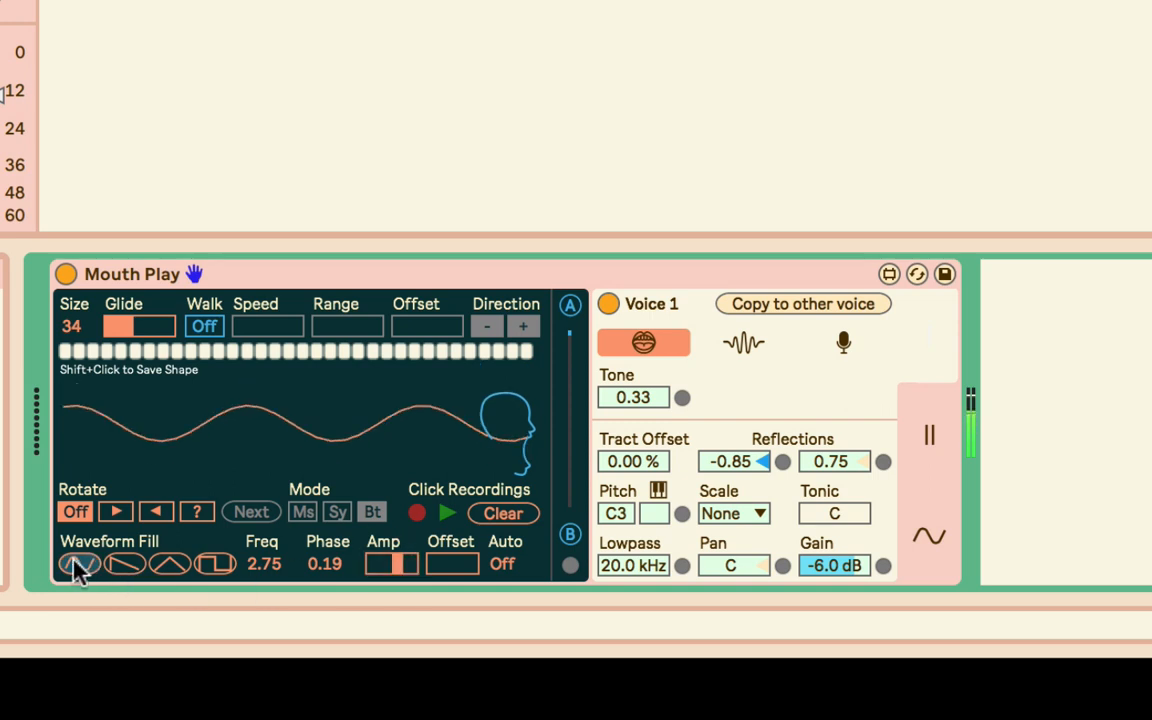
Step: Shift the sine fill upward with a small positive Offset and return the Offset to zero
{"action": "left_click_drag", "start_coordinate": [446, 570], "coordinate": [456, 566]}
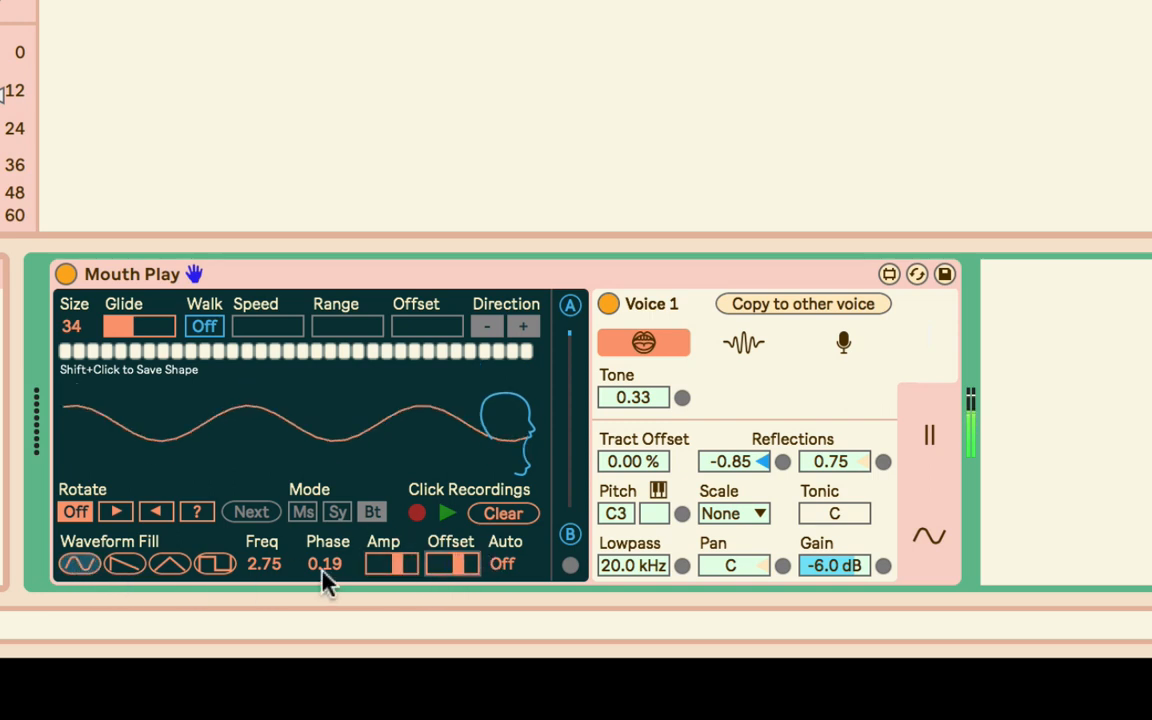
{"action": "left_click", "coordinate": [80, 563]}
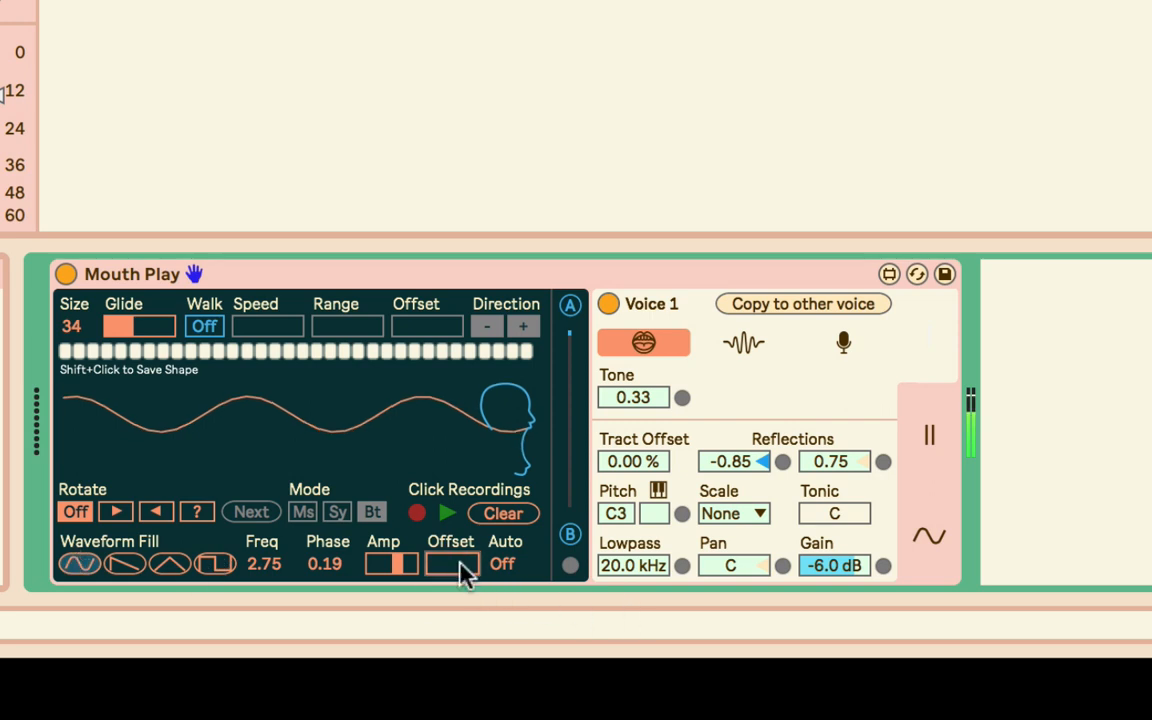
Step: Turn on the Waveform Fill's Auto refill at 1/6 and change its interval to 1/2
{"action": "left_click", "coordinate": [499, 564]}
{"action": "key", "text": "Up"}
{"action": "key", "text": "Up"}
{"action": "key", "text": "Up"}
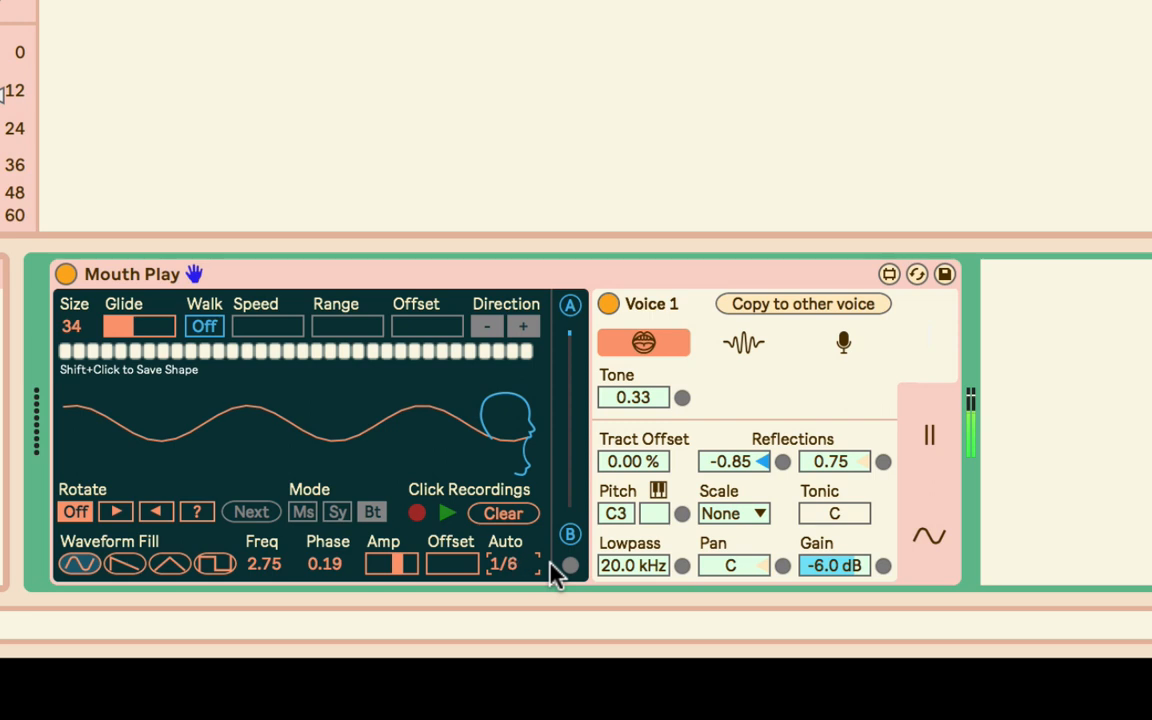
{"action": "key", "text": "Up"}
{"action": "key", "text": "Up"}
{"action": "key", "text": "Up"}
Step: Disturb the auto-filled curve by hand and with Walk turned on, and set the Auto refill to a sawtooth at 1b
{"action": "mouse_move", "coordinate": [243, 401]}
{"action": "left_mouse_down"}
{"action": "mouse_move", "coordinate": [324, 459]}
{"action": "mouse_move", "coordinate": [492, 430]}
{"action": "mouse_move", "coordinate": [113, 442]}
{"action": "left_mouse_up"}
{"action": "left_click", "coordinate": [218, 328]}
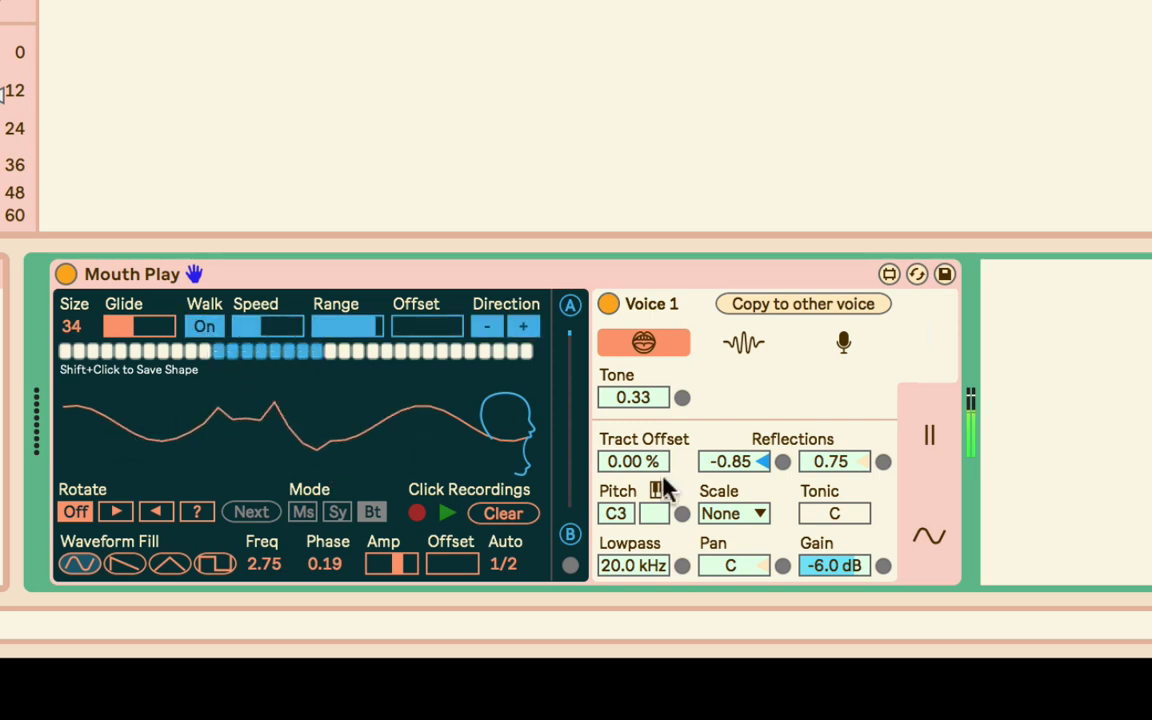
{"action": "mouse_move", "coordinate": [513, 562]}
{"action": "left_mouse_down"}
{"action": "mouse_move", "coordinate": [513, 552]}
{"action": "mouse_move", "coordinate": [512, 567]}
{"action": "left_mouse_up"}
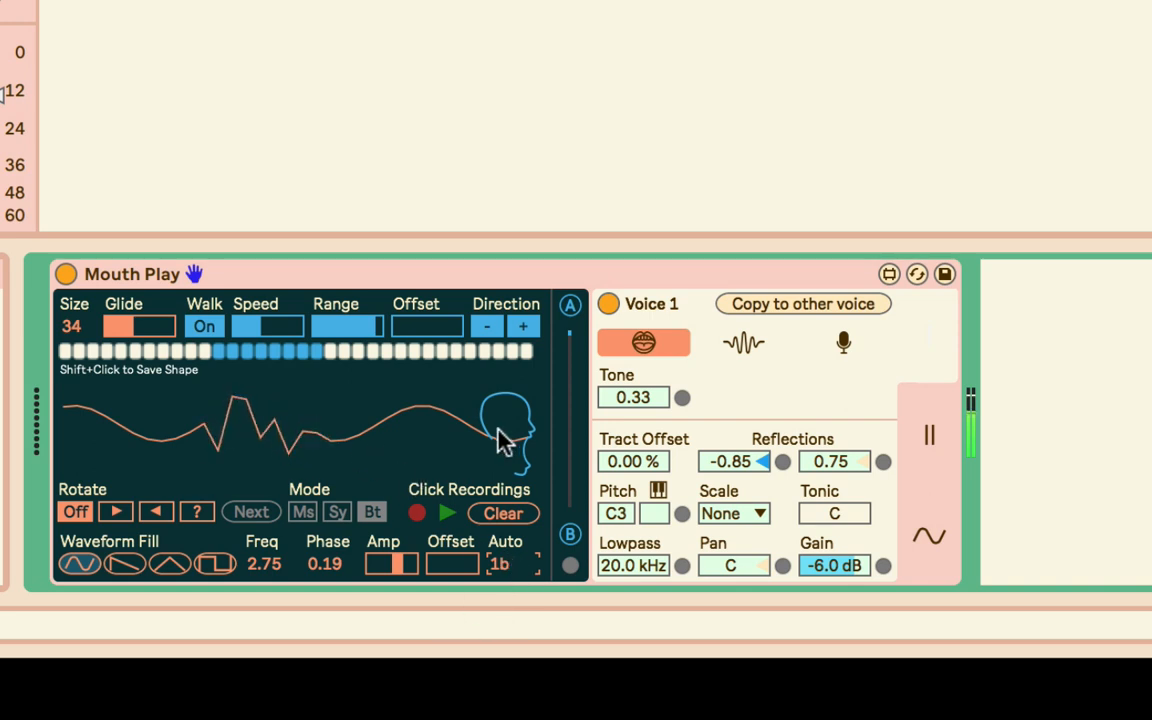
{"action": "left_click", "coordinate": [124, 566]}
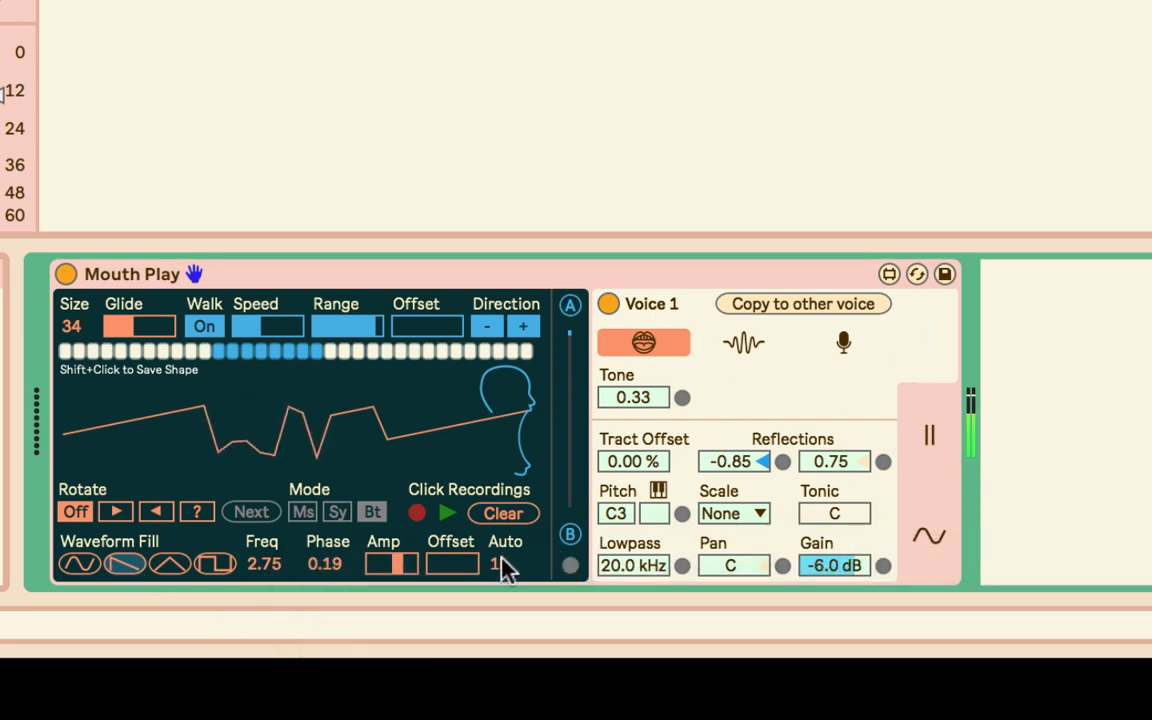
Step: Turn off both the Auto waveform refill and Walk
{"action": "left_click_drag", "start_coordinate": [503, 559], "coordinate": [503, 600]}
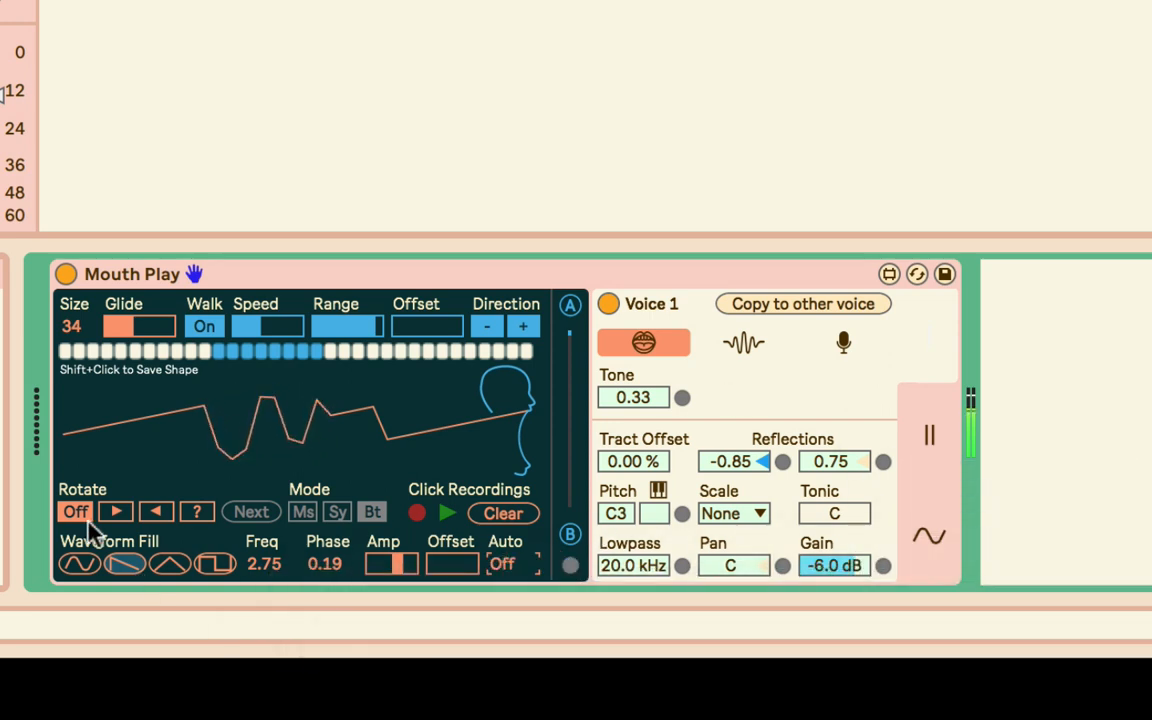
{"action": "left_click", "coordinate": [208, 327]}
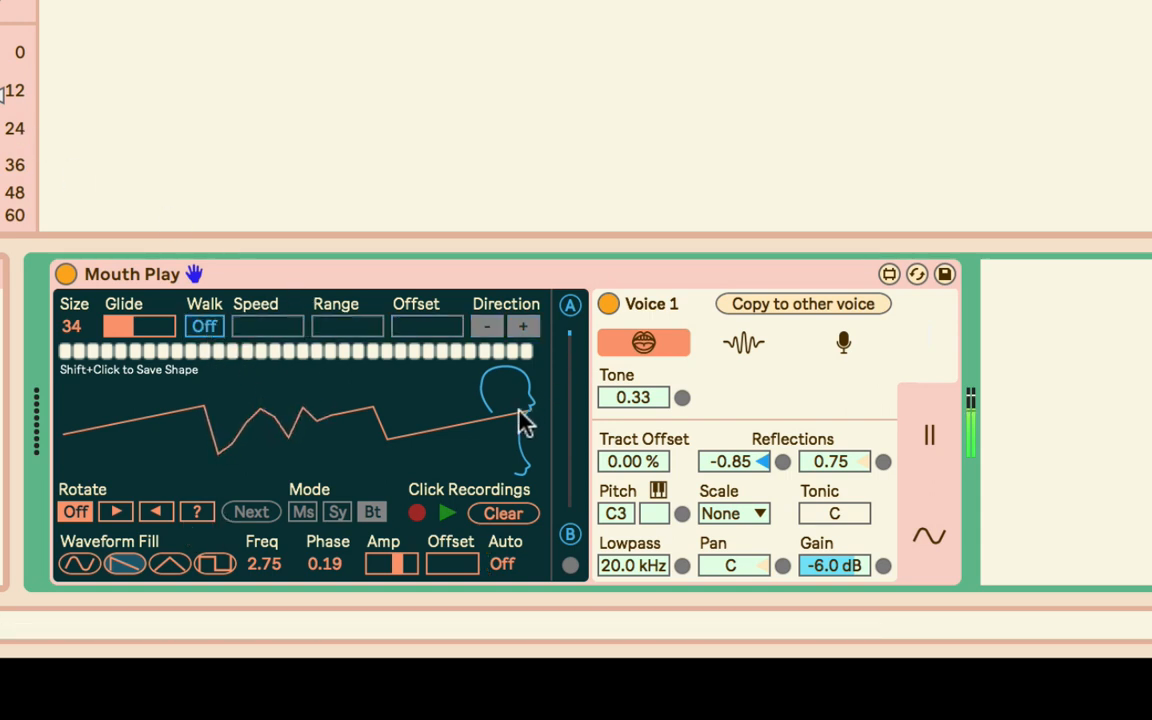
Step: Pull the curve's mouth end down to close the mouth and raise a peak just before it
{"action": "left_click_drag", "start_coordinate": [522, 411], "coordinate": [557, 595]}
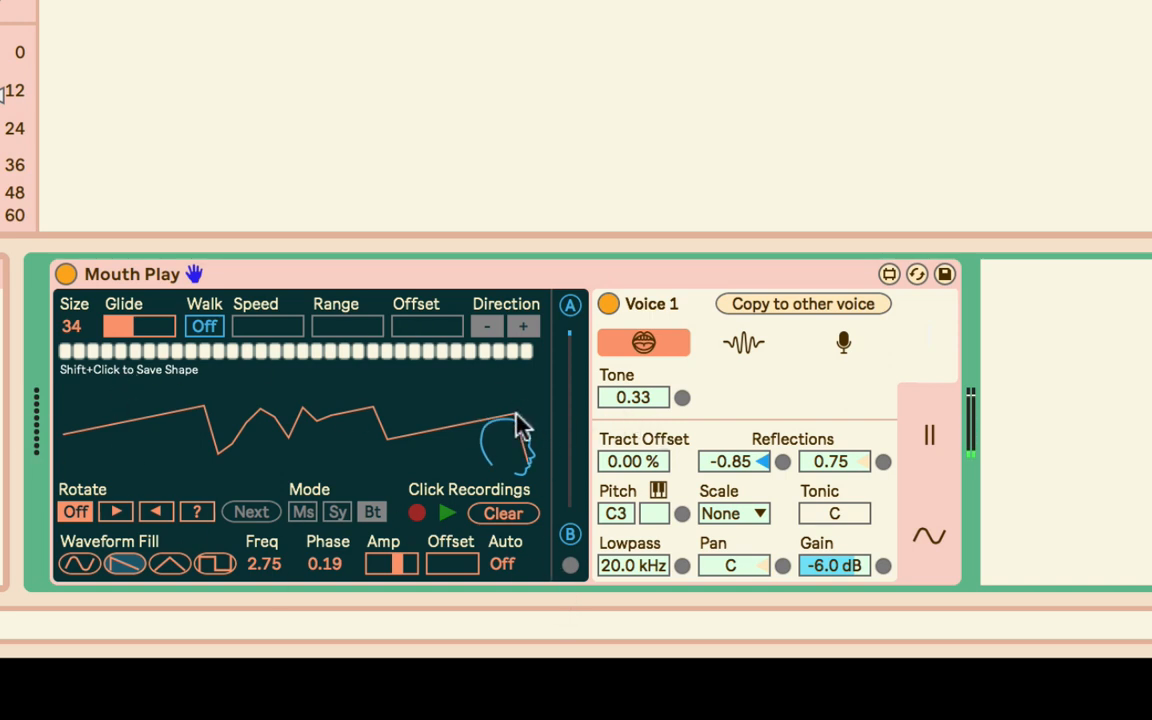
{"action": "mouse_move", "coordinate": [518, 425]}
{"action": "left_mouse_down"}
{"action": "mouse_move", "coordinate": [509, 406]}
{"action": "mouse_move", "coordinate": [565, 350]}
{"action": "left_mouse_up"}
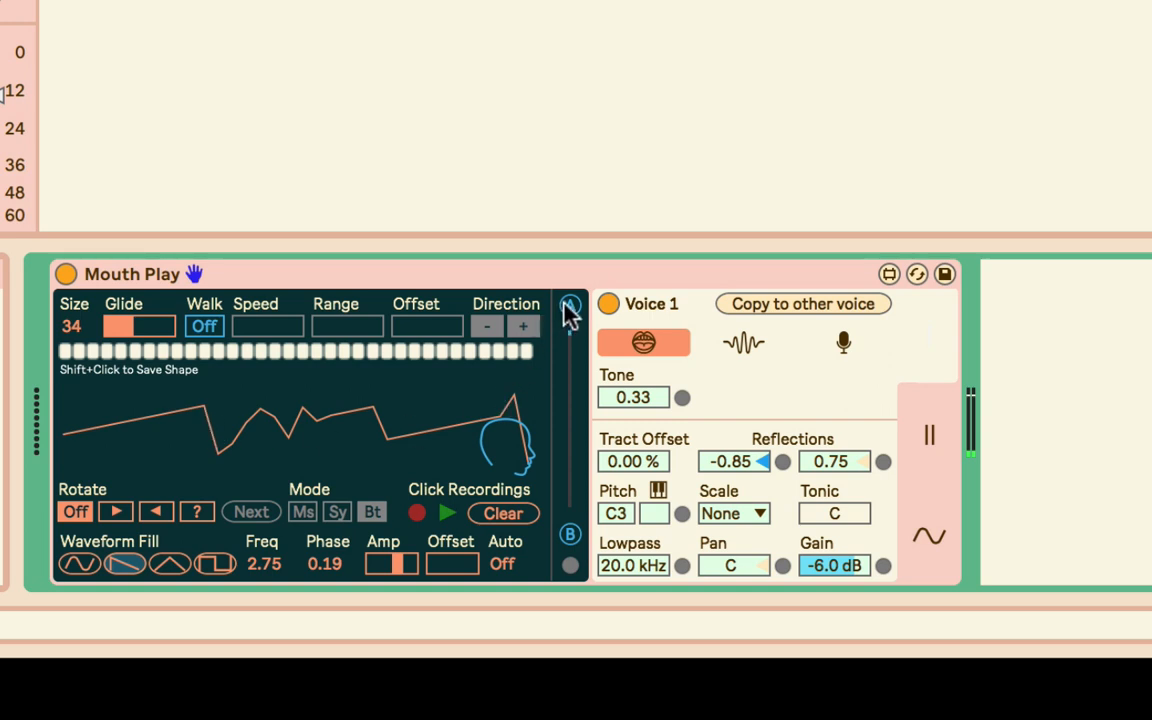
Step: Refill the curve with a sine at a slightly larger Amp and set the morph slider just under halfway from A to B
{"action": "left_click", "coordinate": [80, 564]}
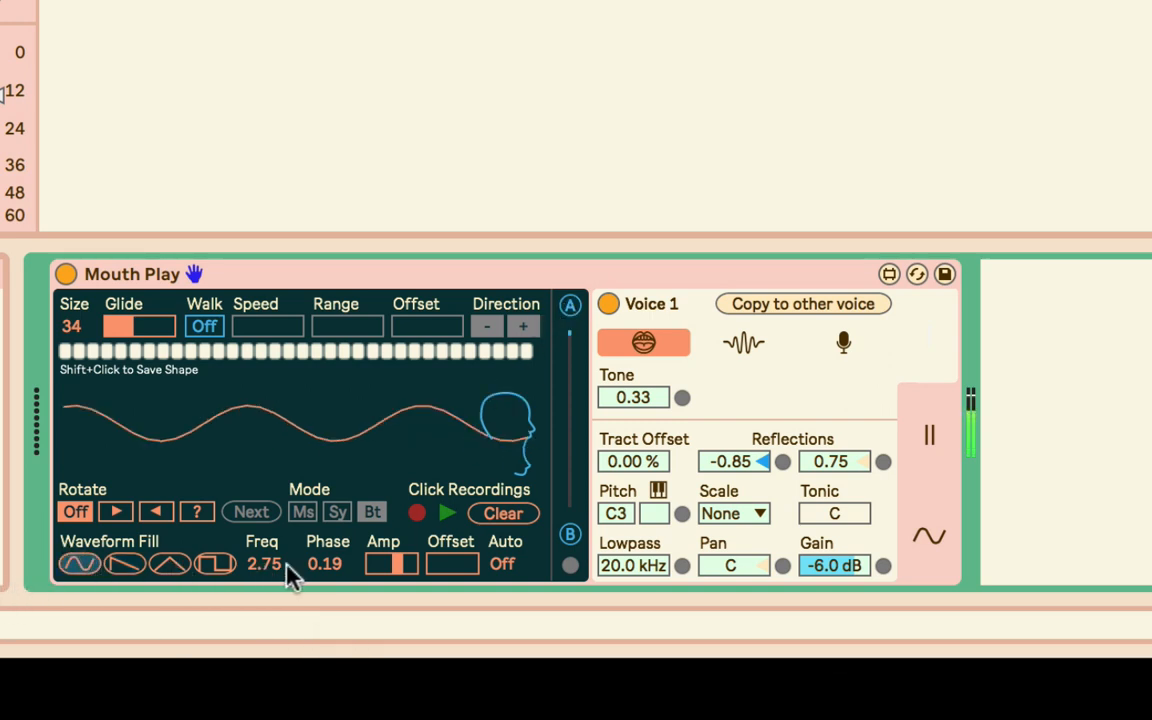
{"action": "left_click", "coordinate": [76, 563]}
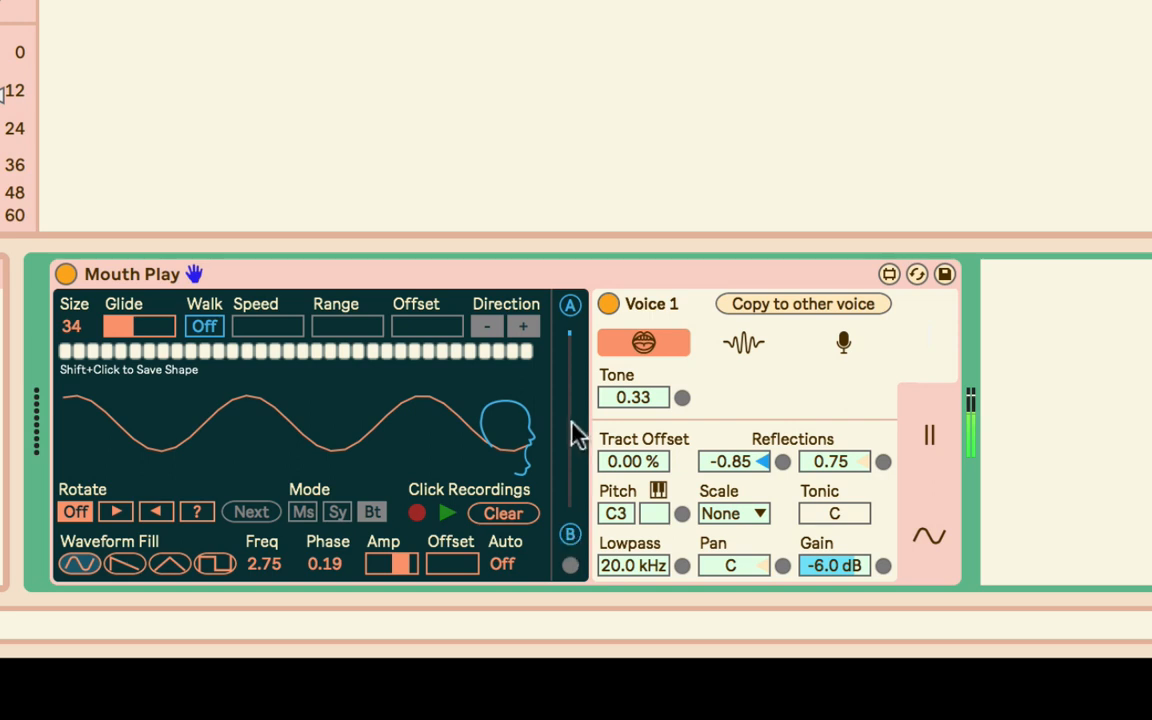
{"action": "left_click_drag", "start_coordinate": [571, 337], "coordinate": [570, 406]}
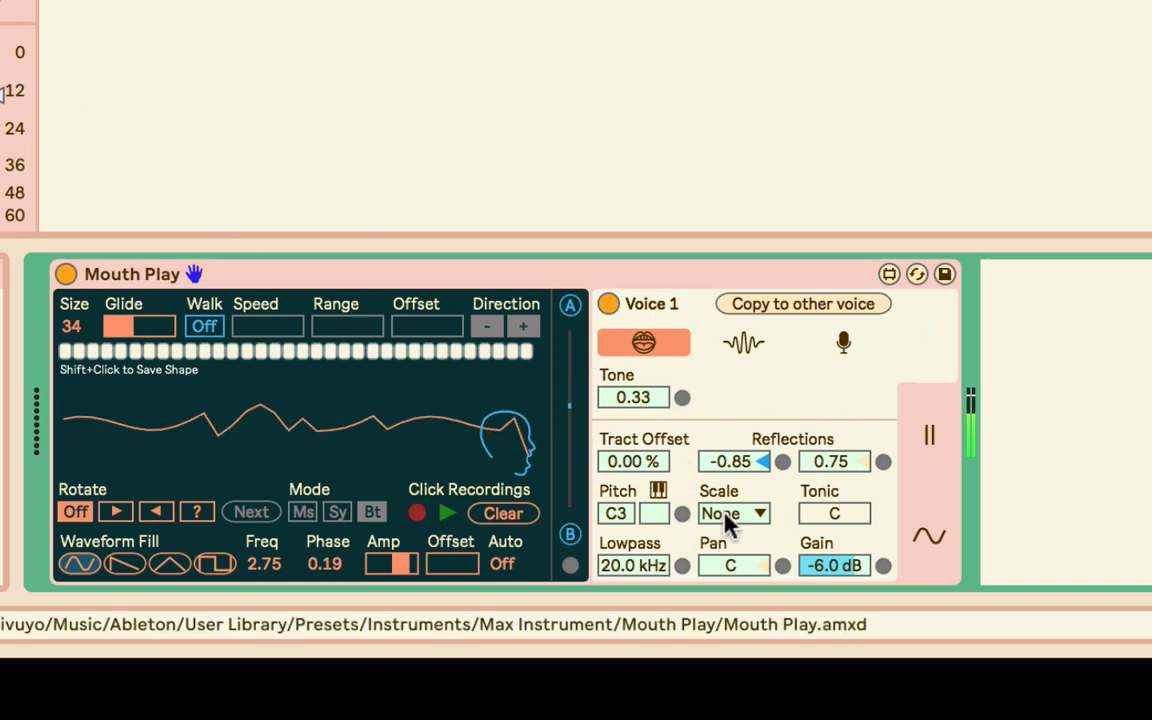
Step: Set the Shape Morph modulation from LFO 1 to 0.88 and the morph slider to slightly past halfway between A and B
{"action": "left_click", "coordinate": [570, 566]}
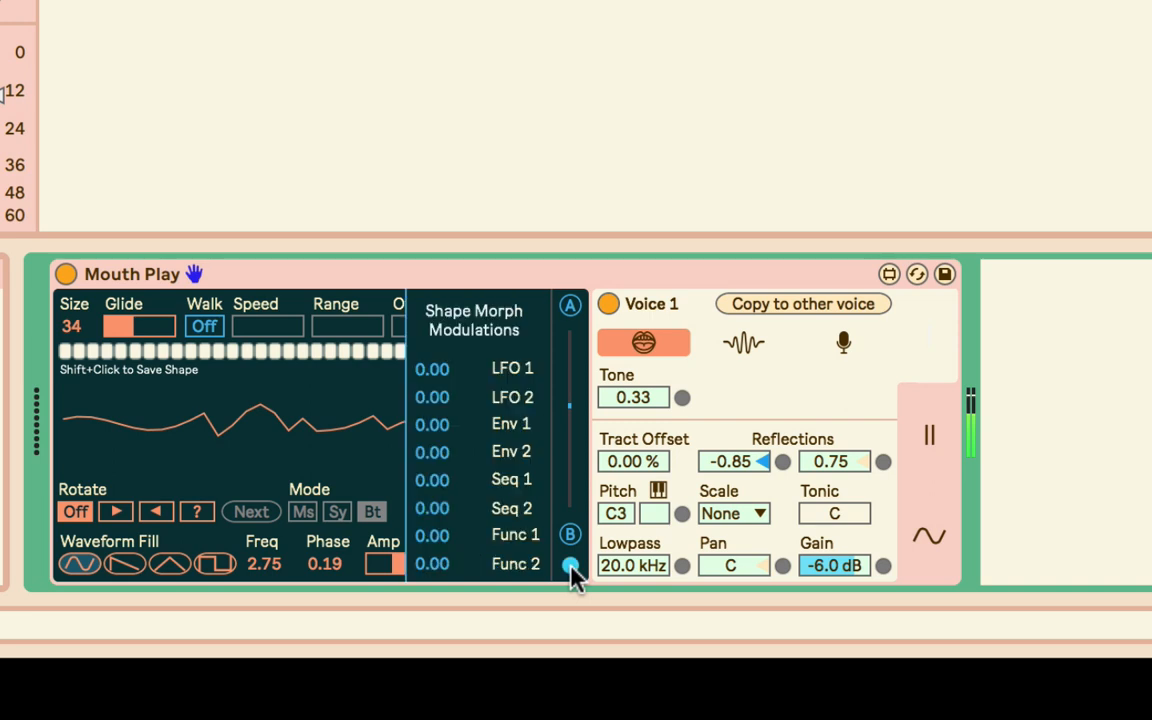
{"action": "left_click", "coordinate": [570, 566]}
{"action": "left_click", "coordinate": [570, 566]}
{"action": "left_click", "coordinate": [570, 566]}
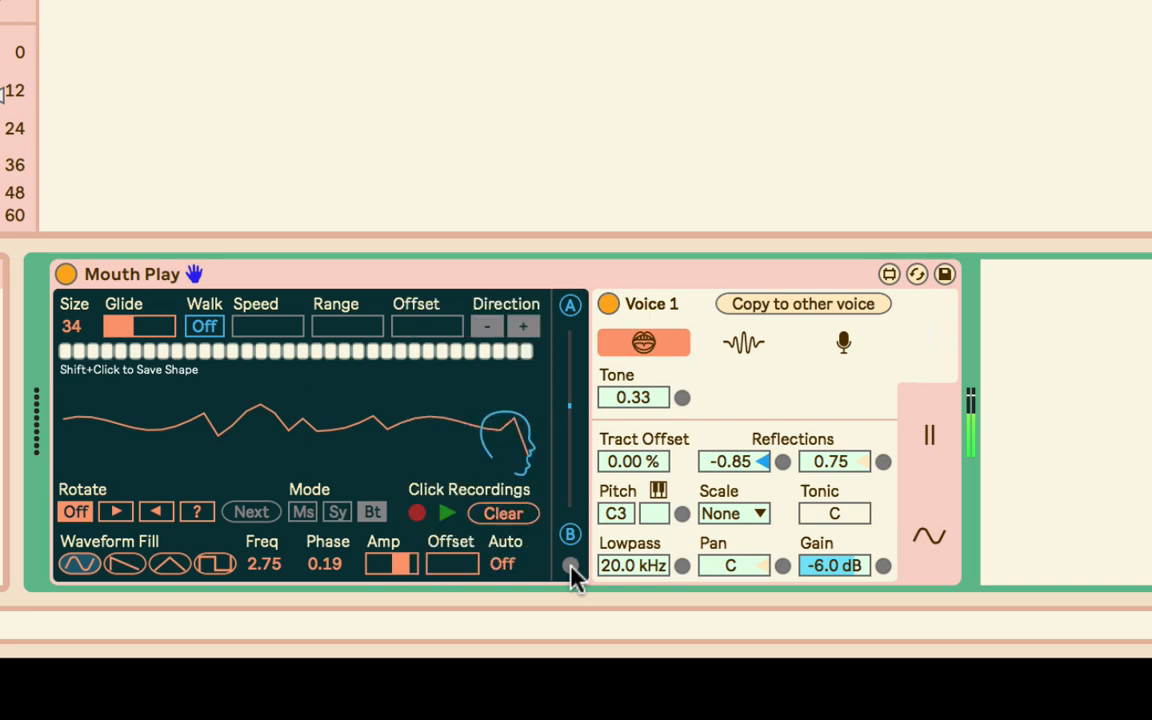
{"action": "left_click", "coordinate": [570, 566]}
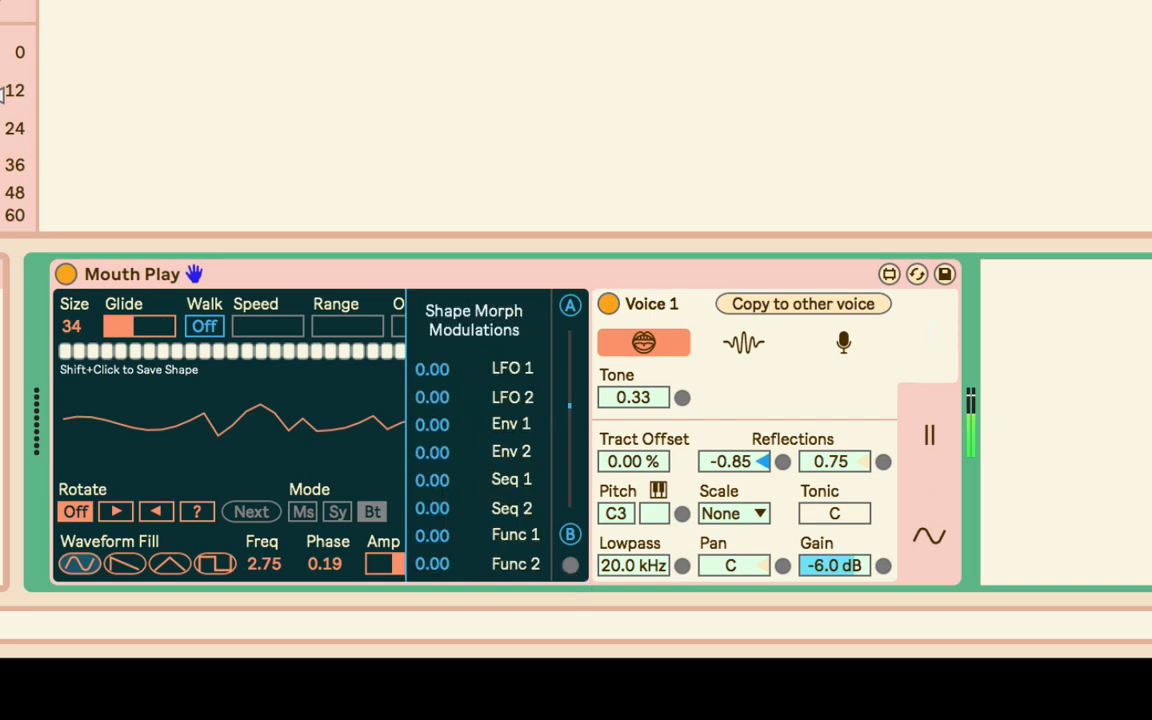
{"action": "left_click_drag", "start_coordinate": [450, 370], "coordinate": [450, 293]}
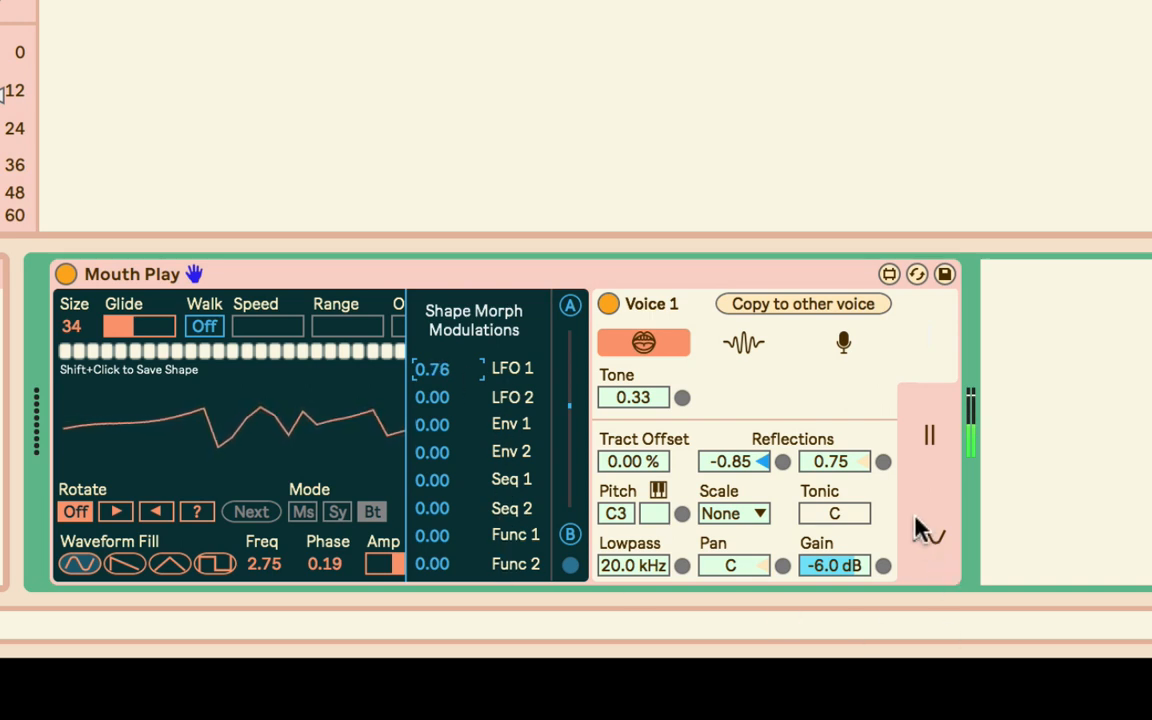
{"action": "mouse_move", "coordinate": [432, 368]}
{"action": "left_mouse_down"}
{"action": "mouse_move", "coordinate": [432, 348]}
{"action": "mouse_move", "coordinate": [432, 384]}
{"action": "mouse_move", "coordinate": [442, 365]}
{"action": "left_mouse_up"}
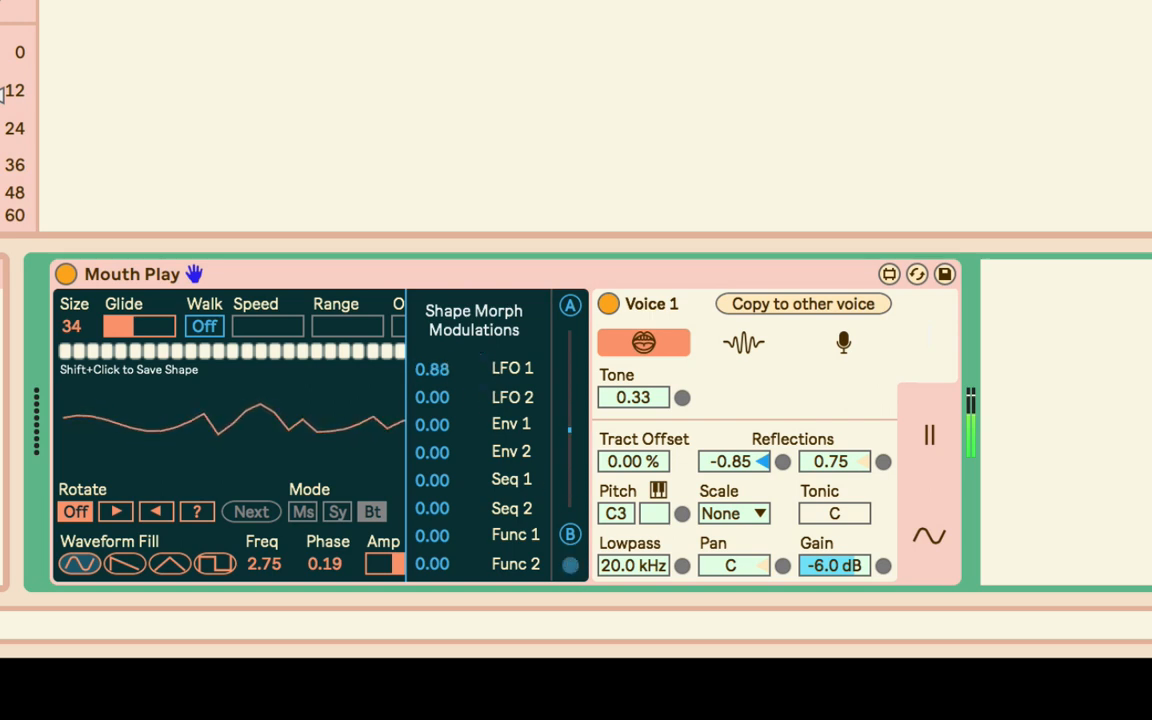
{"action": "left_click", "coordinate": [570, 535]}
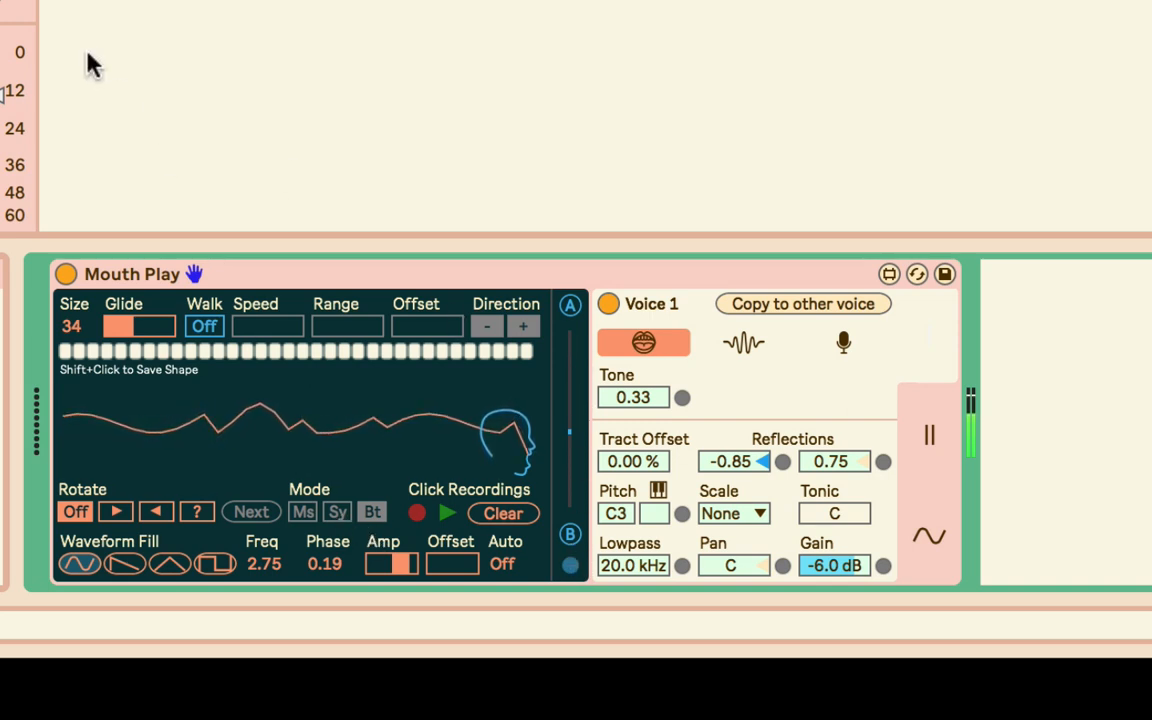
Step: Lower the track volume to about -22 and remove the LFO 1 modulation from the shape morph
{"action": "left_click_drag", "start_coordinate": [2, 95], "coordinate": [2, 122]}
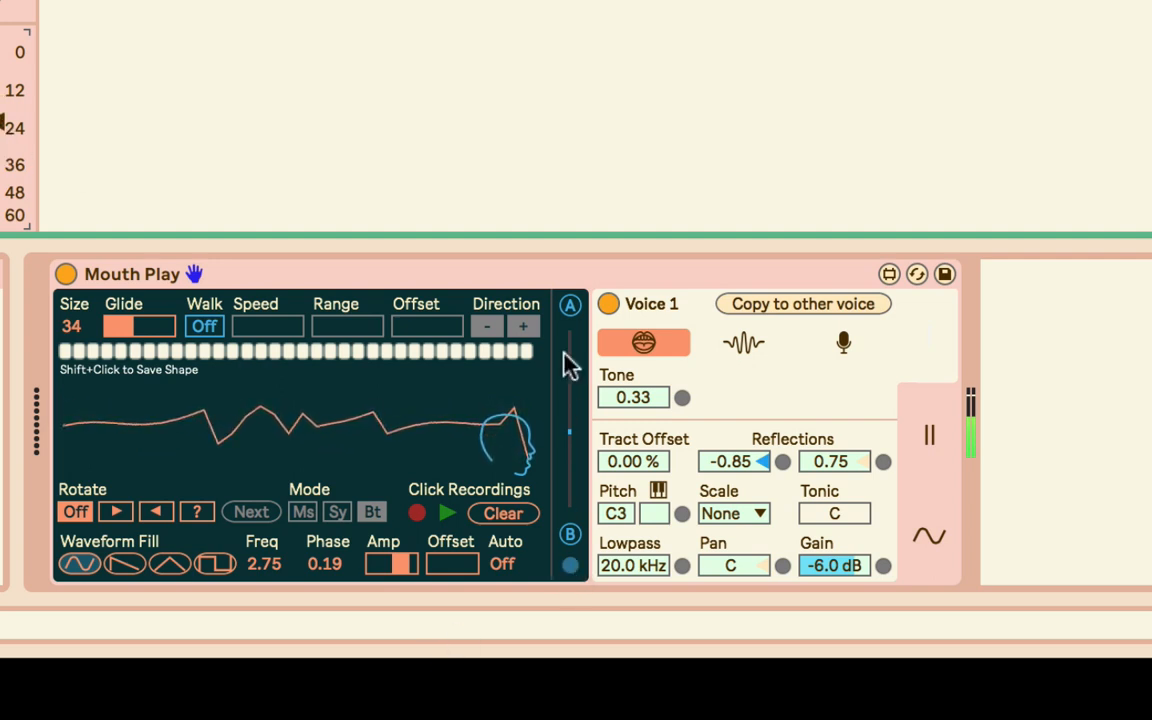
{"action": "left_click", "coordinate": [570, 566]}
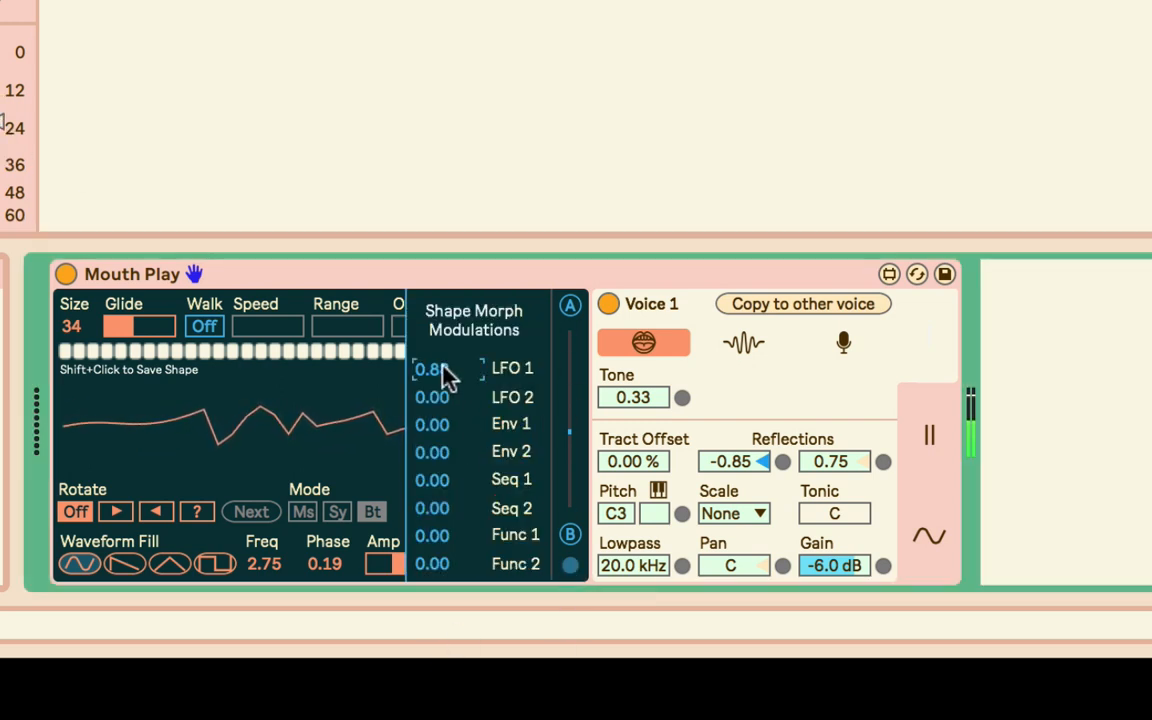
{"action": "left_click", "coordinate": [570, 566]}
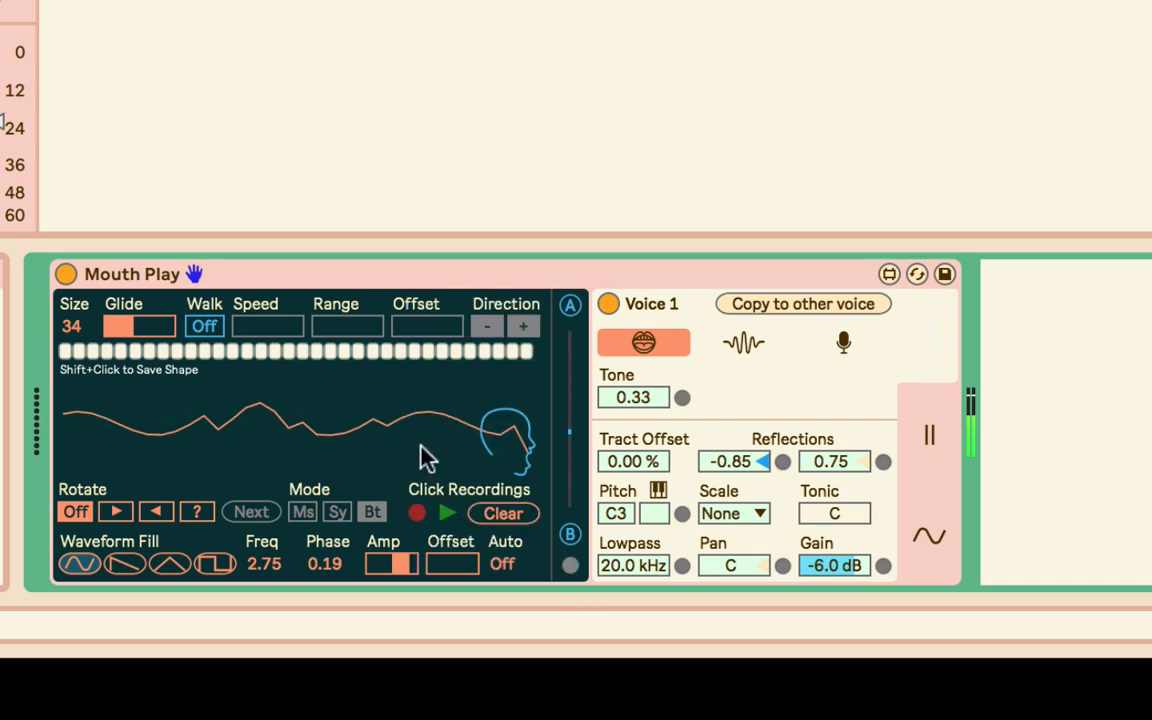
Step: Redraw the mouth curve by hand as an irregular wave with a dip in the middle followed by a high peak
{"action": "mouse_move", "coordinate": [118, 445]}
{"action": "left_mouse_down"}
{"action": "mouse_move", "coordinate": [370, 411]}
{"action": "mouse_move", "coordinate": [527, 413]}
{"action": "mouse_move", "coordinate": [462, 395]}
{"action": "mouse_move", "coordinate": [406, 429]}
{"action": "mouse_move", "coordinate": [337, 375]}
{"action": "mouse_move", "coordinate": [340, 412]}
{"action": "left_mouse_up"}
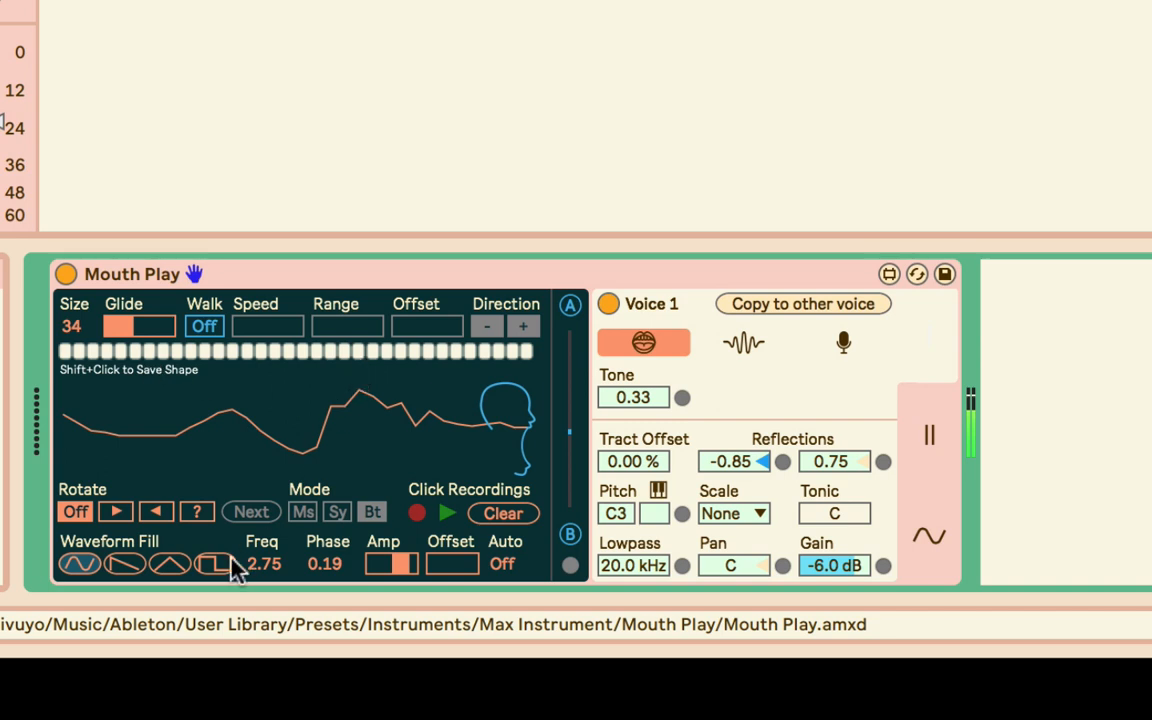
Step: Fill the curve in turn with the sine, sawtooth and triangle waveforms, ending on the sawtooth
{"action": "left_click", "coordinate": [88, 575]}
{"action": "left_click", "coordinate": [159, 577]}
{"action": "left_click", "coordinate": [132, 576]}
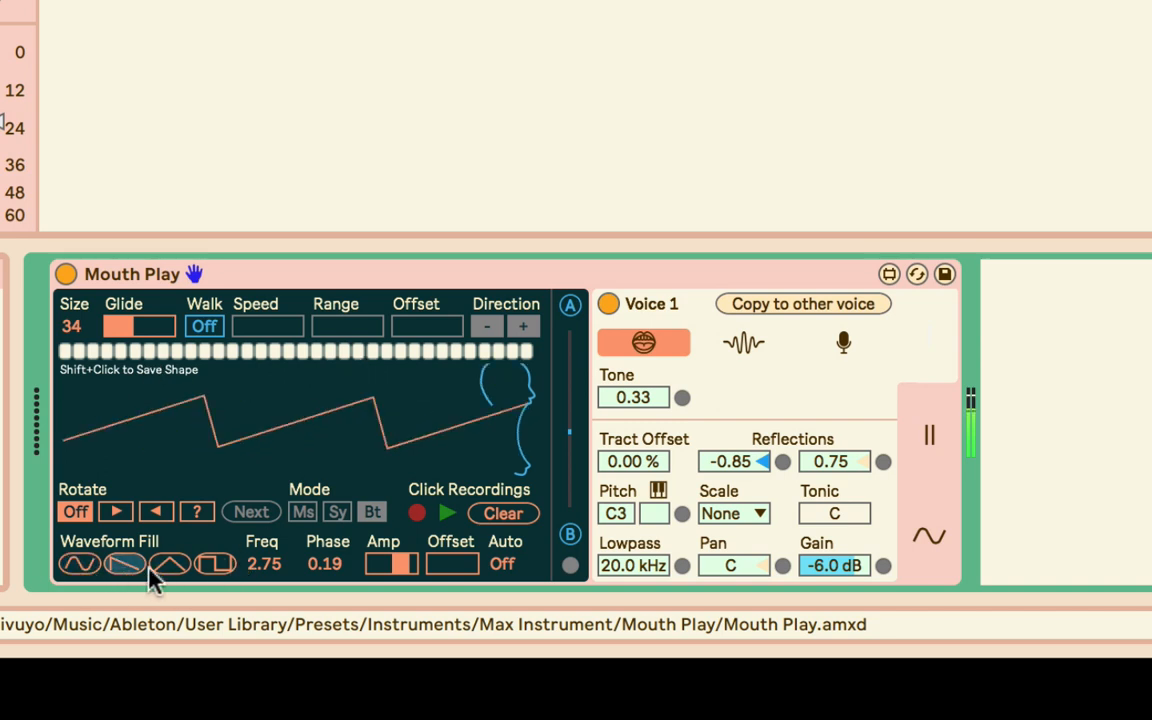
{"action": "left_click", "coordinate": [168, 575]}
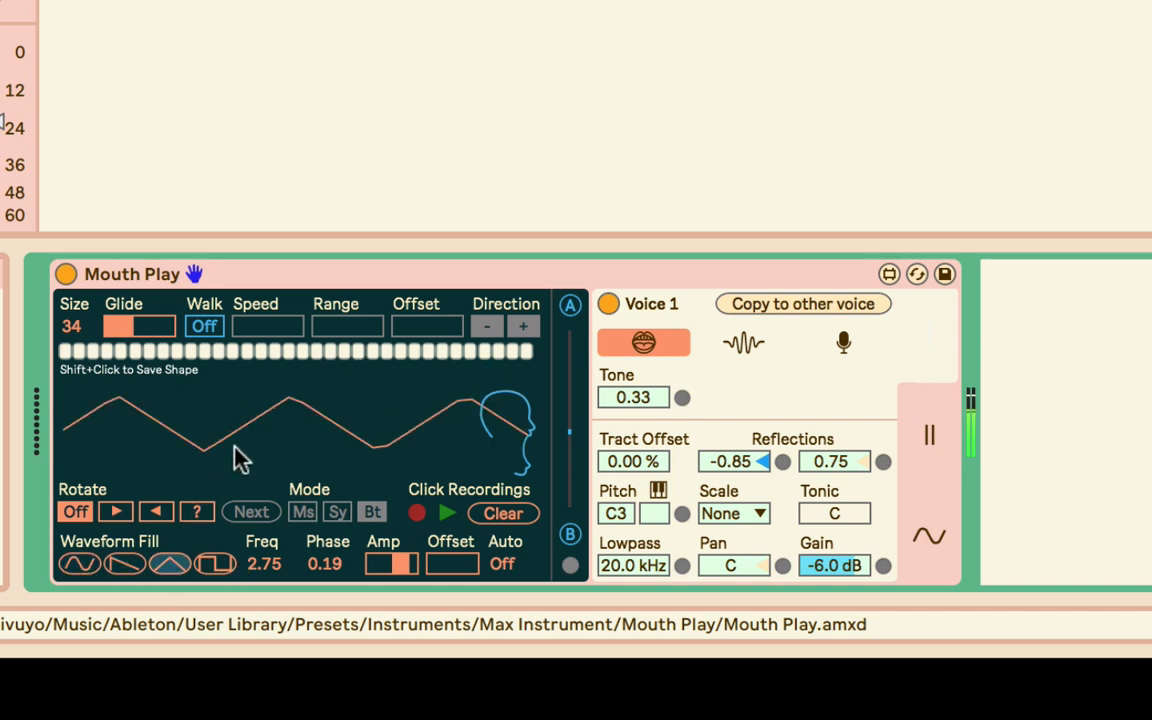
{"action": "left_click", "coordinate": [124, 566]}
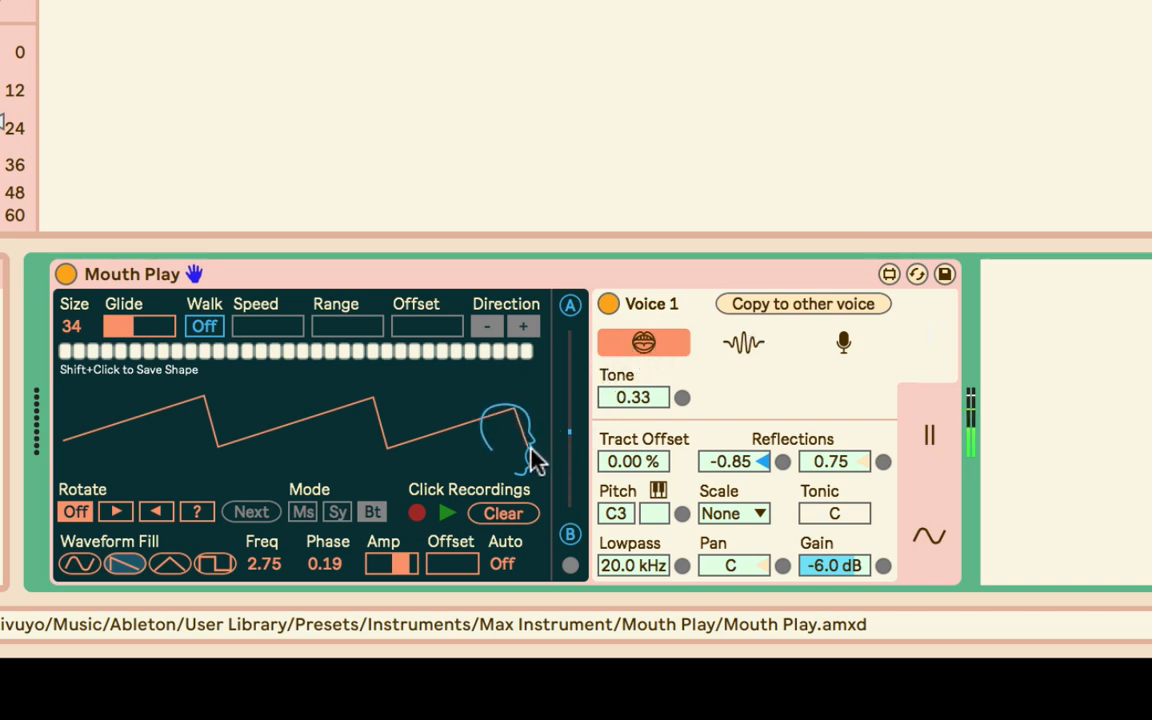
Step: Raise the track volume to about -9 and reduce the curve's Size to 17 points
{"action": "left_click", "coordinate": [4, 79]}
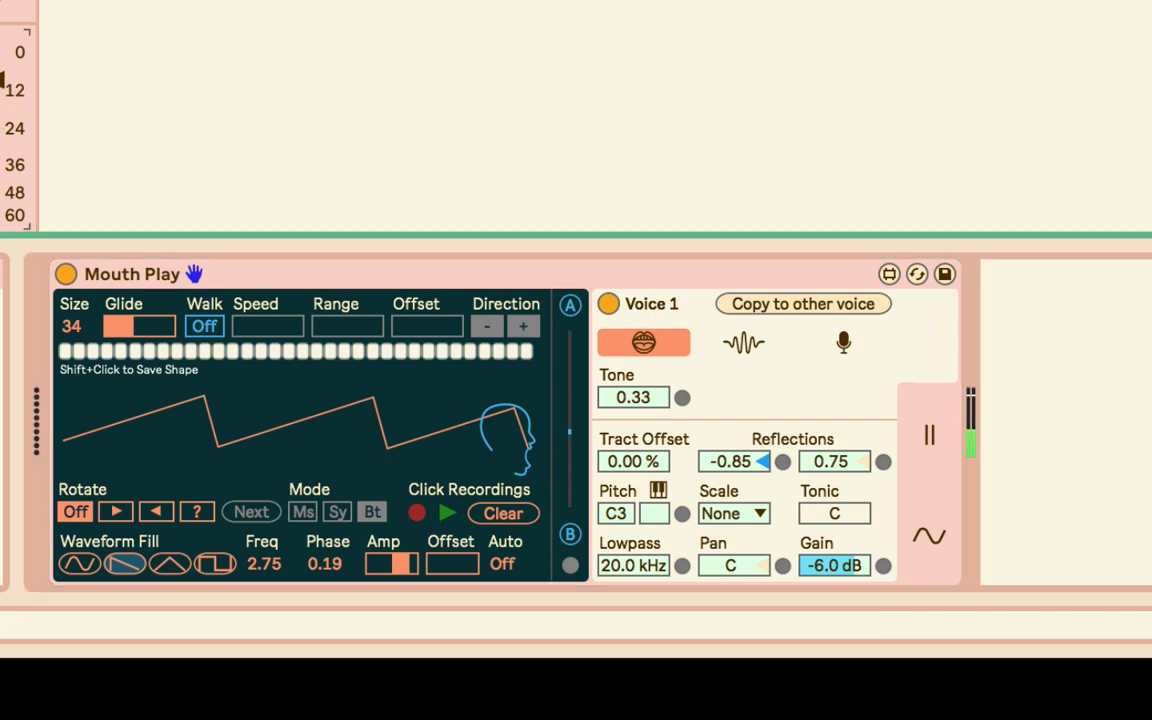
{"action": "left_click", "coordinate": [548, 463]}
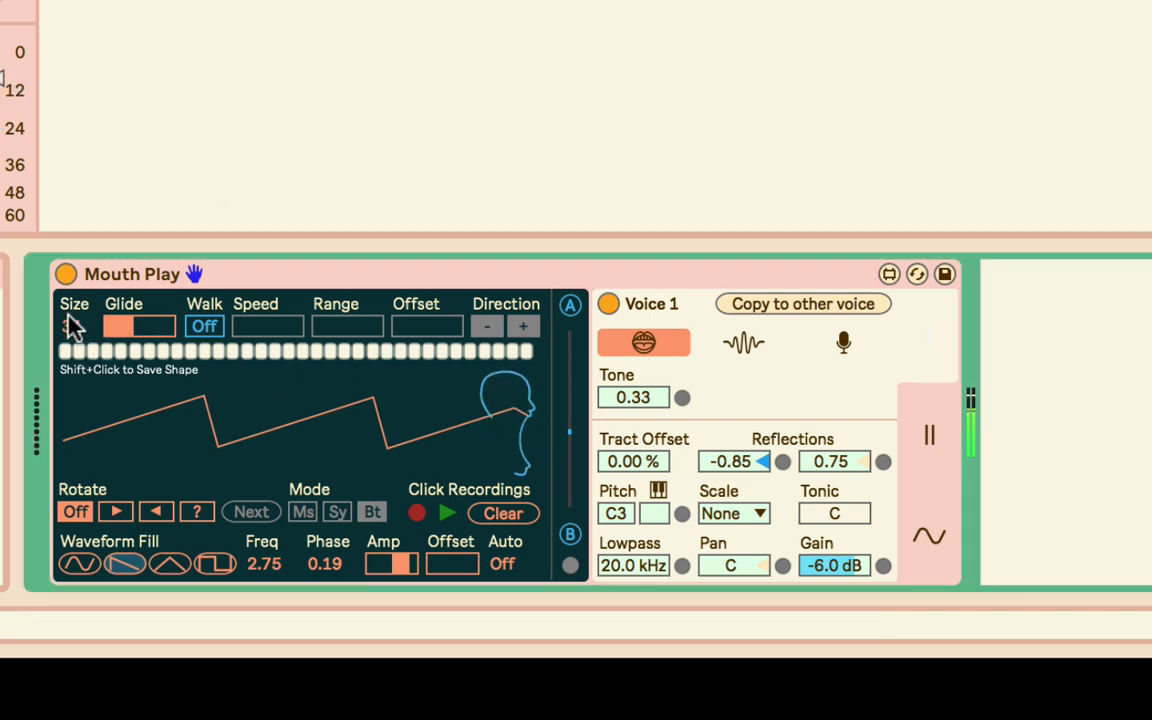
{"action": "left_click_drag", "start_coordinate": [67, 317], "coordinate": [68, 354]}
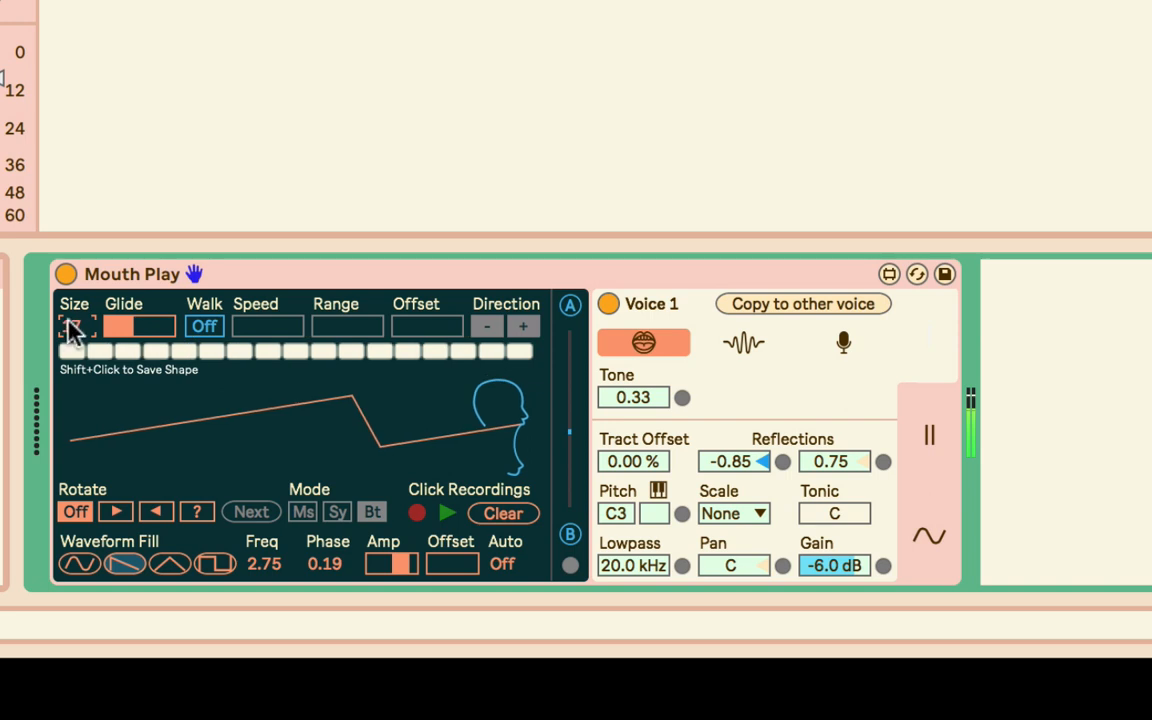
Step: Move the mouth end of the curve up and down and try a different Tone for Voice 1
{"action": "mouse_move", "coordinate": [509, 442]}
{"action": "left_mouse_down"}
{"action": "mouse_move", "coordinate": [515, 531]}
{"action": "mouse_move", "coordinate": [508, 390]}
{"action": "mouse_move", "coordinate": [514, 446]}
{"action": "mouse_move", "coordinate": [511, 414]}
{"action": "left_mouse_up"}
{"action": "left_click_drag", "start_coordinate": [666, 395], "coordinate": [666, 348]}
{"action": "left_click_drag", "start_coordinate": [523, 409], "coordinate": [522, 447]}
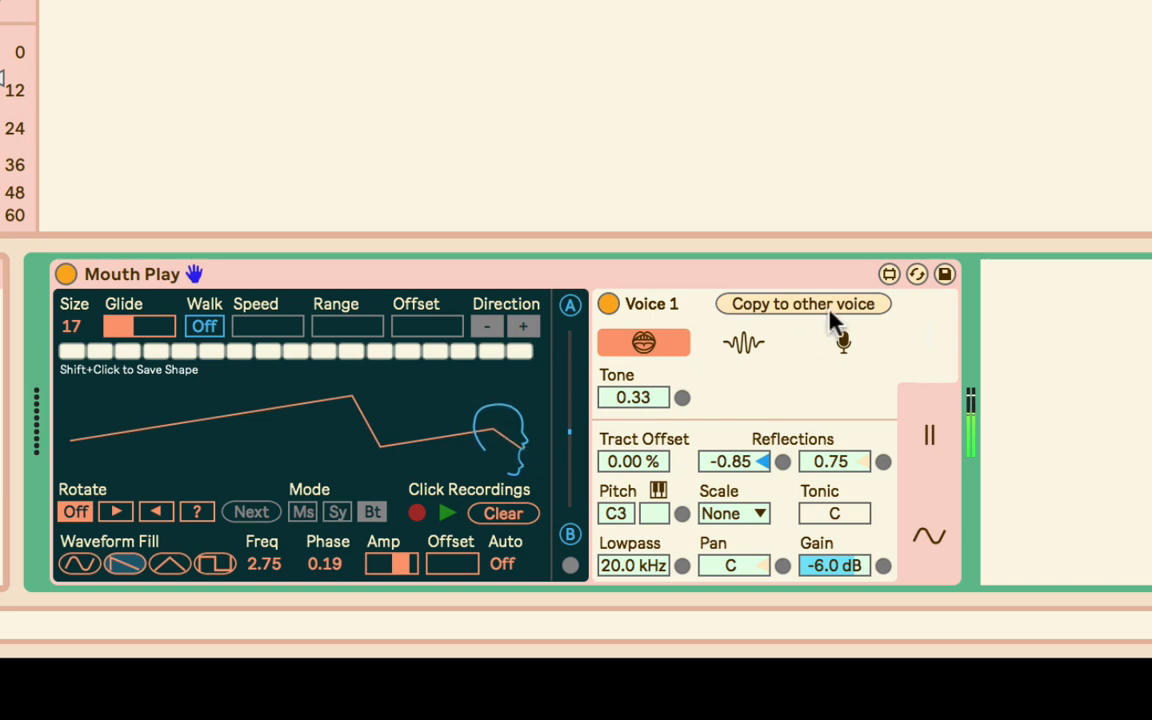
Step: Switch Voice 1 to the oscillator source with FM 934 Hz and FM Ratio 0.73 : 1, and lower the track volume to about -17
{"action": "left_click", "coordinate": [741, 340]}
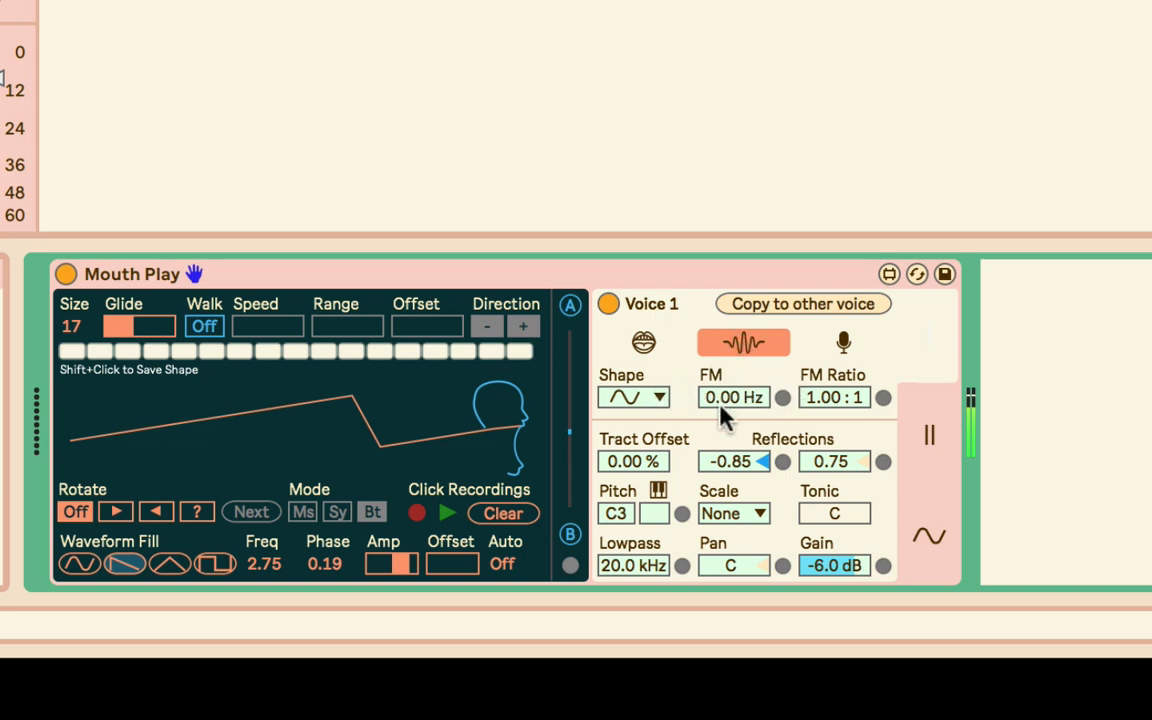
{"action": "left_click_drag", "start_coordinate": [733, 397], "coordinate": [733, 345]}
{"action": "left_click_drag", "start_coordinate": [833, 397], "coordinate": [833, 414]}
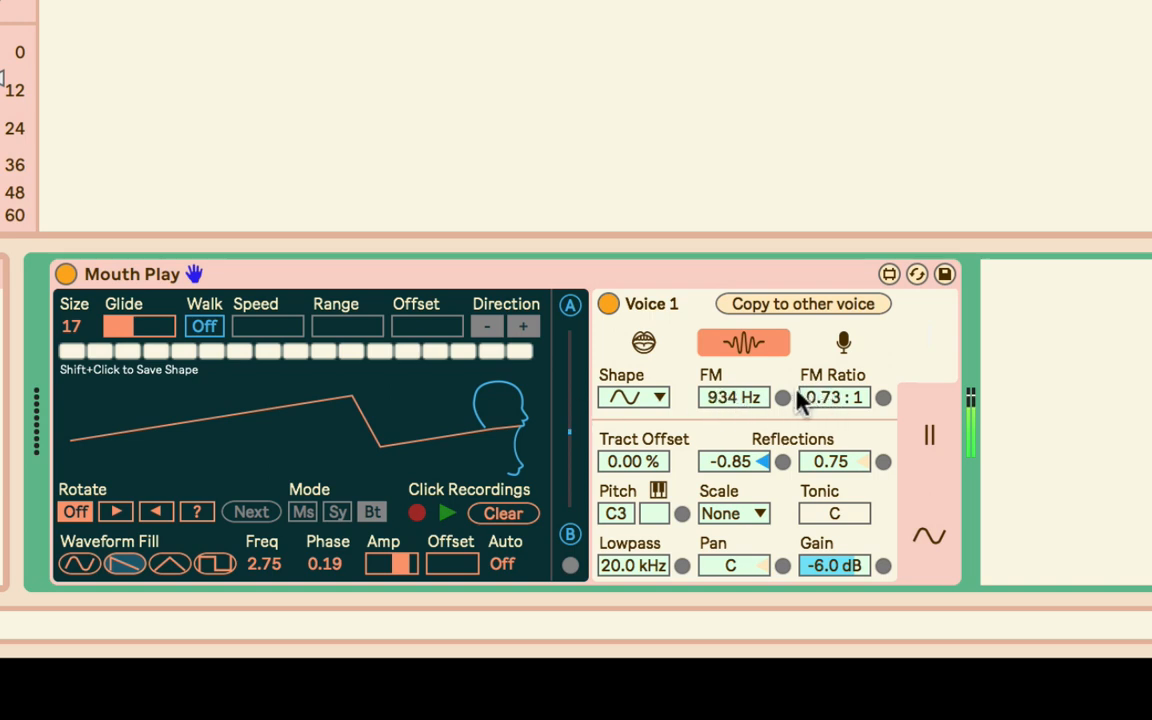
{"action": "left_click", "coordinate": [5, 140]}
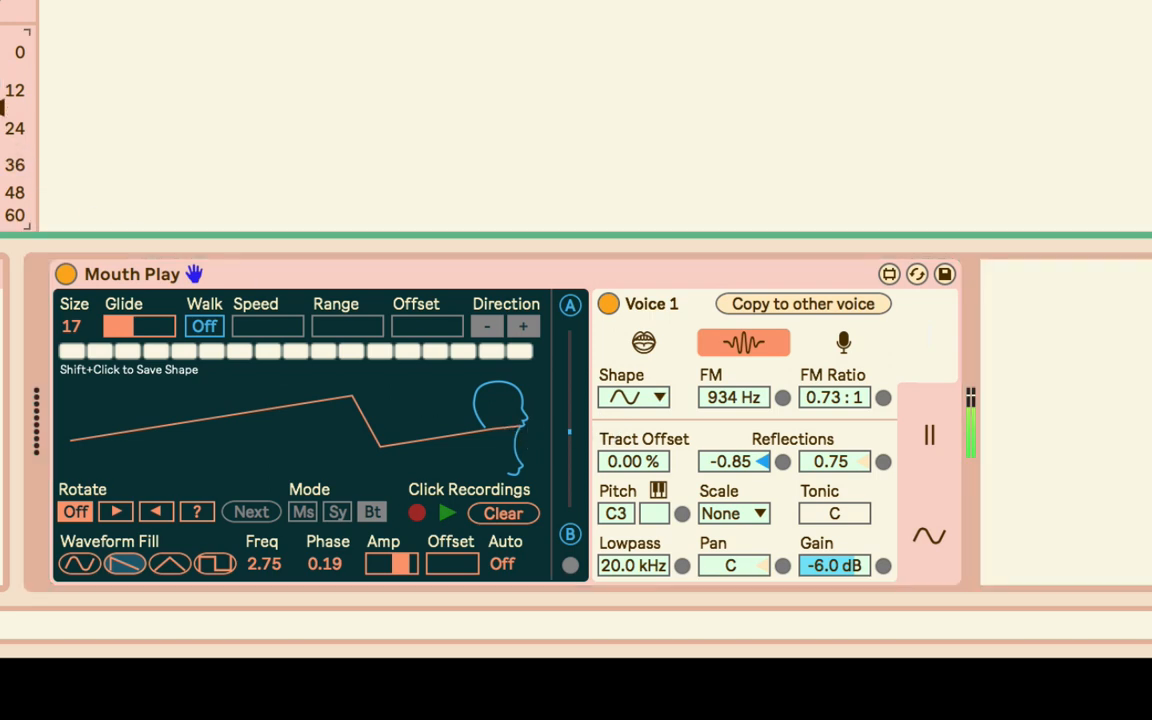
{"action": "left_click", "coordinate": [617, 530]}
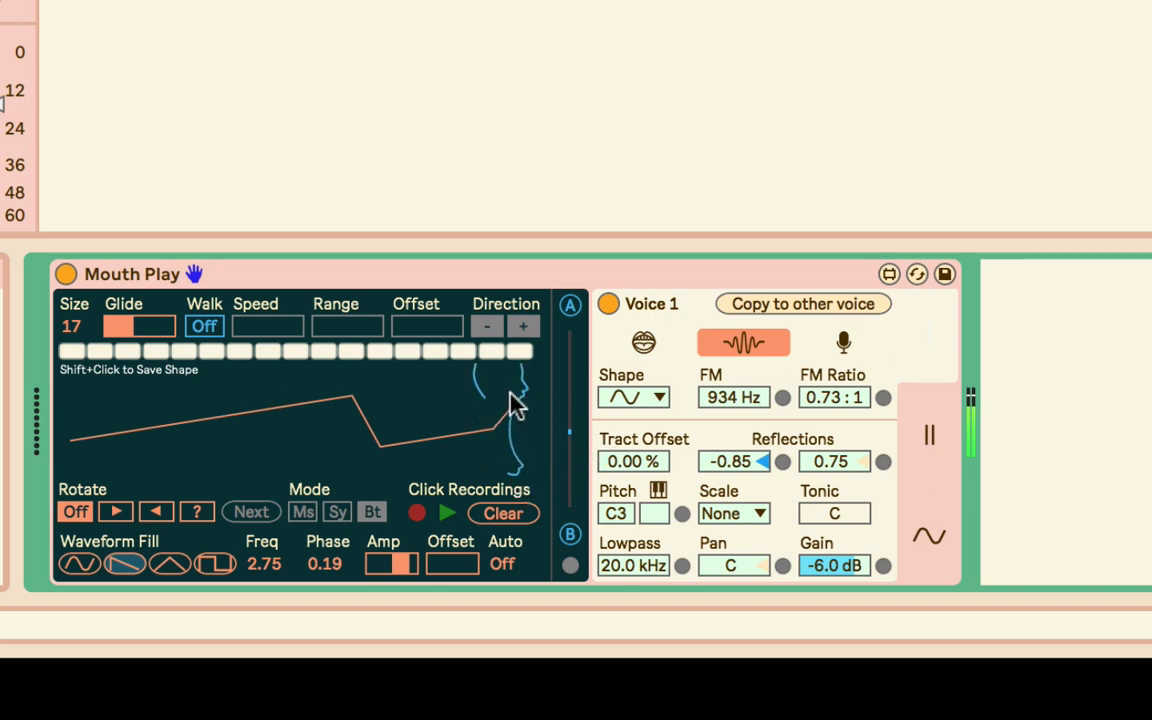
Step: Refill the curve with a sine and redraw its second half with a sharp peak, with the track volume at about -11
{"action": "left_click", "coordinate": [80, 564]}
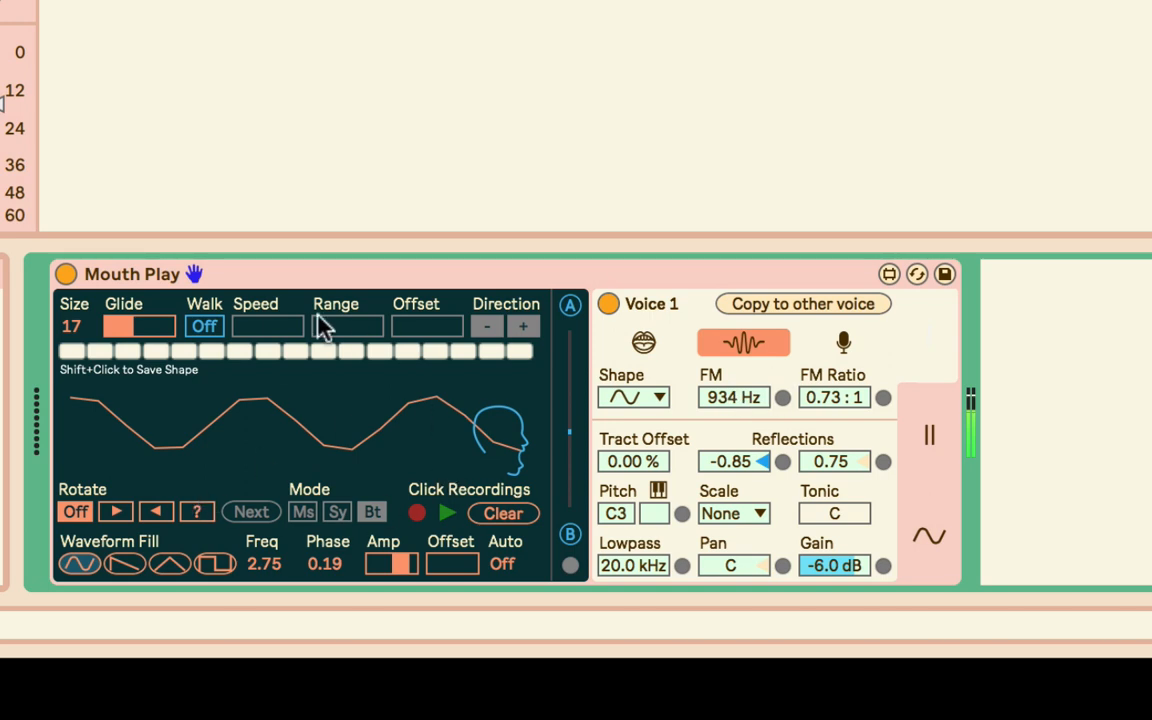
{"action": "left_click_drag", "start_coordinate": [2, 103], "coordinate": [2, 88]}
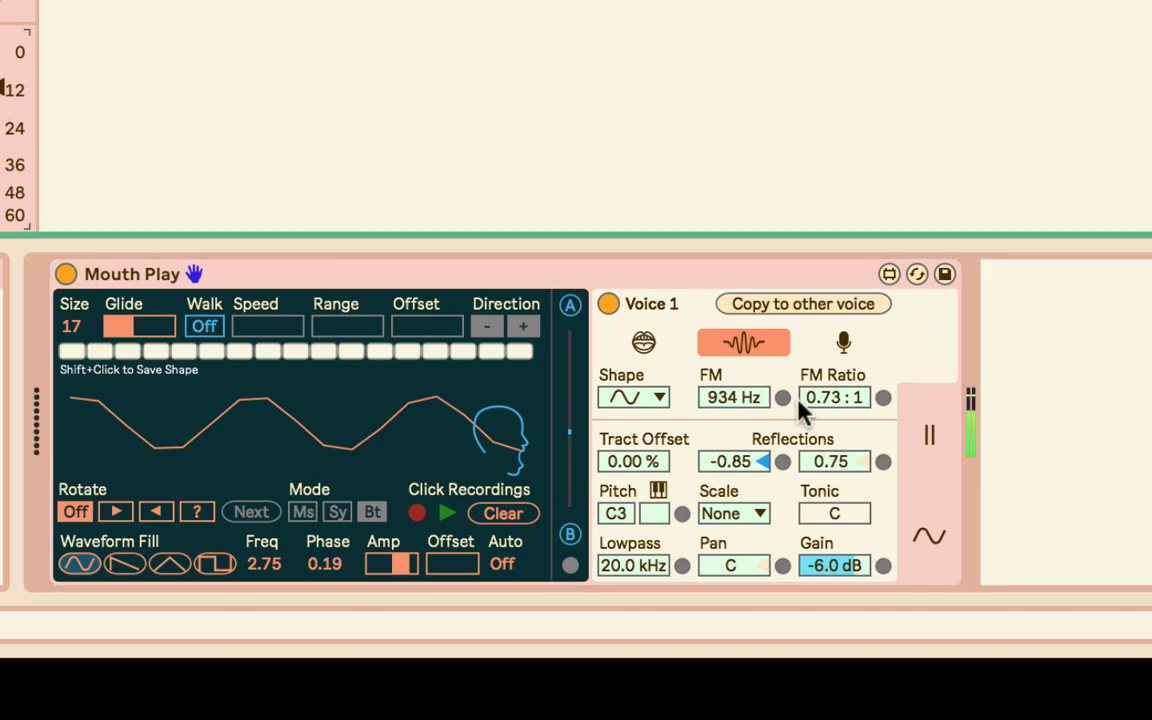
{"action": "mouse_move", "coordinate": [362, 462]}
{"action": "left_mouse_down"}
{"action": "mouse_move", "coordinate": [334, 435]}
{"action": "mouse_move", "coordinate": [404, 393]}
{"action": "mouse_move", "coordinate": [465, 445]}
{"action": "mouse_move", "coordinate": [522, 400]}
{"action": "mouse_move", "coordinate": [525, 438]}
{"action": "mouse_move", "coordinate": [526, 413]}
{"action": "left_mouse_up"}
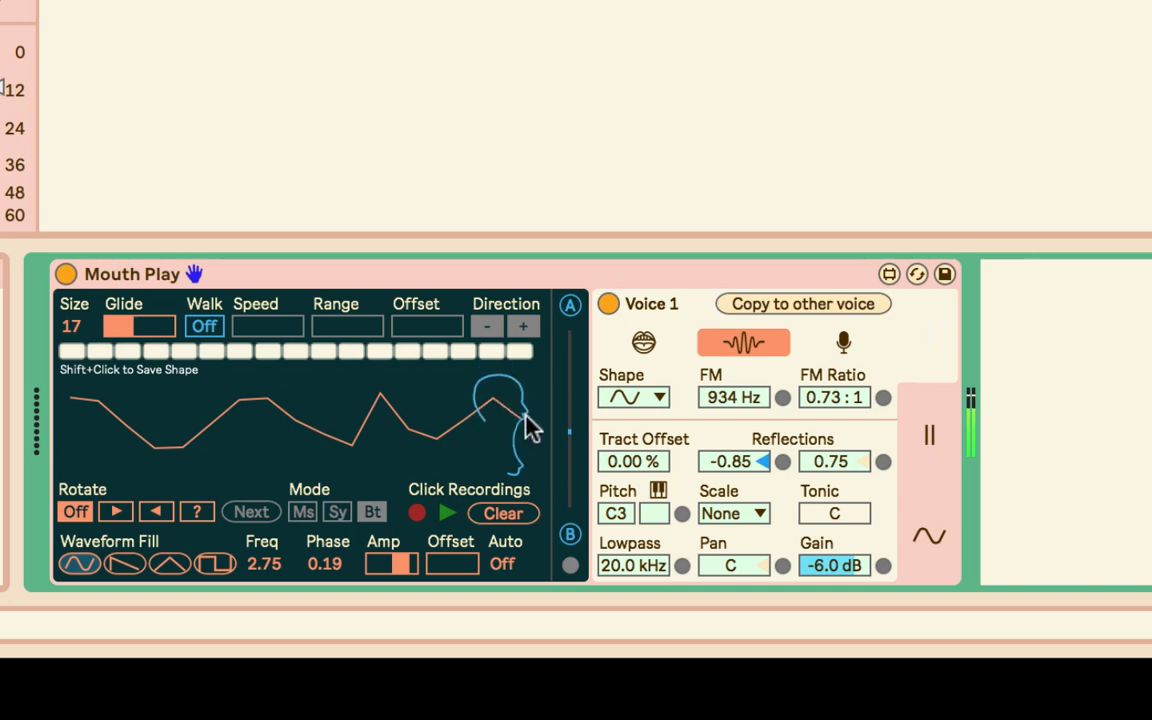
Step: Rotate the curve forward in Ms mode with Glide raised to about three quarters, and stop the rotation
{"action": "left_click", "coordinate": [126, 508]}
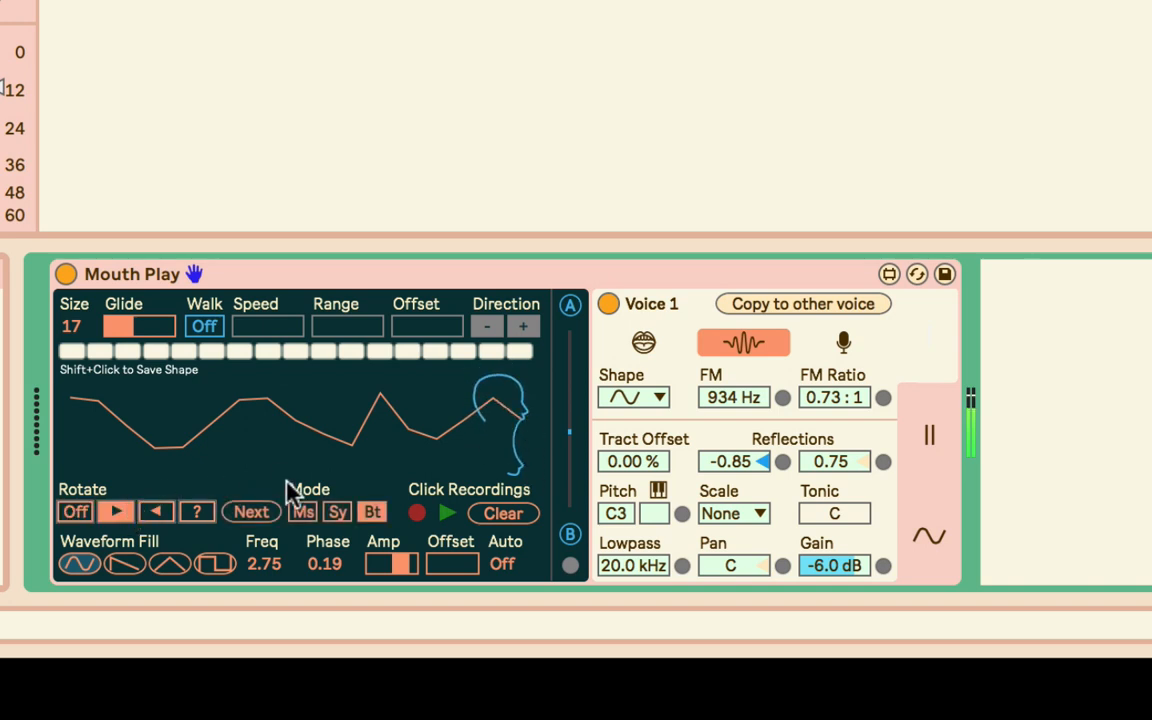
{"action": "left_click", "coordinate": [304, 514]}
{"action": "left_click_drag", "start_coordinate": [165, 314], "coordinate": [188, 314]}
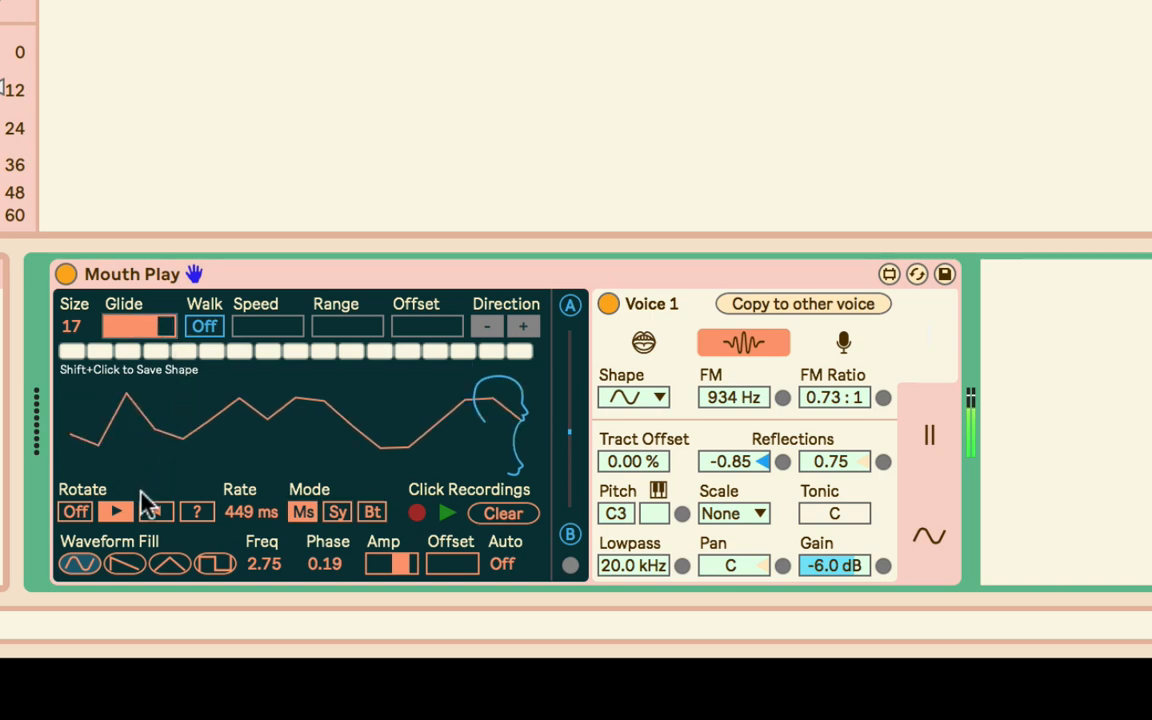
{"action": "left_click", "coordinate": [78, 511]}
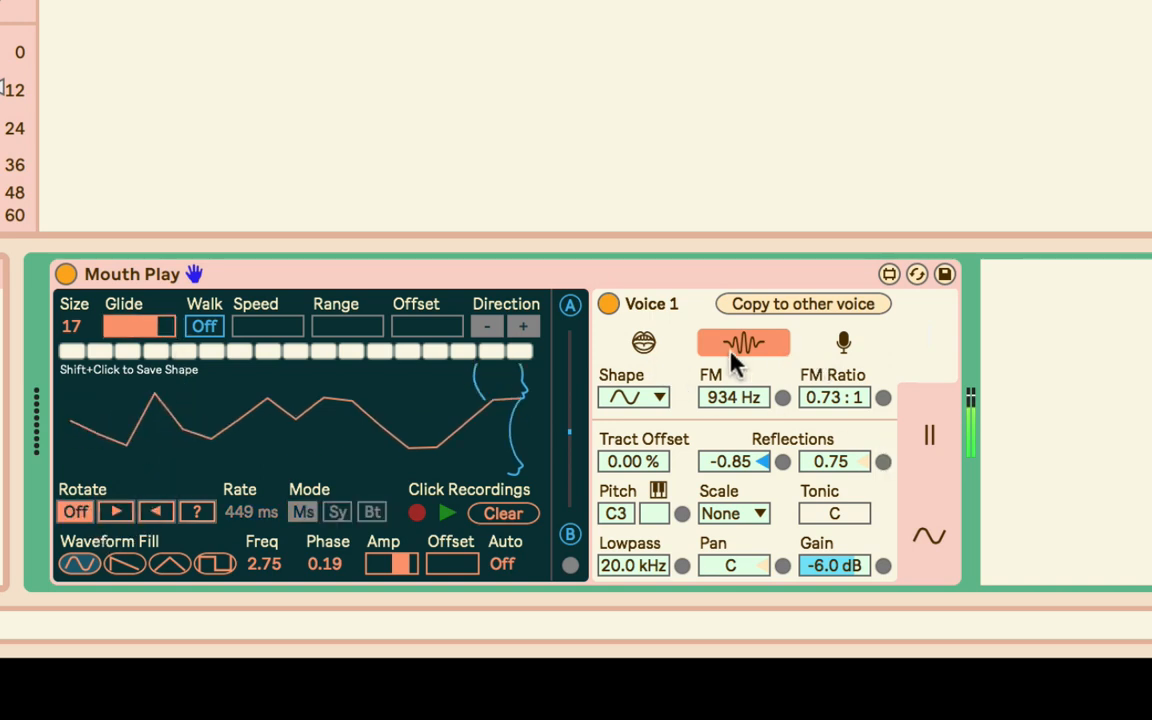
Step: Switch Voice 1 to the external input source, fed by 1-Audio at Post FX
{"action": "left_click", "coordinate": [842, 344]}
{"action": "left_click", "coordinate": [662, 398]}
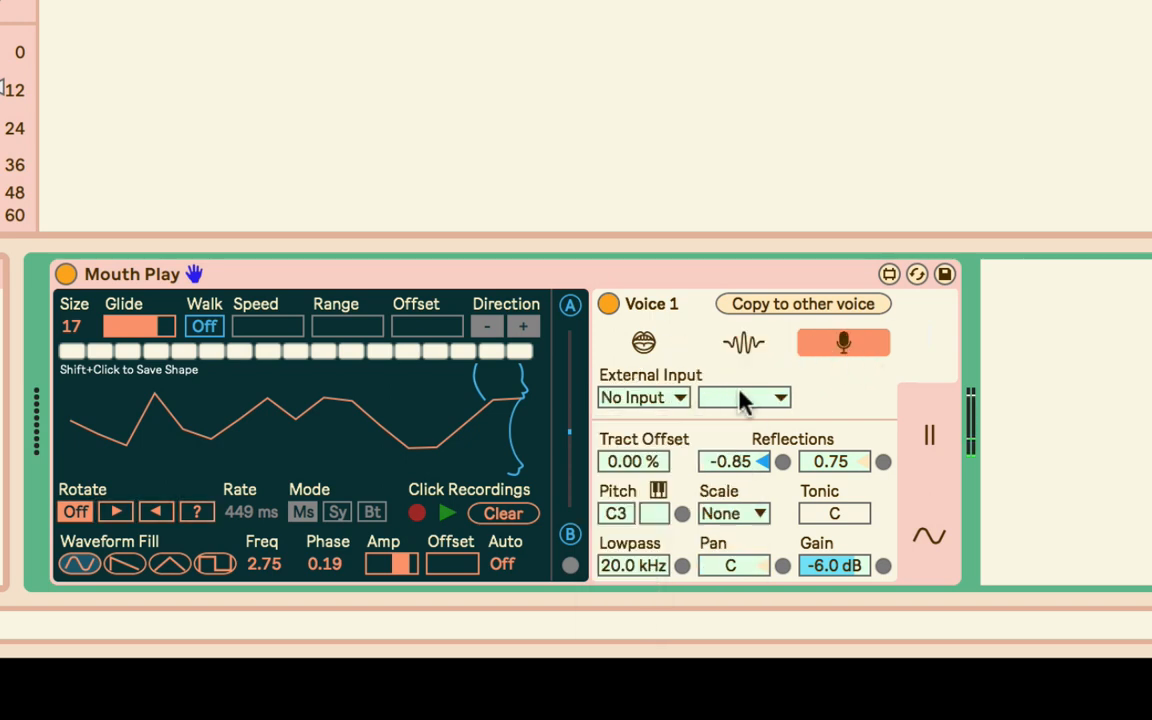
{"action": "left_click", "coordinate": [744, 398]}
{"action": "left_click", "coordinate": [742, 389]}
{"action": "left_click", "coordinate": [656, 400]}
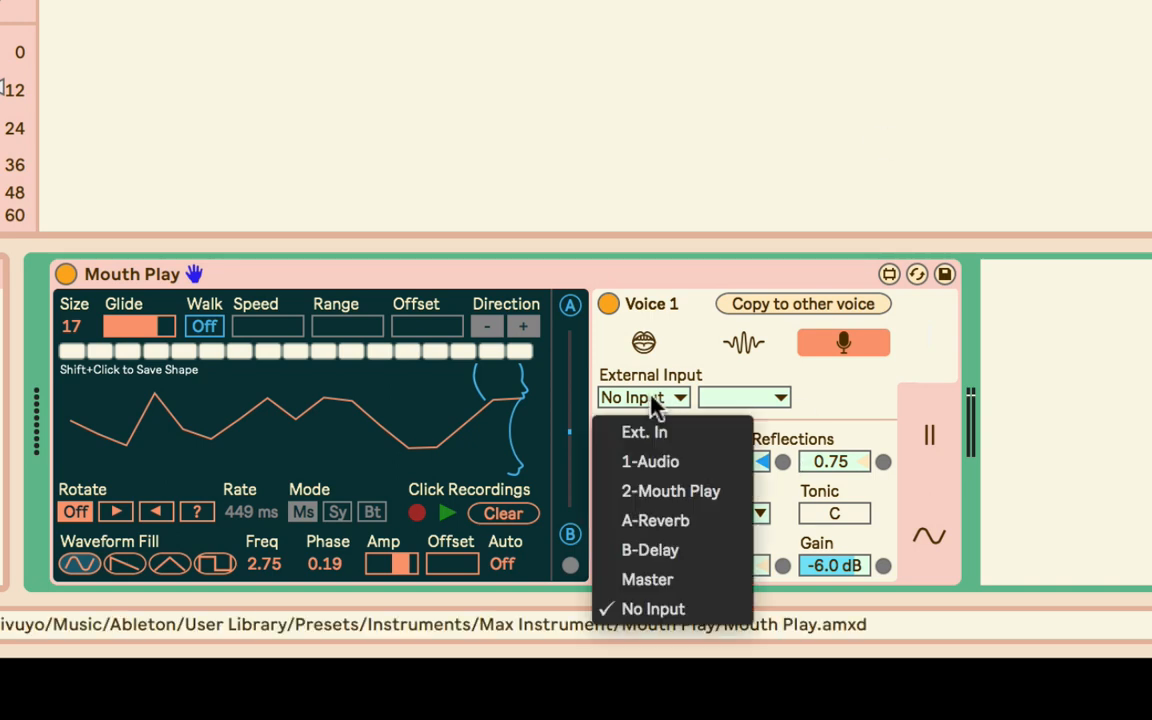
{"action": "left_click", "coordinate": [712, 466]}
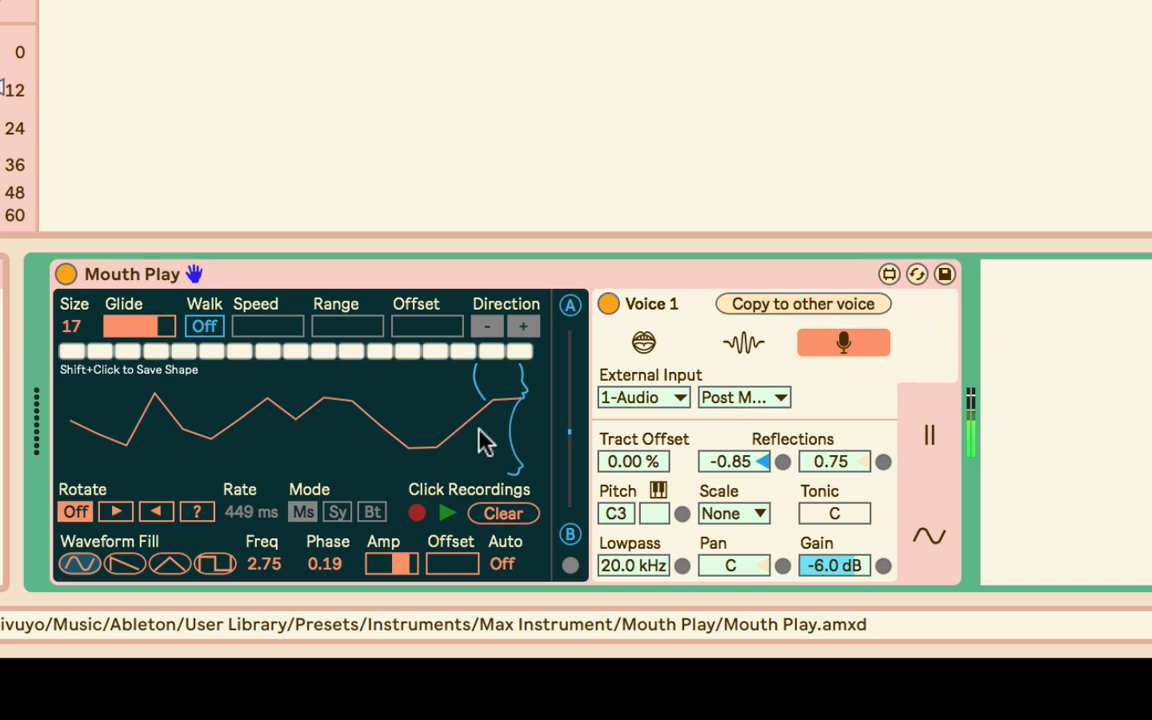
{"action": "left_click", "coordinate": [745, 398]}
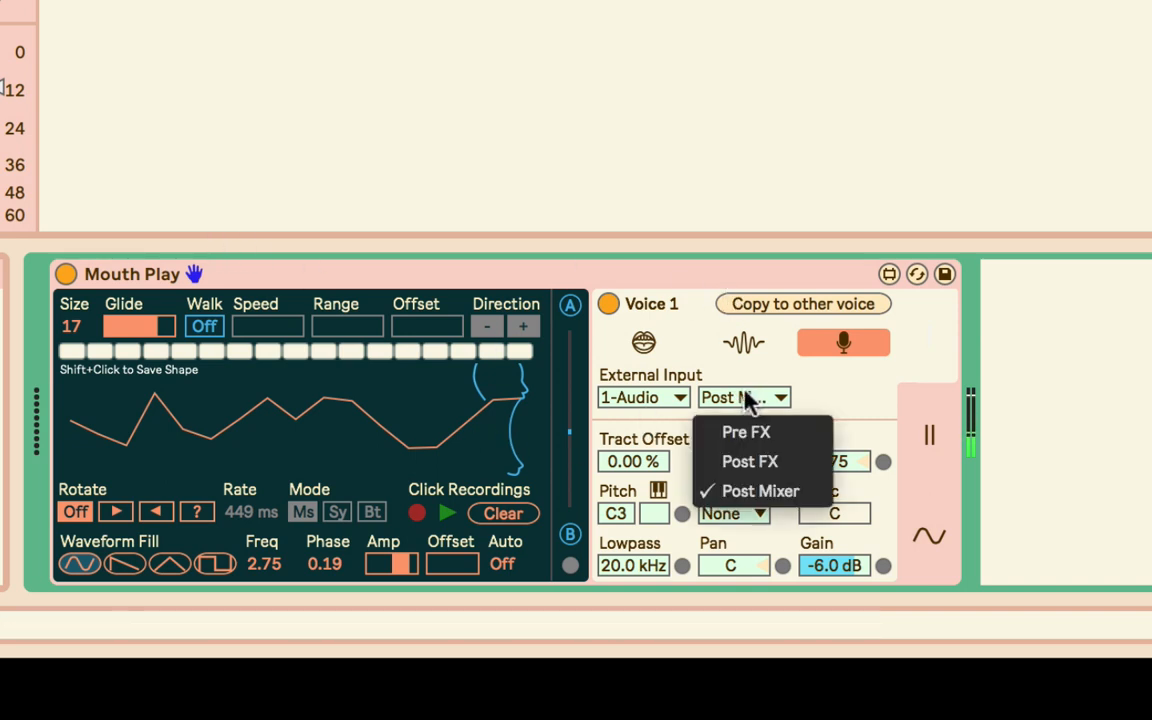
{"action": "left_click", "coordinate": [748, 463]}
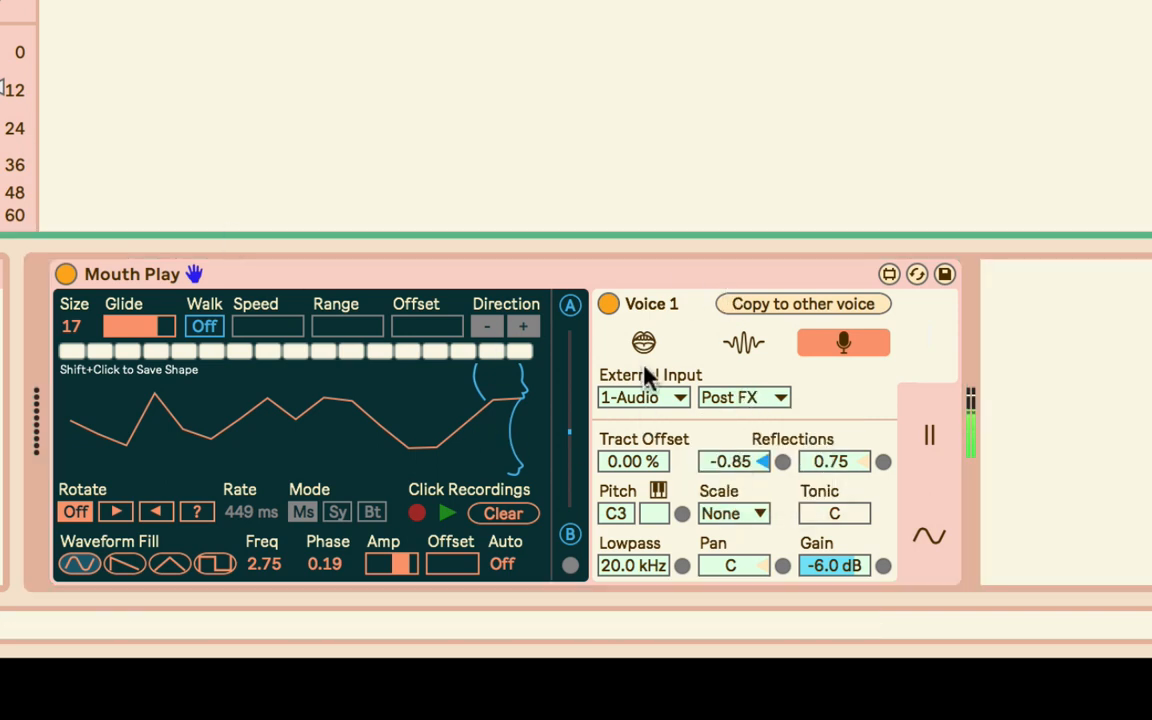
Step: Redraw the curve with a raised hump before a flat stretch and set the second Reflections value to 0.86, with track volume about -2
{"action": "mouse_move", "coordinate": [442, 411]}
{"action": "left_mouse_down"}
{"action": "mouse_move", "coordinate": [527, 455]}
{"action": "mouse_move", "coordinate": [90, 447]}
{"action": "mouse_move", "coordinate": [206, 447]}
{"action": "mouse_move", "coordinate": [476, 406]}
{"action": "mouse_move", "coordinate": [350, 408]}
{"action": "left_mouse_up"}
{"action": "left_click_drag", "start_coordinate": [4, 86], "coordinate": [4, 59]}
{"action": "mouse_move", "coordinate": [240, 409]}
{"action": "left_mouse_down"}
{"action": "mouse_move", "coordinate": [180, 405]}
{"action": "mouse_move", "coordinate": [160, 425]}
{"action": "left_mouse_up"}
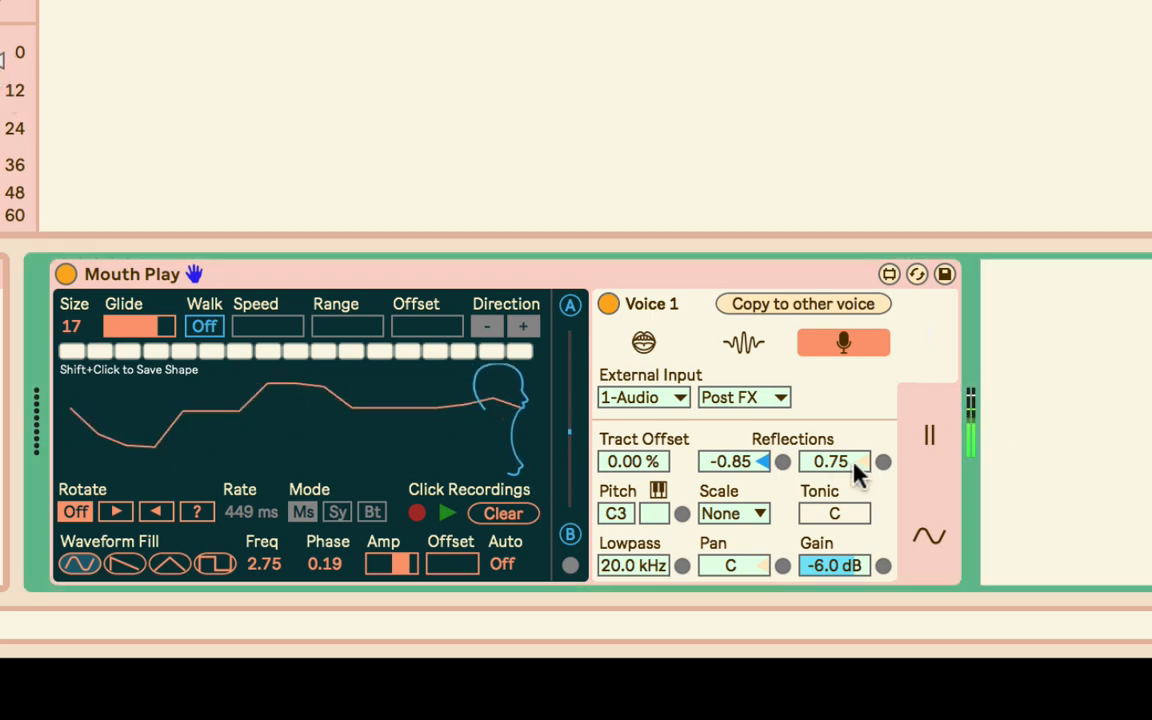
{"action": "mouse_move", "coordinate": [840, 458]}
{"action": "left_mouse_down"}
{"action": "mouse_move", "coordinate": [840, 430]}
{"action": "mouse_move", "coordinate": [843, 470]}
{"action": "left_mouse_up"}
Step: Rotate the curve forward while switching Voice 1 to the oscillator source at a track volume of about -19, and stop the rotation
{"action": "left_click", "coordinate": [122, 510]}
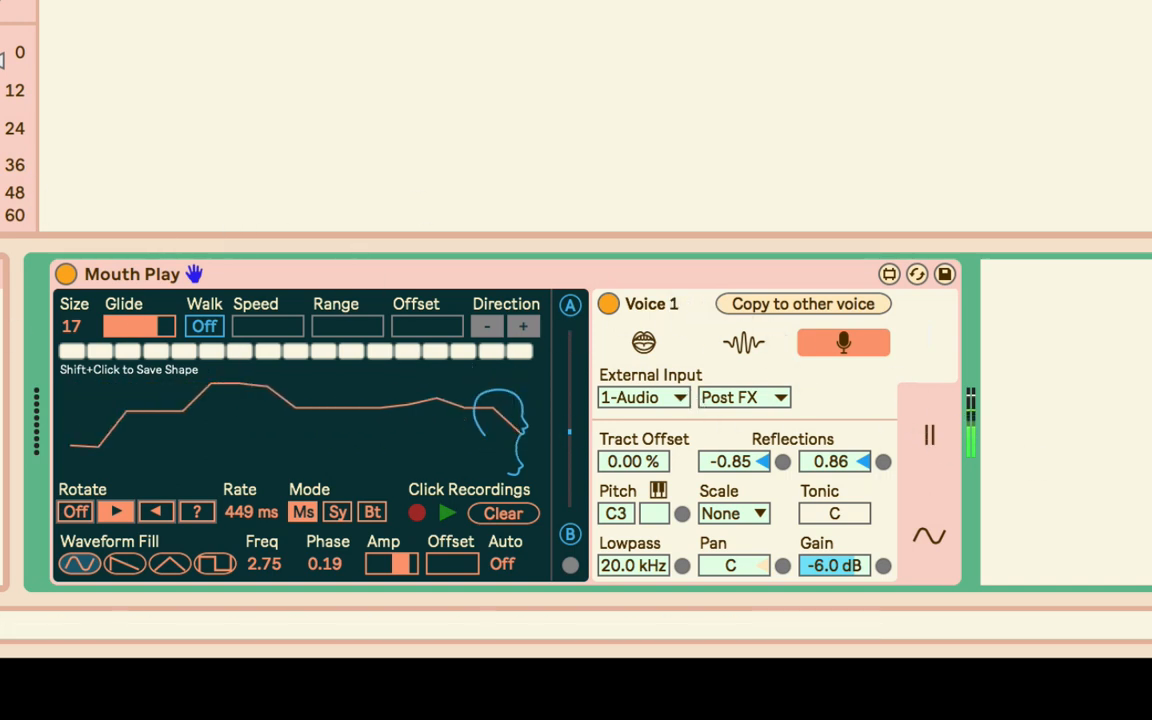
{"action": "left_click", "coordinate": [732, 348]}
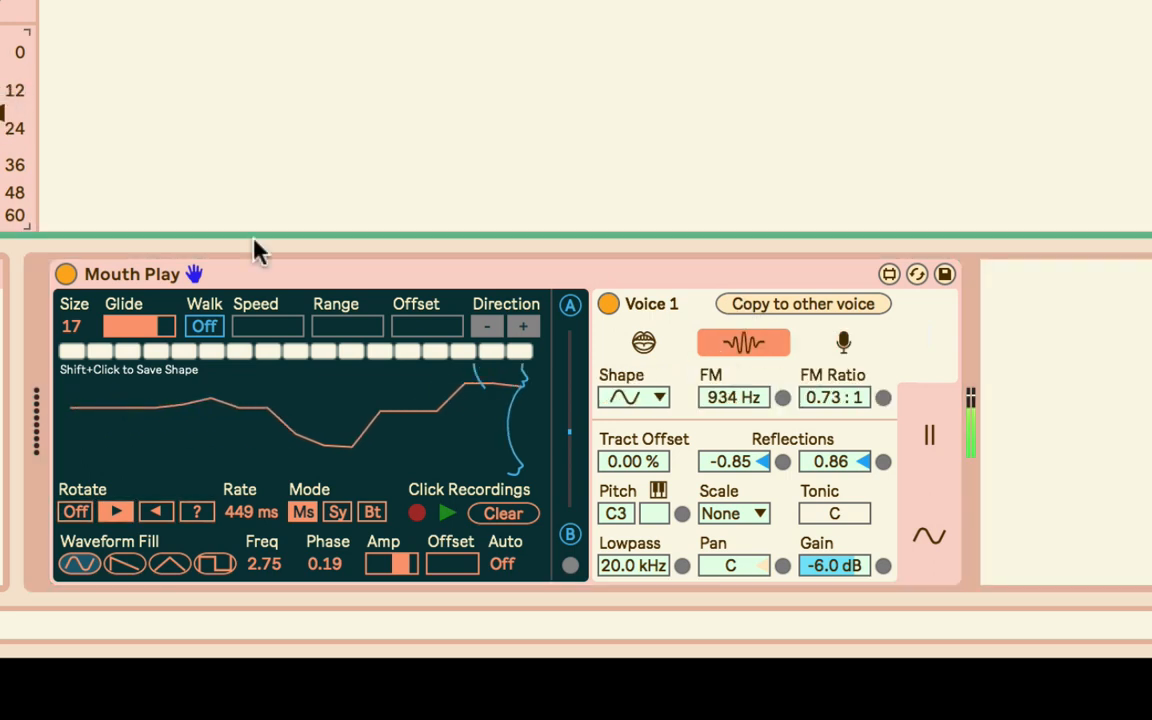
{"action": "left_click", "coordinate": [78, 511]}
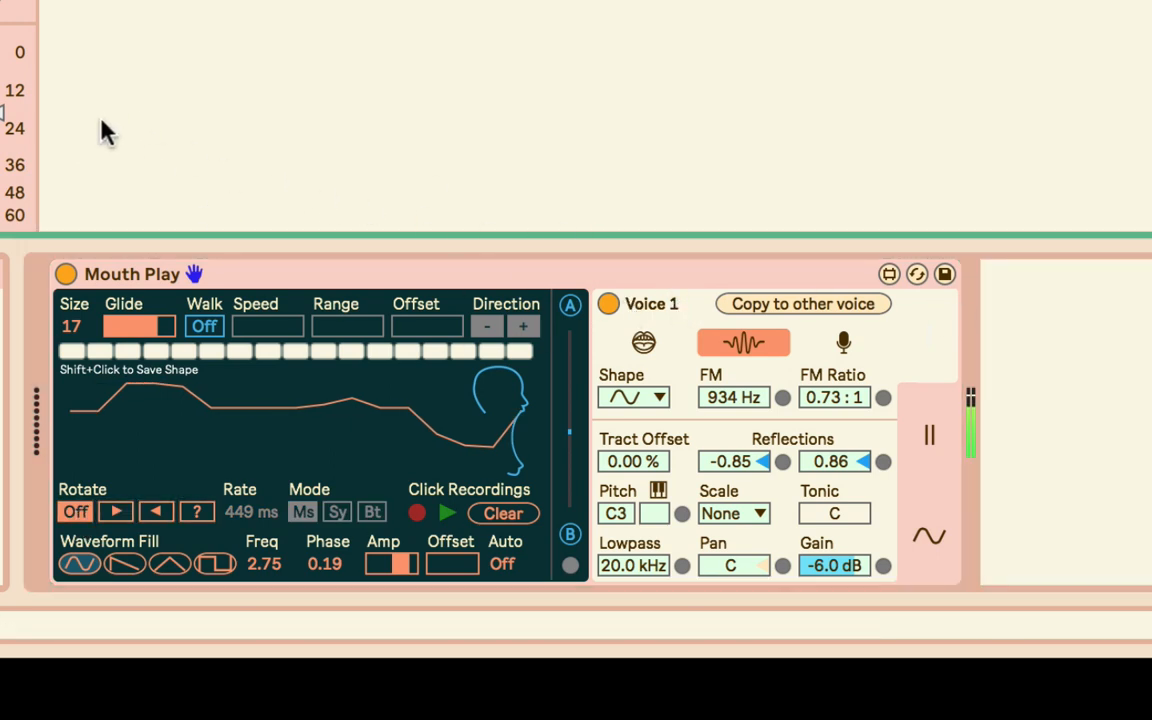
Step: Switch Voice 1 back to the mouth source and draw a dip into the middle of the curve
{"action": "left_click", "coordinate": [645, 342]}
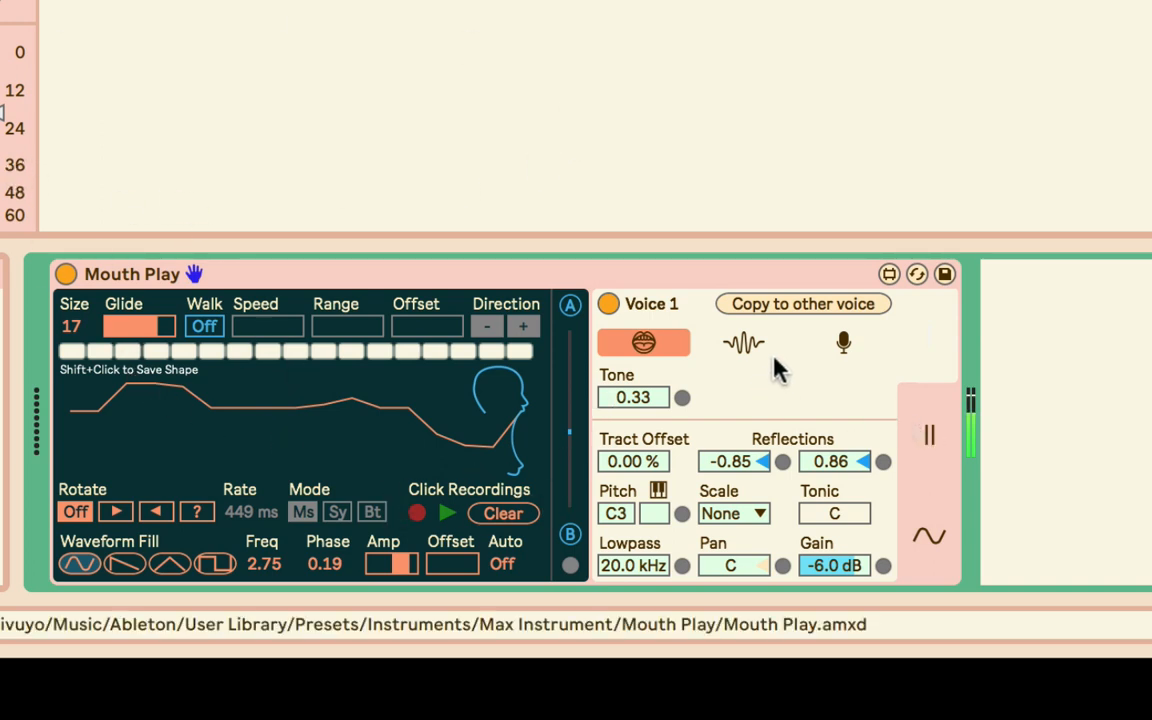
{"action": "left_click", "coordinate": [284, 424]}
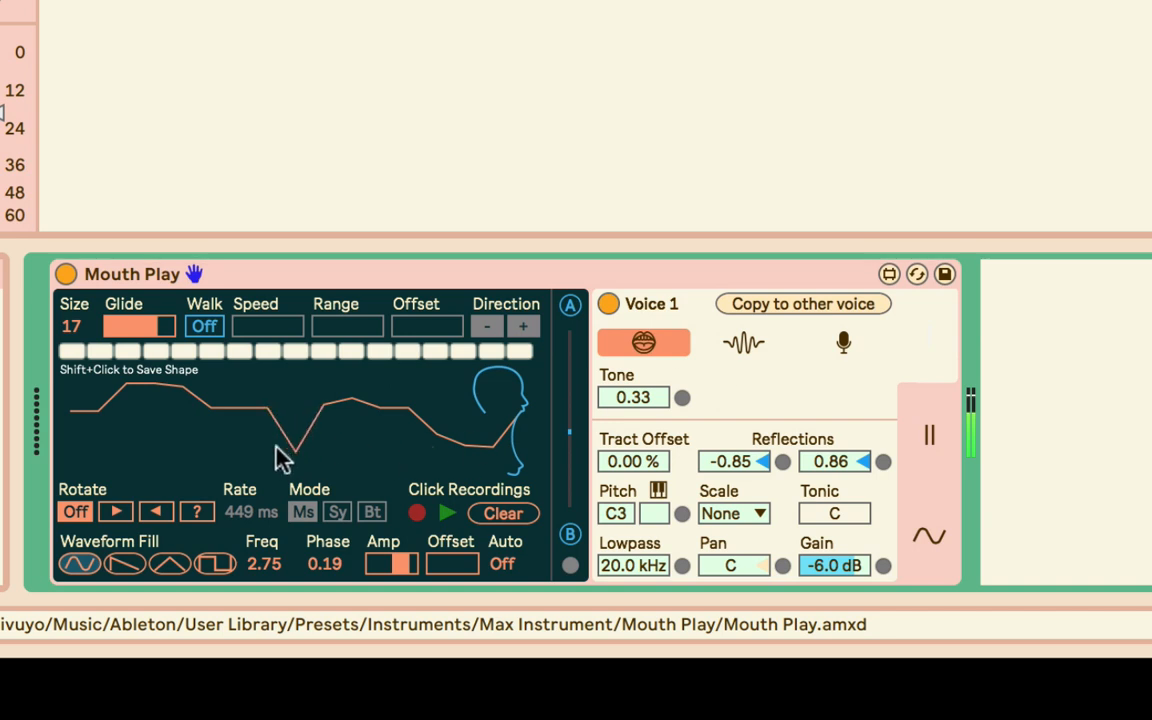
{"action": "mouse_move", "coordinate": [276, 448]}
{"action": "left_mouse_down"}
{"action": "mouse_move", "coordinate": [213, 414]}
{"action": "mouse_move", "coordinate": [182, 433]}
{"action": "left_mouse_up"}
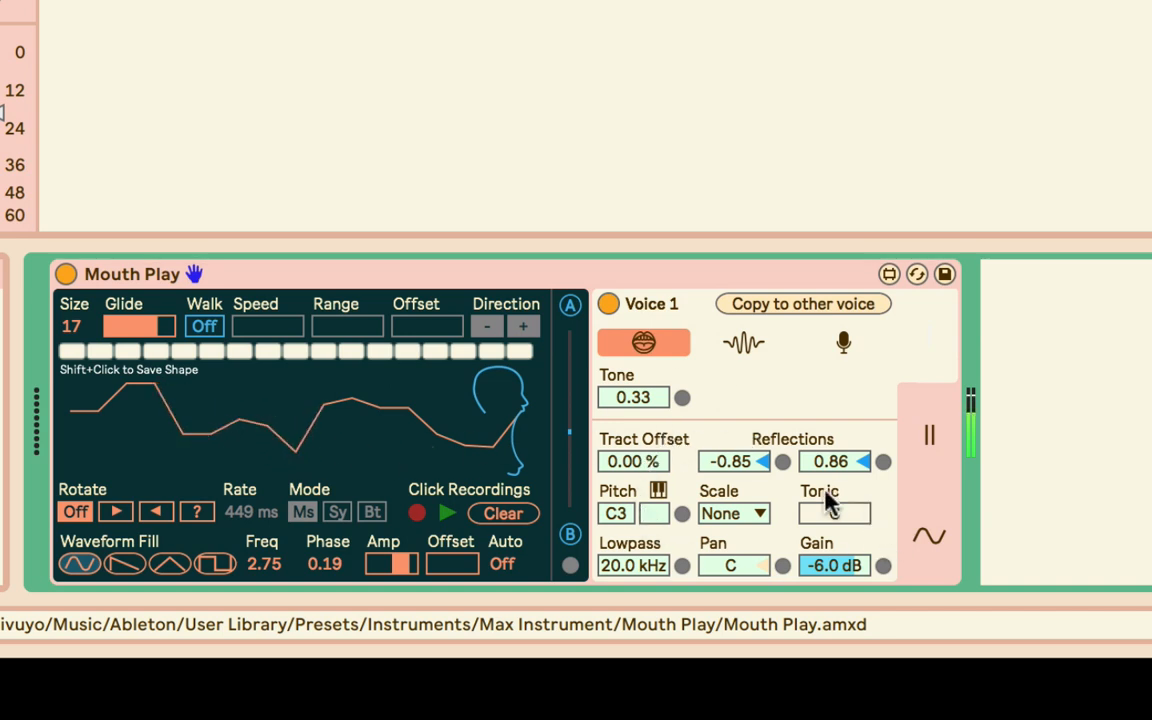
Step: Examine the modulation sources available for Voice 1's Tone and close the modulations view
{"action": "left_click", "coordinate": [681, 398]}
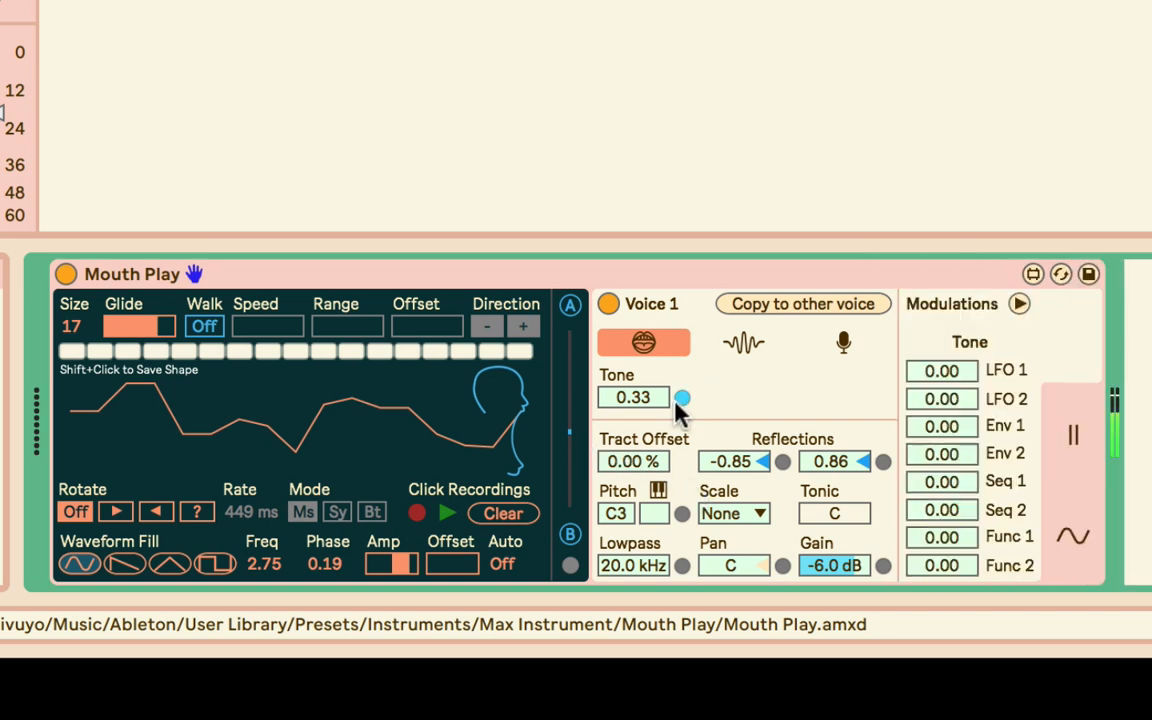
{"action": "left_click", "coordinate": [681, 398]}
{"action": "left_click", "coordinate": [681, 398]}
{"action": "left_click", "coordinate": [681, 398]}
{"action": "left_click", "coordinate": [681, 398]}
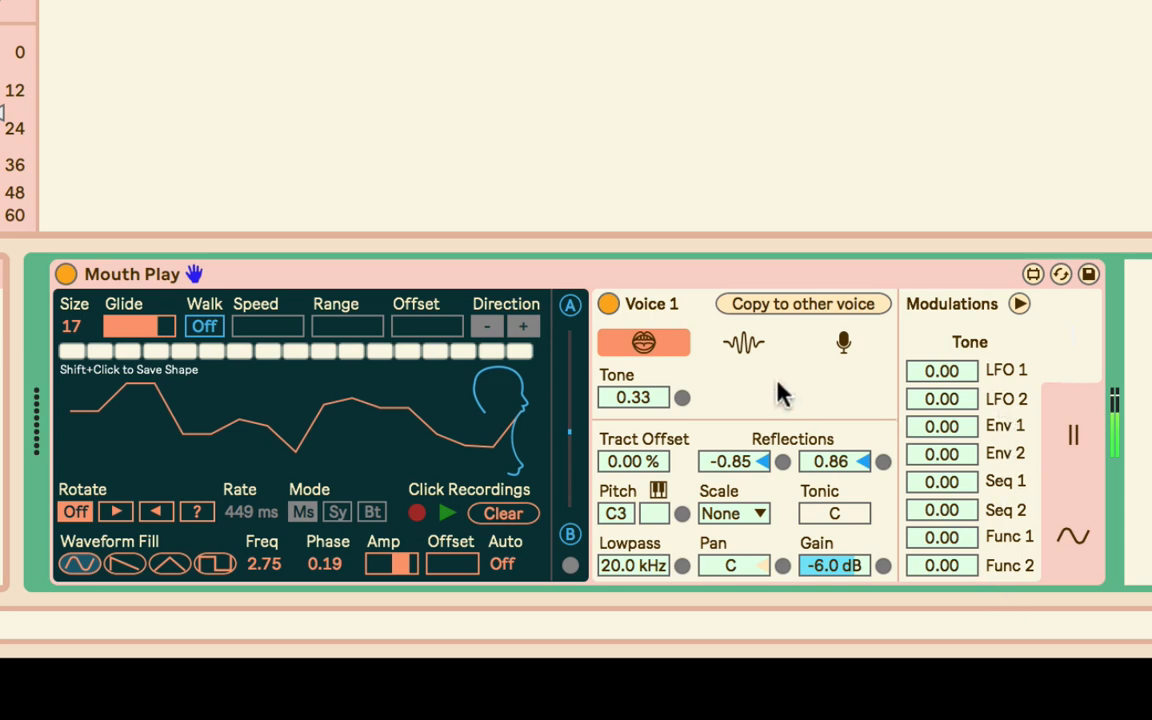
{"action": "left_click", "coordinate": [1018, 304]}
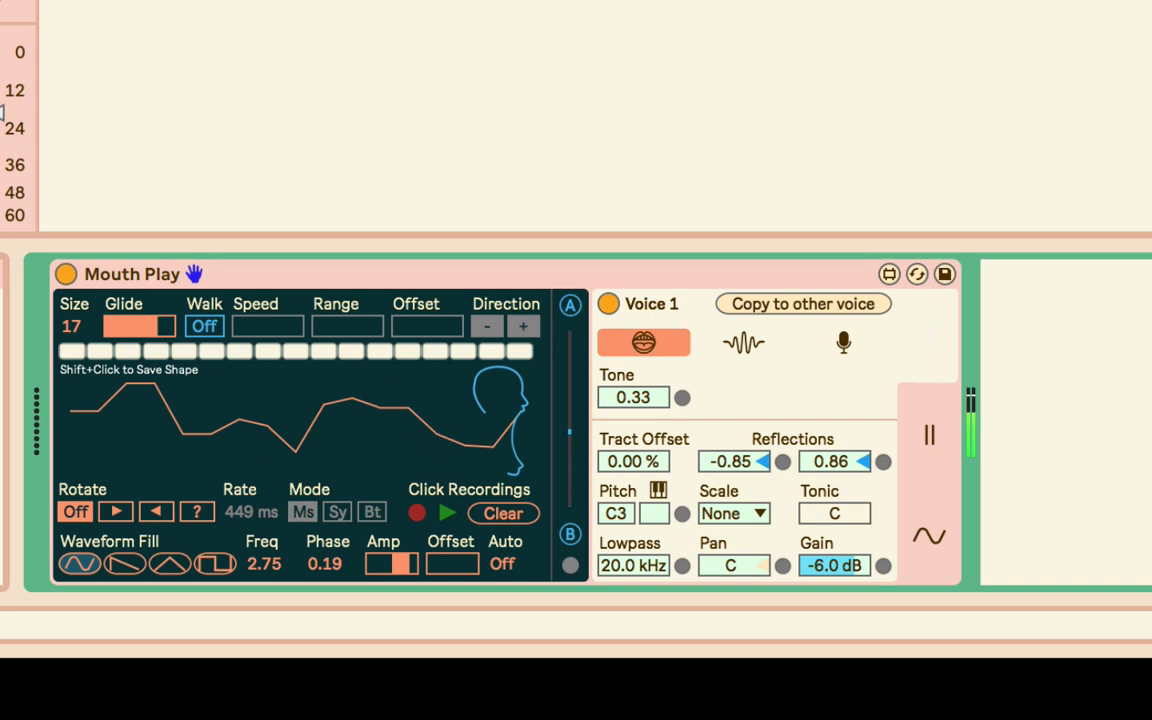
Step: Raise the track volume to about -2 and advance the curve manually with forward rotation in Bt mode
{"action": "left_click_drag", "start_coordinate": [1, 113], "coordinate": [1, 58]}
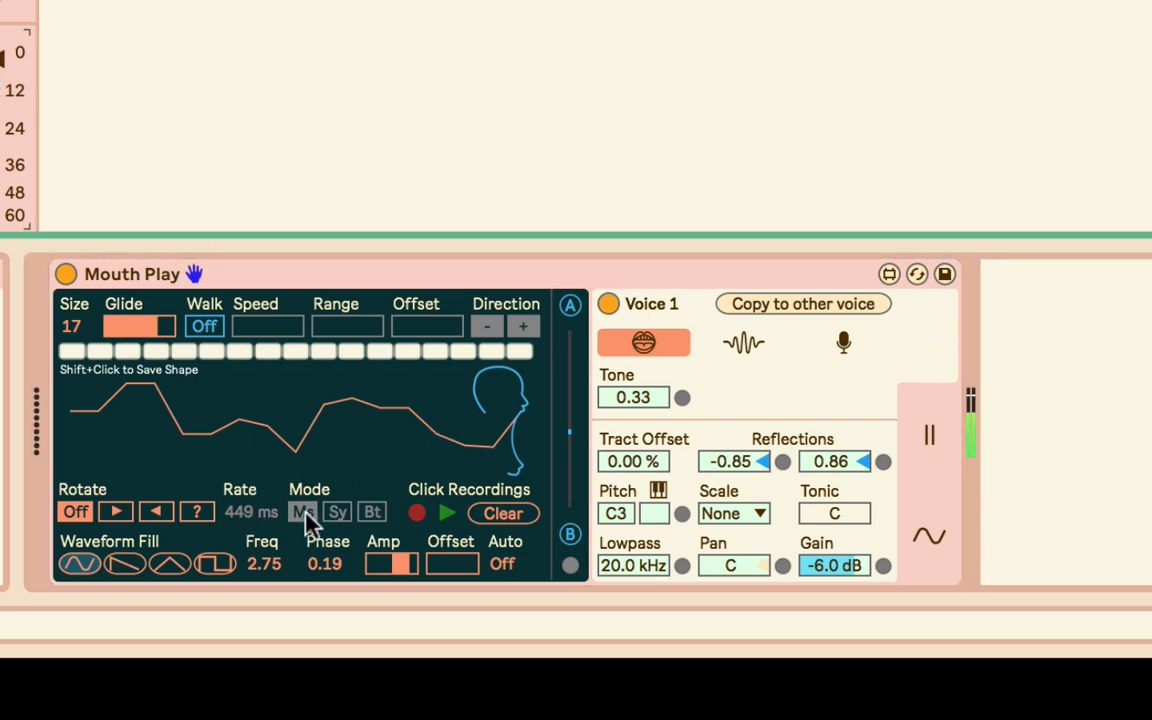
{"action": "left_click", "coordinate": [372, 512]}
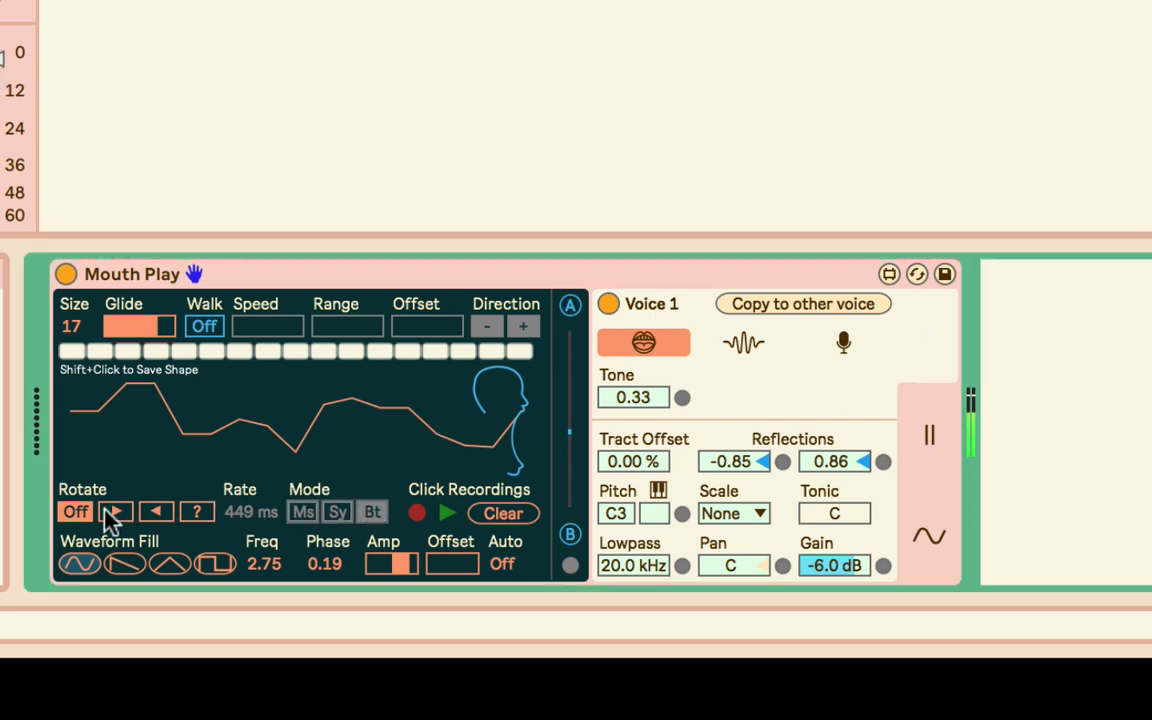
{"action": "left_click", "coordinate": [114, 512]}
{"action": "left_click", "coordinate": [252, 512]}
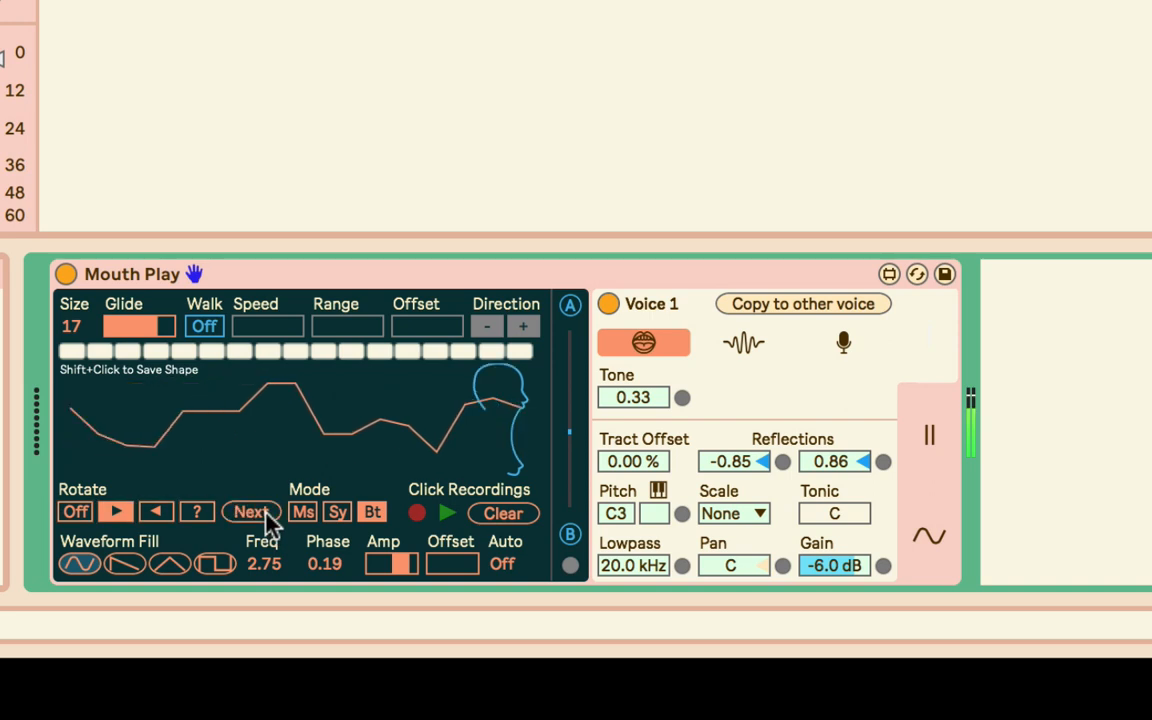
Step: Advance the curve one step, try varying Voice 1's Tract Offset, and lower the track volume to about -23
{"action": "left_click", "coordinate": [268, 516]}
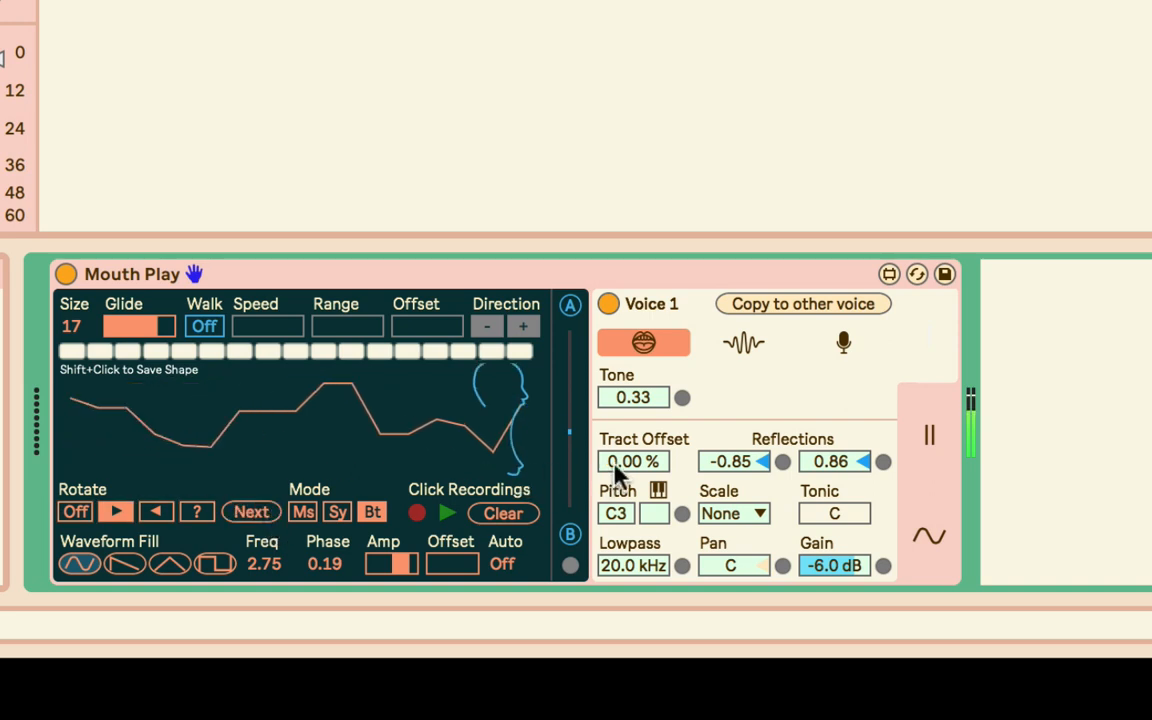
{"action": "left_click_drag", "start_coordinate": [633, 461], "coordinate": [633, 437]}
{"action": "left_click_drag", "start_coordinate": [676, 462], "coordinate": [650, 489]}
{"action": "left_click", "coordinate": [14, 192]}
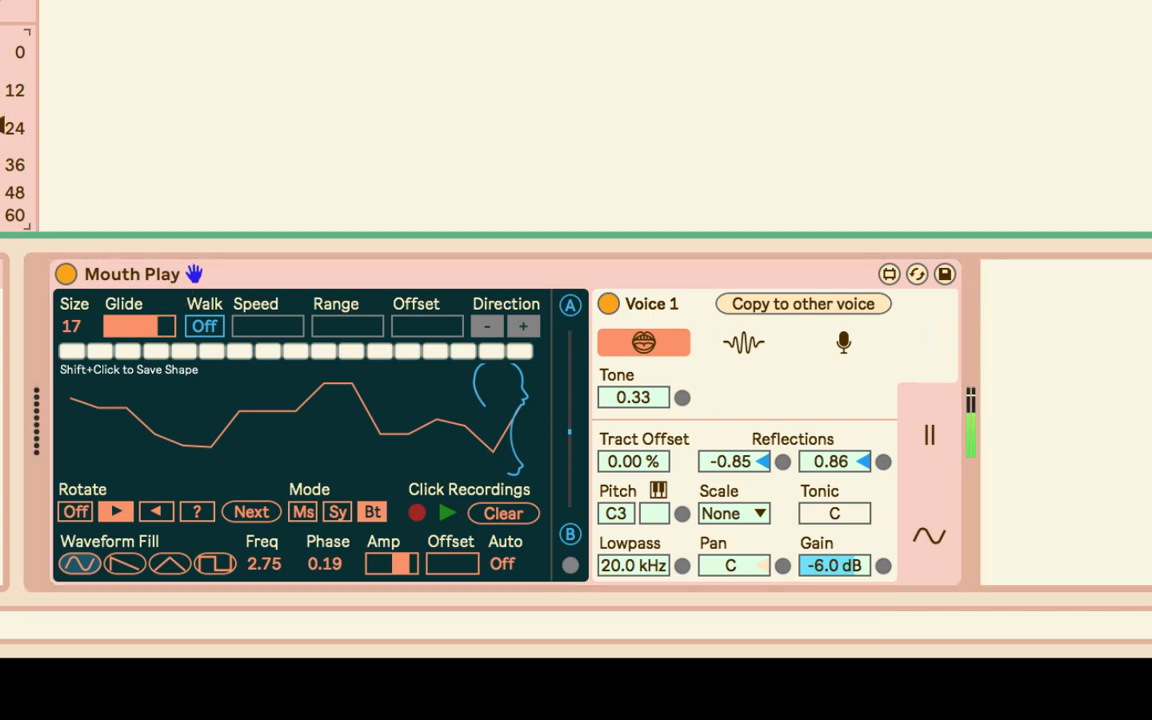
Step: Look at the settings of Voice 2 and return to Voice 1
{"action": "left_click", "coordinate": [930, 445]}
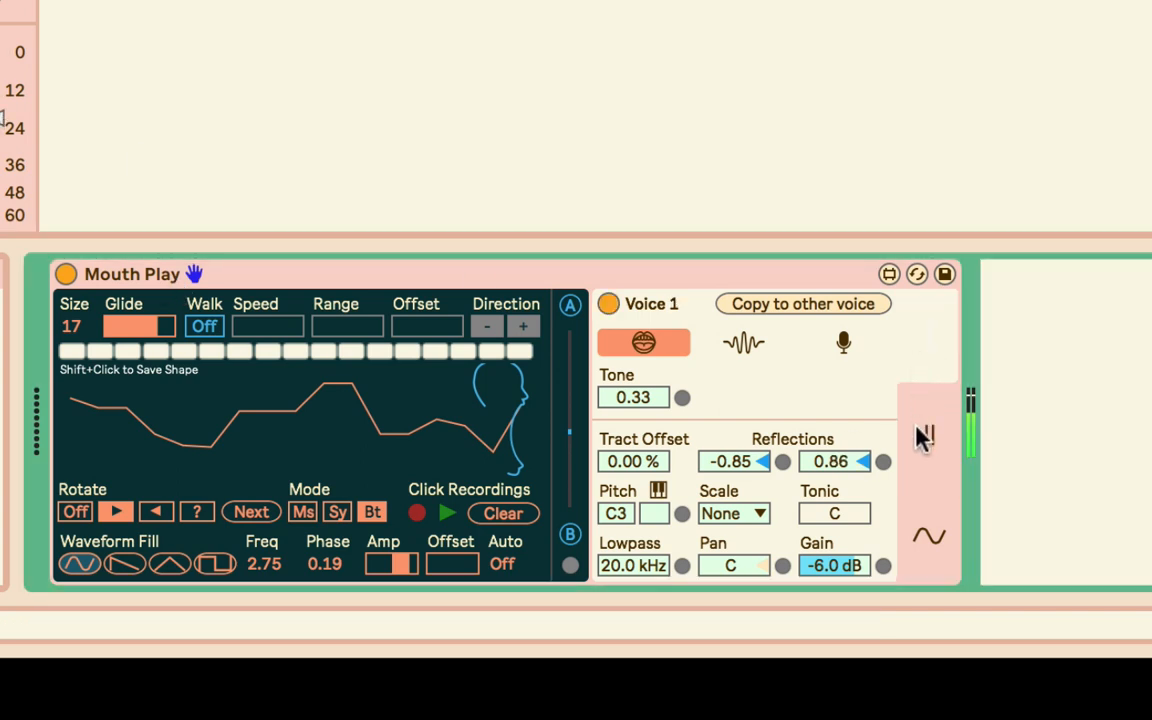
{"action": "left_click", "coordinate": [908, 415]}
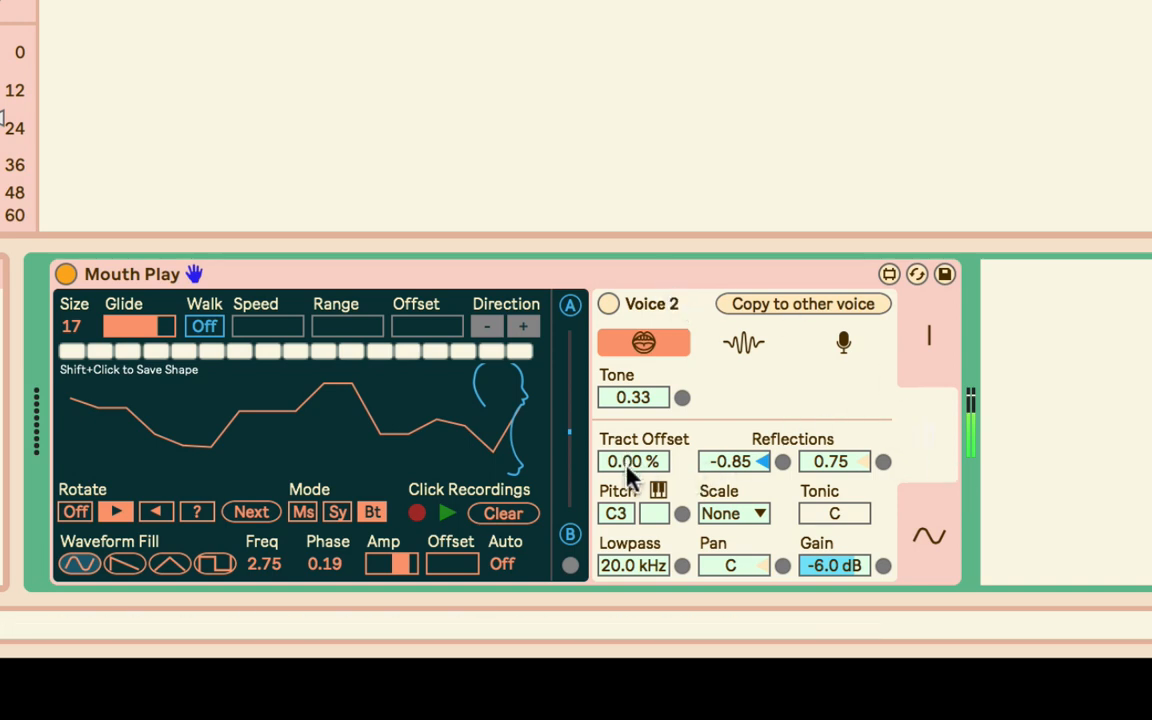
{"action": "left_click", "coordinate": [926, 372]}
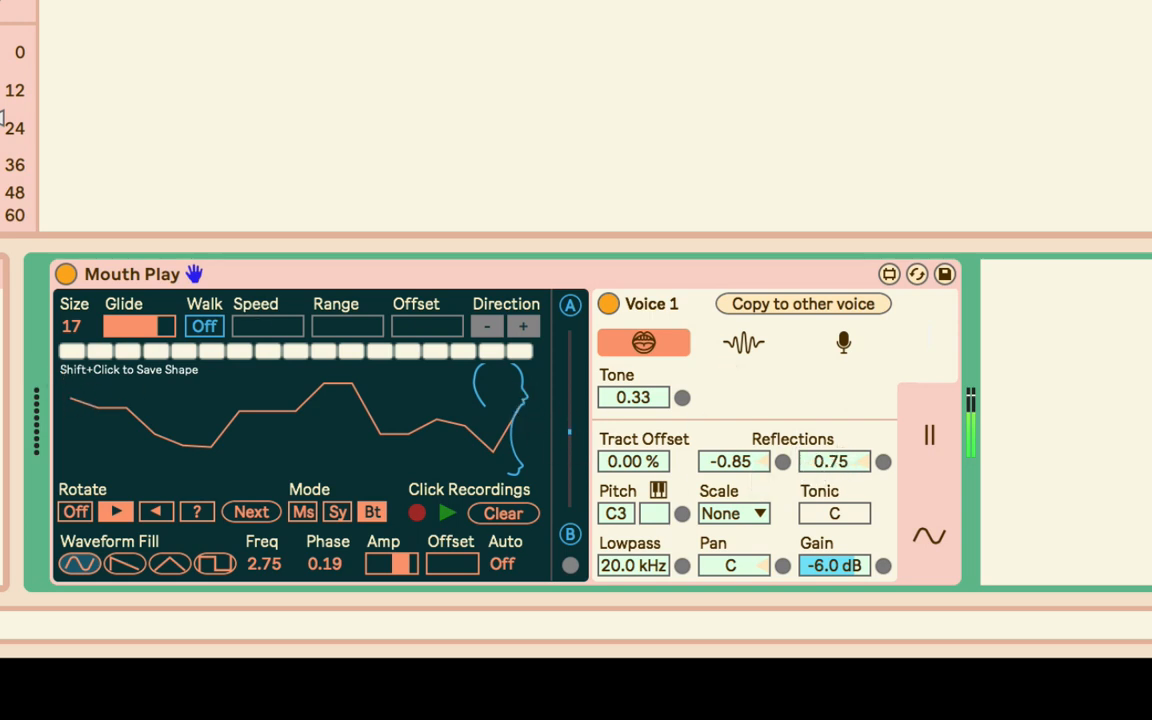
Step: Set Voice 1's Reflections to -0.97 and 0.65 and raise the track volume to about -7
{"action": "left_click_drag", "start_coordinate": [733, 461], "coordinate": [733, 455]}
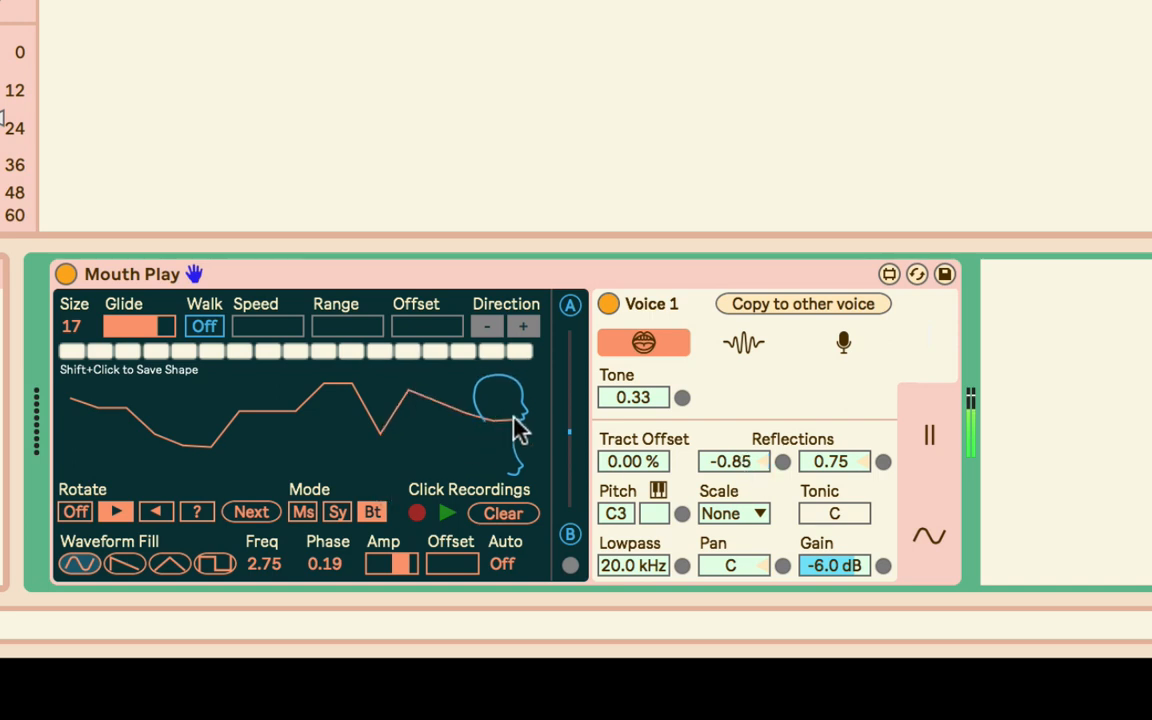
{"action": "left_click_drag", "start_coordinate": [2, 118], "coordinate": [2, 80]}
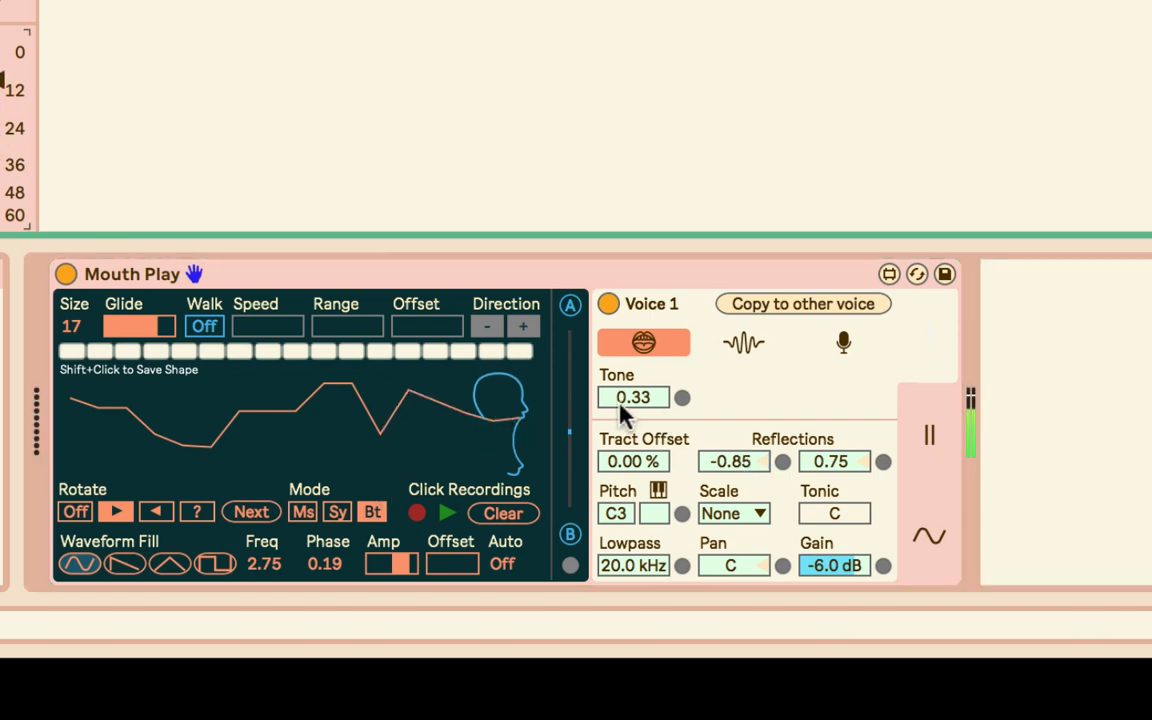
{"action": "left_click_drag", "start_coordinate": [731, 461], "coordinate": [731, 473]}
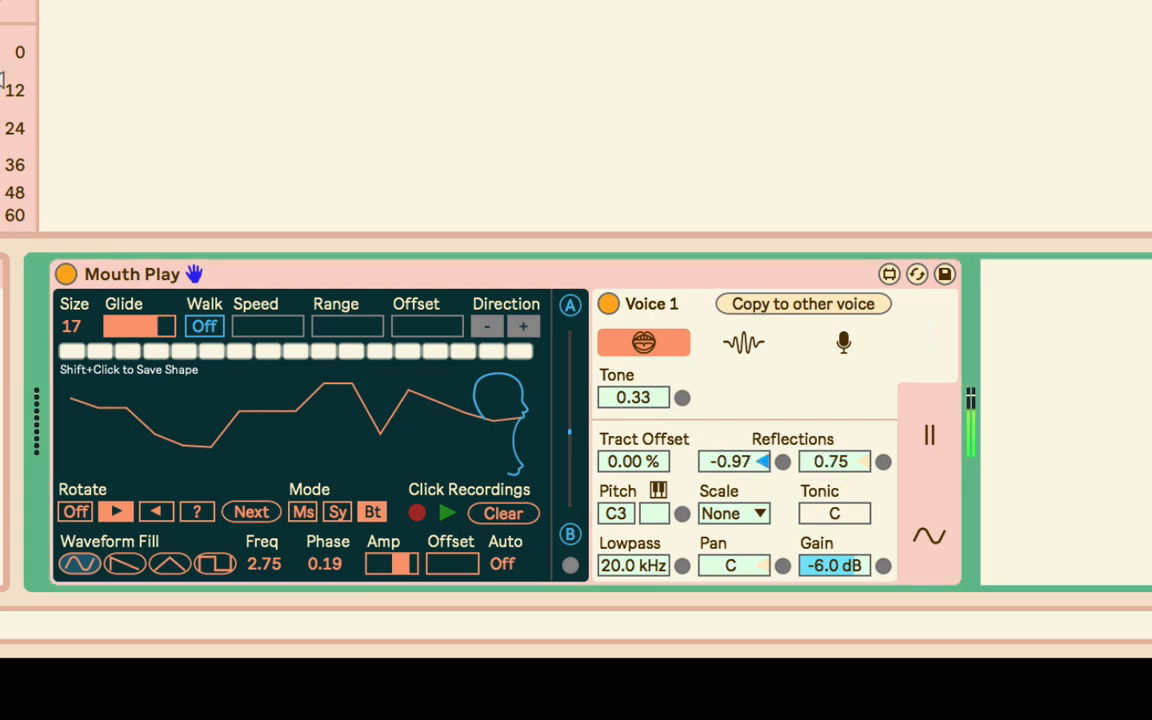
{"action": "mouse_move", "coordinate": [830, 461]}
{"action": "left_mouse_down"}
{"action": "mouse_move", "coordinate": [830, 436]}
{"action": "mouse_move", "coordinate": [830, 549]}
{"action": "mouse_move", "coordinate": [830, 486]}
{"action": "left_mouse_up"}
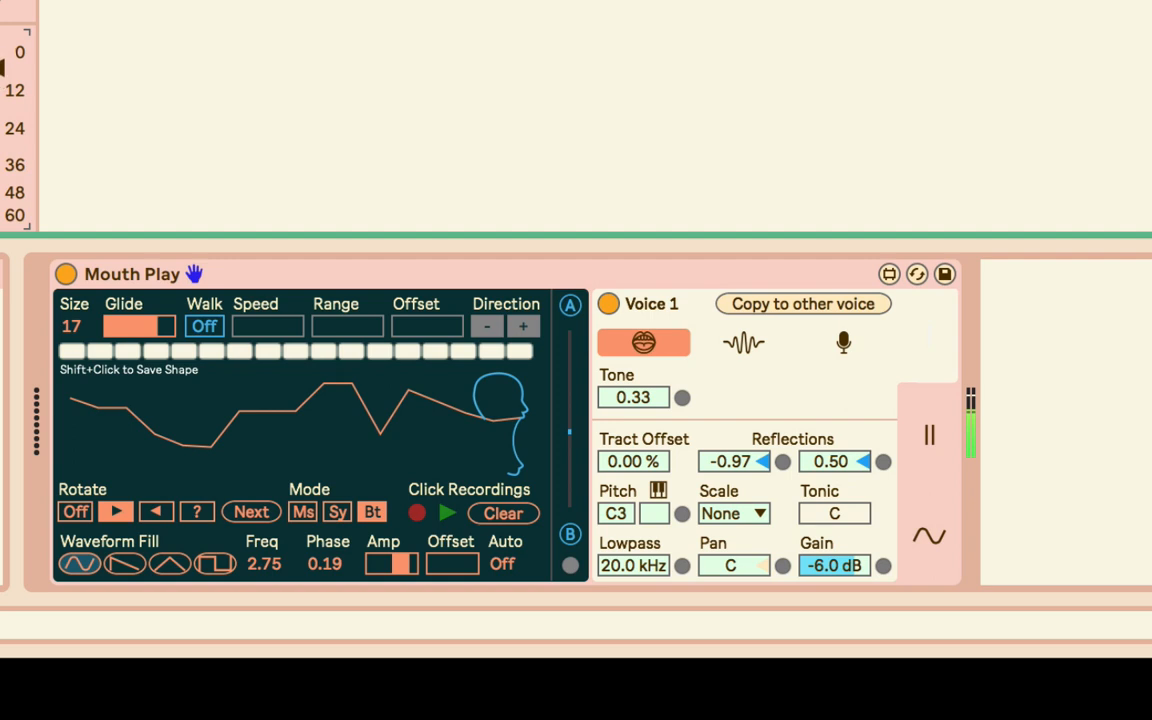
{"action": "left_click_drag", "start_coordinate": [836, 470], "coordinate": [836, 454]}
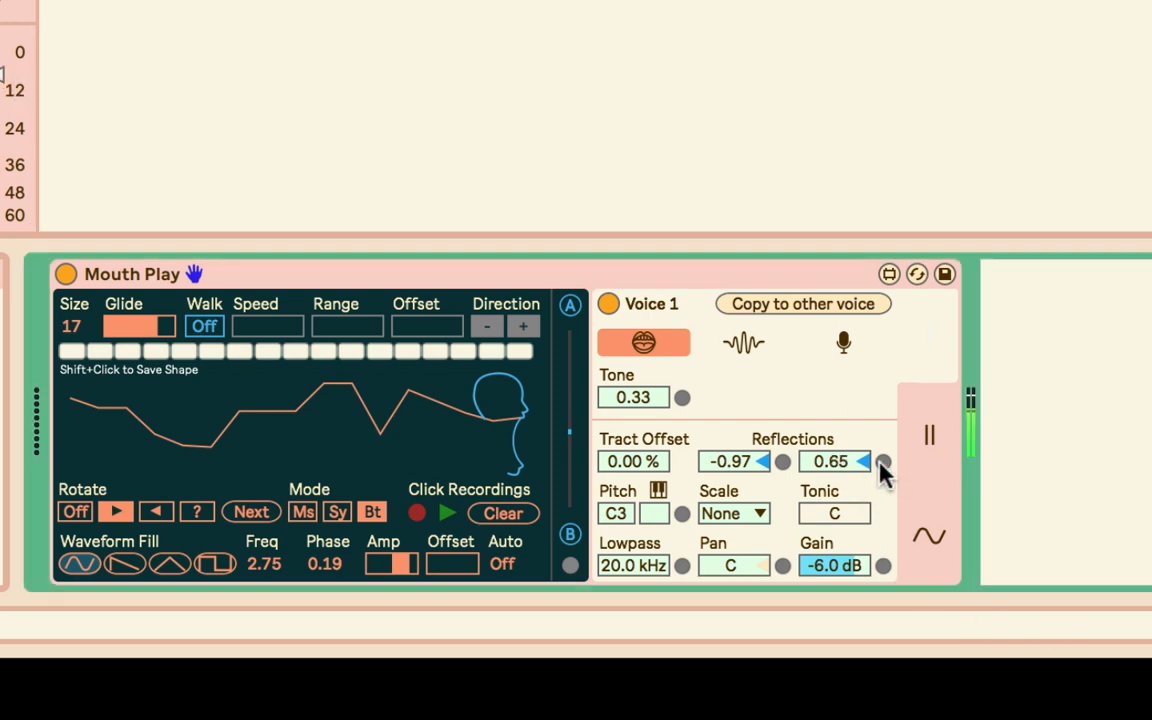
Step: Try modulating Voice 1's second reflection with LFO 1 at 0.89, reset the amount to 0.00 and close the modulations view
{"action": "left_click", "coordinate": [882, 463]}
{"action": "left_click_drag", "start_coordinate": [944, 377], "coordinate": [944, 296]}
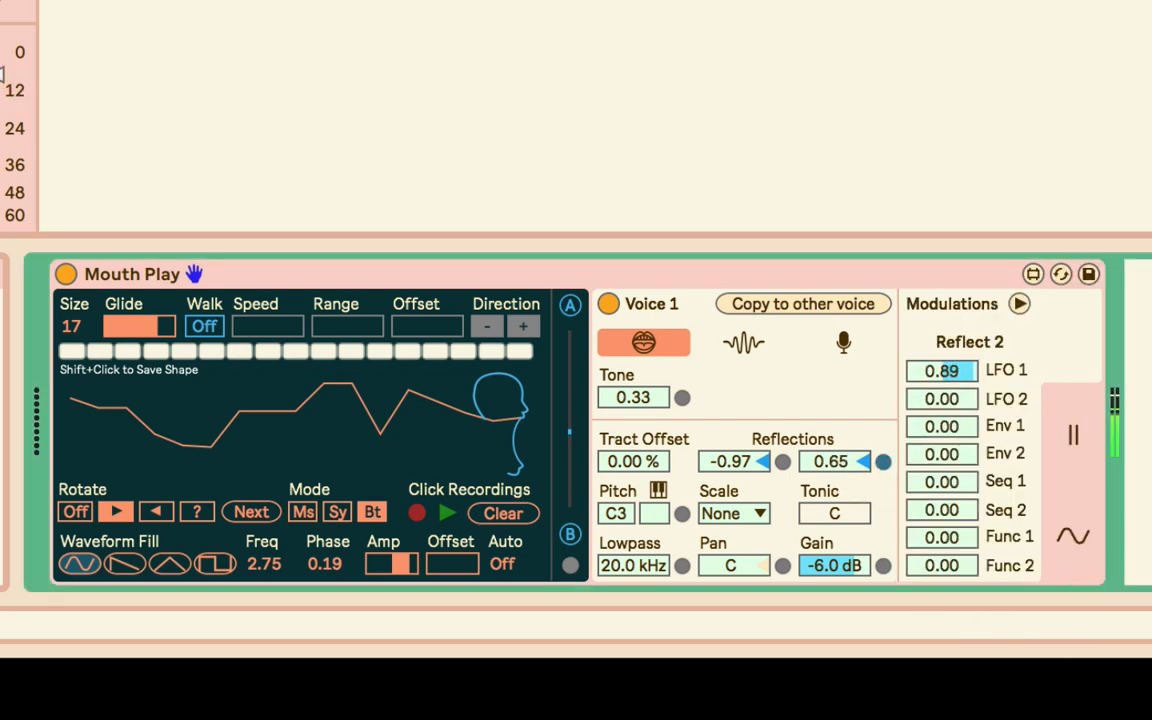
{"action": "double_click", "coordinate": [950, 376]}
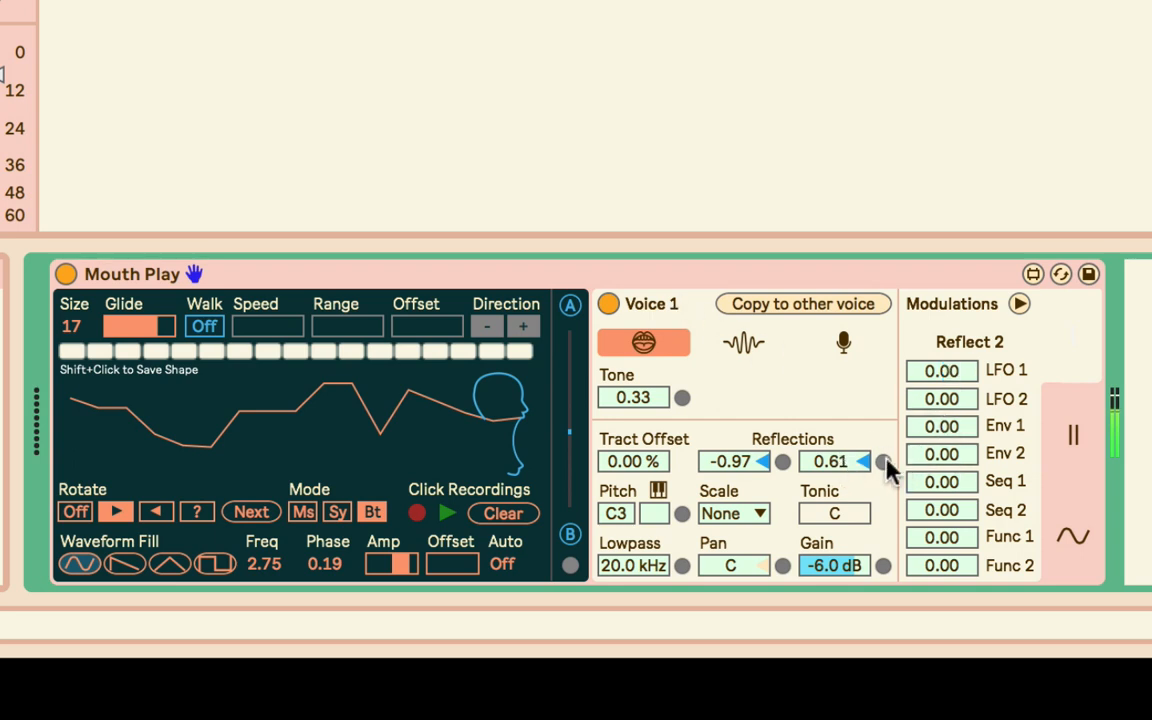
{"action": "left_click", "coordinate": [883, 463]}
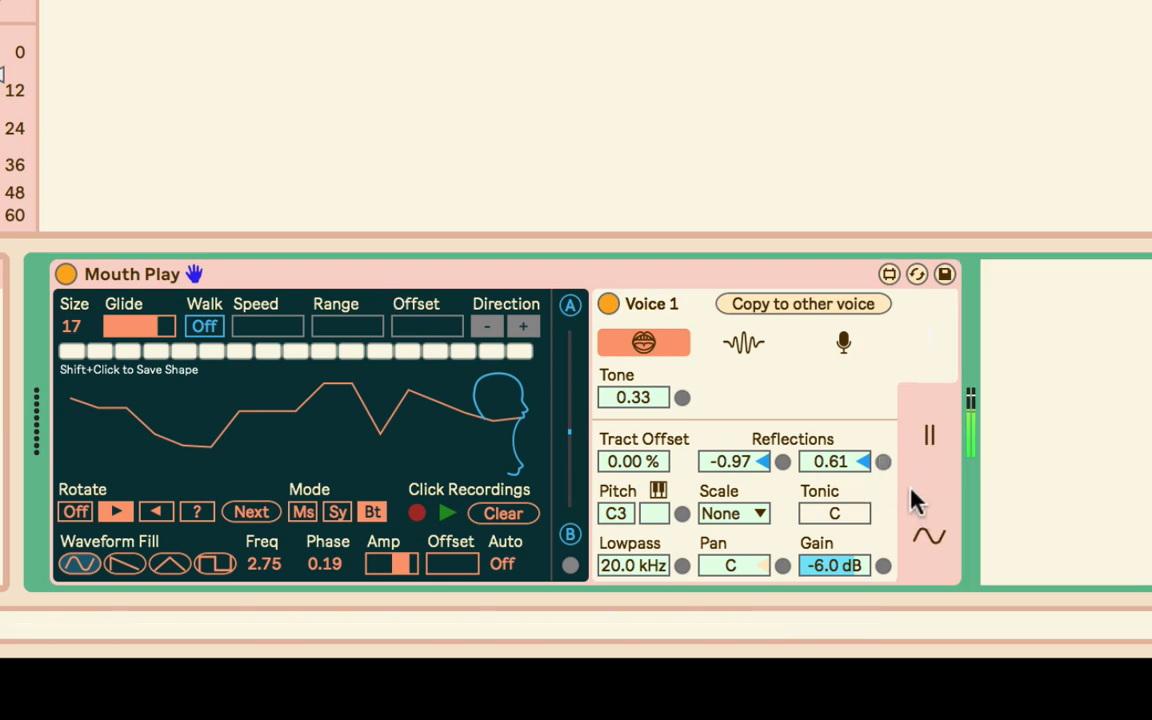
Step: Sweep Voice 1's second reflection down and up to 0.51 and set the track volume to about -9
{"action": "left_click_drag", "start_coordinate": [835, 461], "coordinate": [835, 586]}
{"action": "left_click_drag", "start_coordinate": [846, 476], "coordinate": [846, 389]}
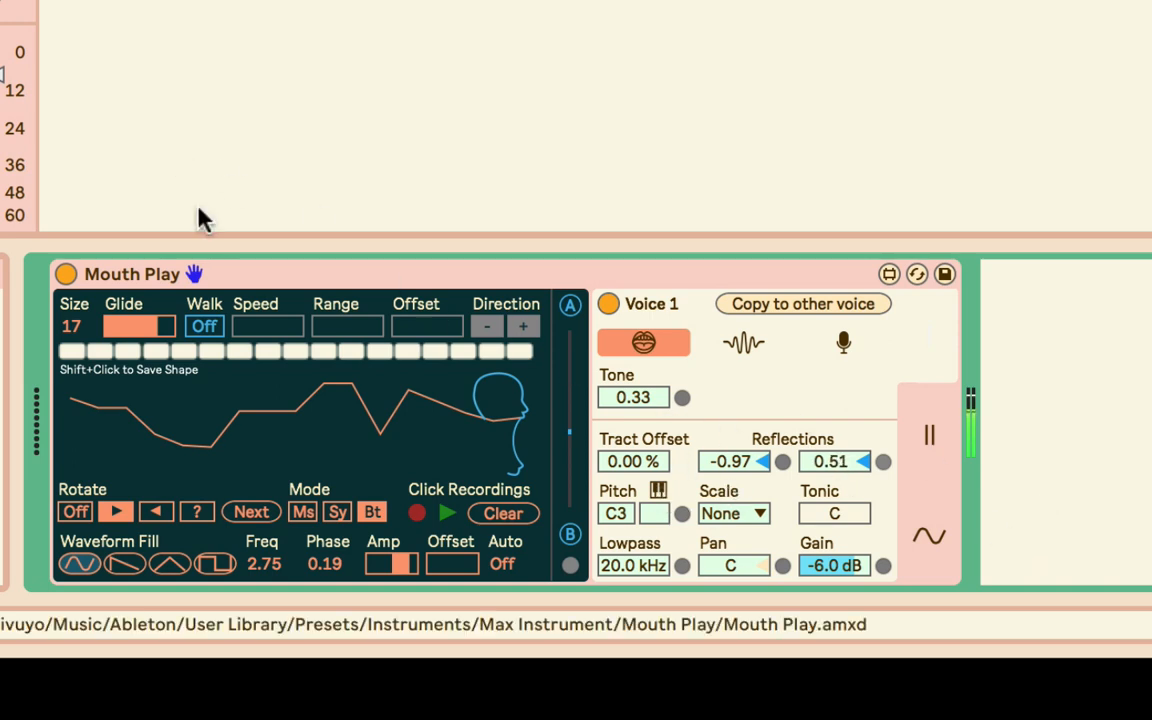
{"action": "left_click_drag", "start_coordinate": [2, 75], "coordinate": [2, 97]}
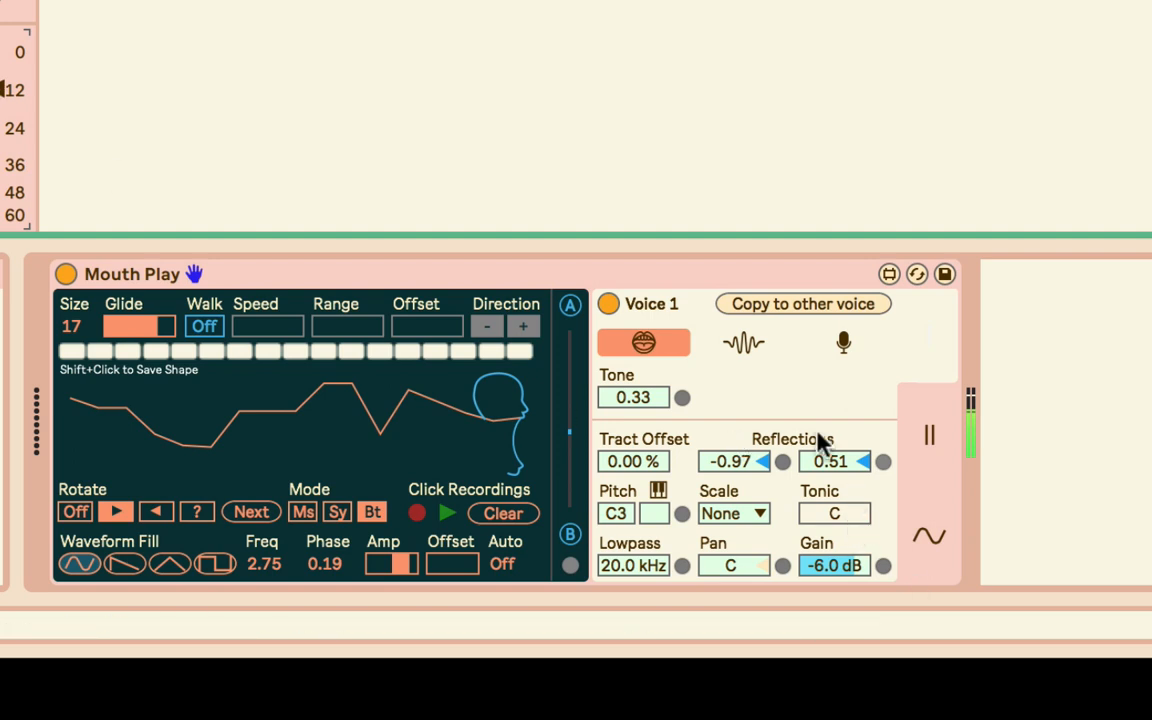
{"action": "mouse_move", "coordinate": [2, 90]}
{"action": "left_mouse_down"}
{"action": "mouse_move", "coordinate": [2, 134]}
{"action": "mouse_move", "coordinate": [15, 61]}
{"action": "mouse_move", "coordinate": [3, 80]}
{"action": "left_mouse_up"}
Step: Try shifting Voice 1's pitch and redraw the mouth curve as a flatter, gently wavy line with one sharp notch near its start
{"action": "mouse_move", "coordinate": [616, 510]}
{"action": "left_mouse_down"}
{"action": "mouse_move", "coordinate": [616, 488]}
{"action": "mouse_move", "coordinate": [616, 528]}
{"action": "mouse_move", "coordinate": [619, 503]}
{"action": "left_mouse_up"}
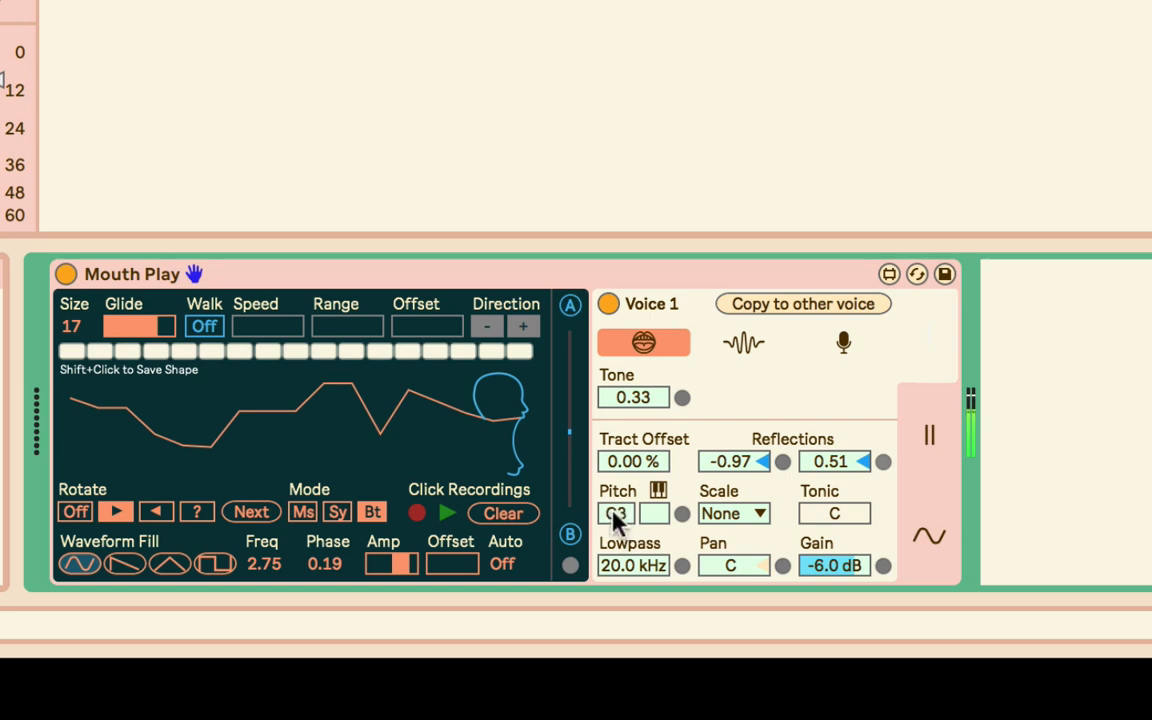
{"action": "mouse_move", "coordinate": [527, 437]}
{"action": "left_mouse_down"}
{"action": "mouse_move", "coordinate": [303, 404]}
{"action": "mouse_move", "coordinate": [232, 435]}
{"action": "left_mouse_up"}
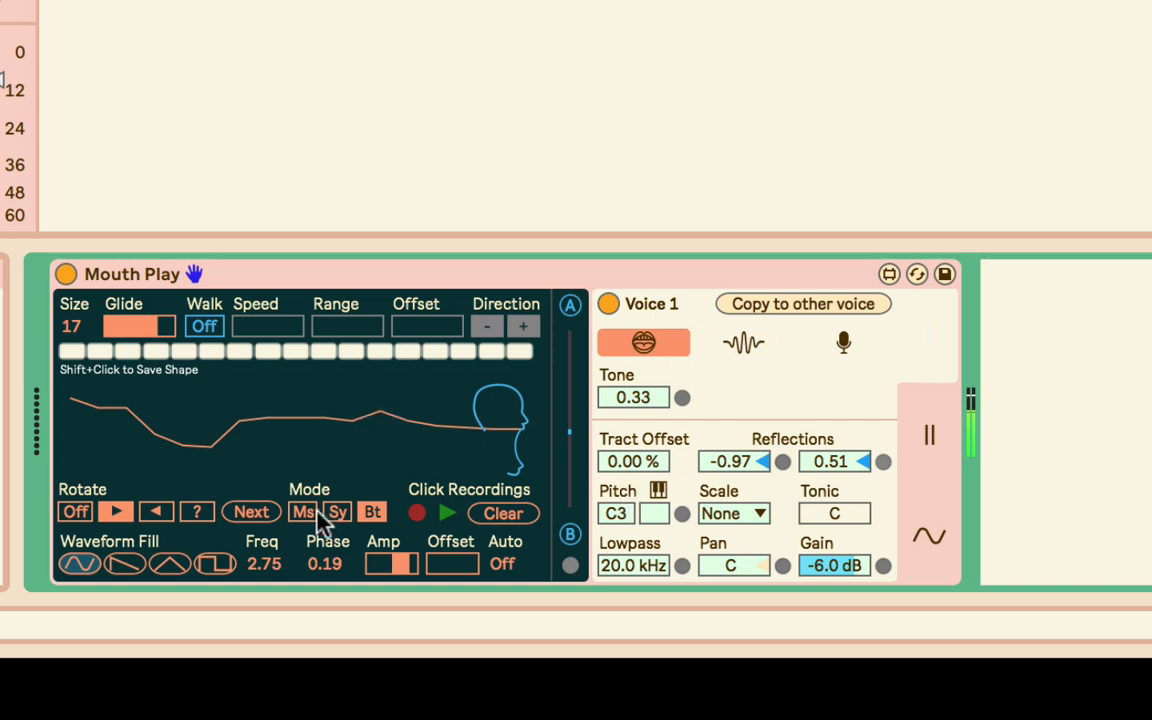
{"action": "left_click_drag", "start_coordinate": [402, 428], "coordinate": [193, 402]}
{"action": "mouse_move", "coordinate": [290, 463]}
{"action": "left_mouse_down"}
{"action": "mouse_move", "coordinate": [494, 411]}
{"action": "mouse_move", "coordinate": [216, 465]}
{"action": "mouse_move", "coordinate": [335, 418]}
{"action": "mouse_move", "coordinate": [437, 445]}
{"action": "mouse_move", "coordinate": [483, 424]}
{"action": "left_mouse_up"}
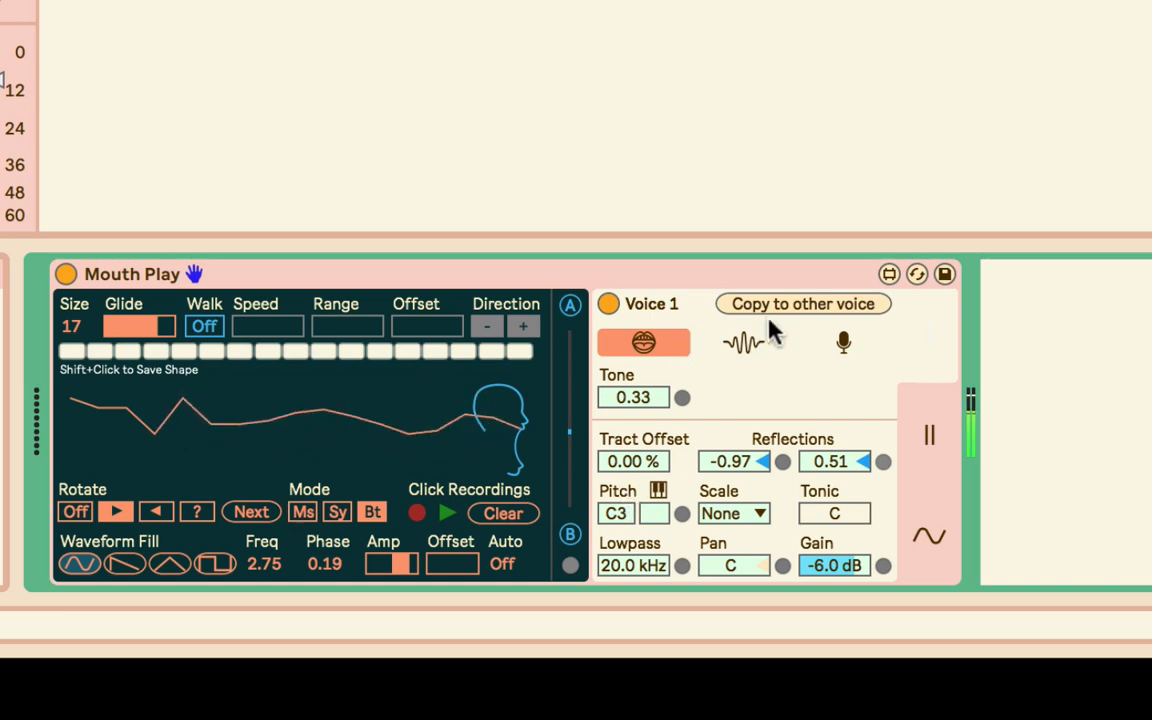
Step: Switch Voice 1 to the oscillator source with an FM Ratio of 1.00 : 1 and lower the track volume to about -17
{"action": "left_click", "coordinate": [765, 350]}
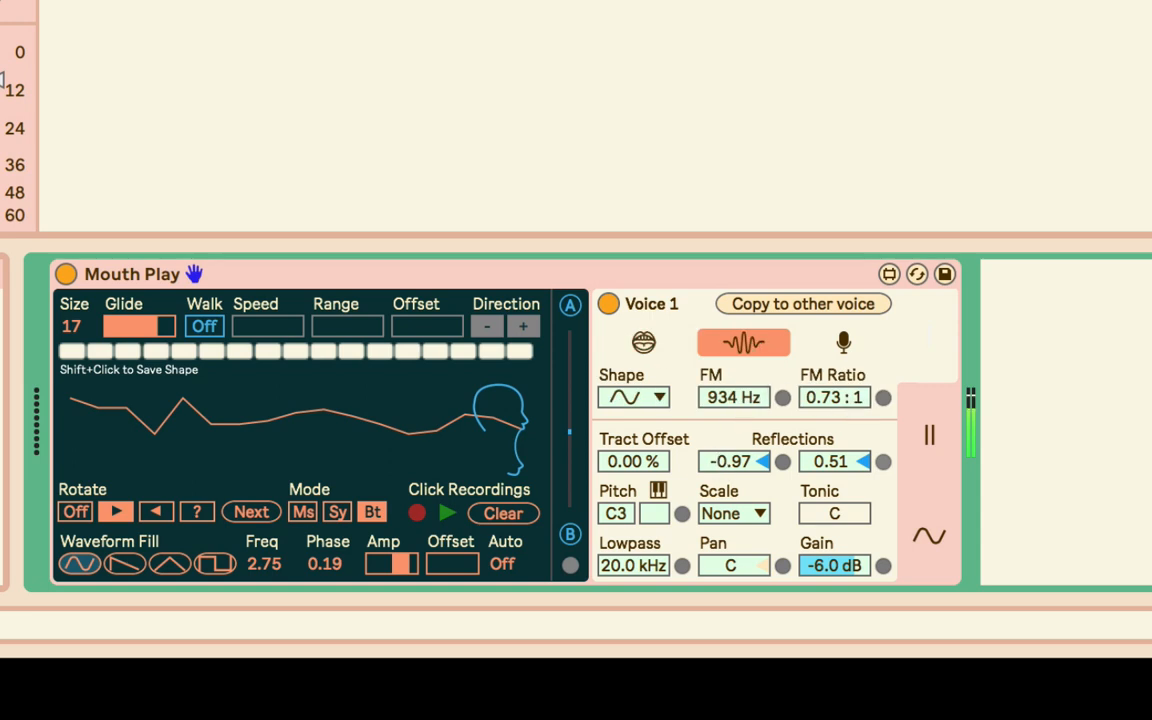
{"action": "left_click_drag", "start_coordinate": [620, 522], "coordinate": [620, 506]}
{"action": "double_click", "coordinate": [620, 522]}
{"action": "left_click_drag", "start_coordinate": [2, 80], "coordinate": [2, 107]}
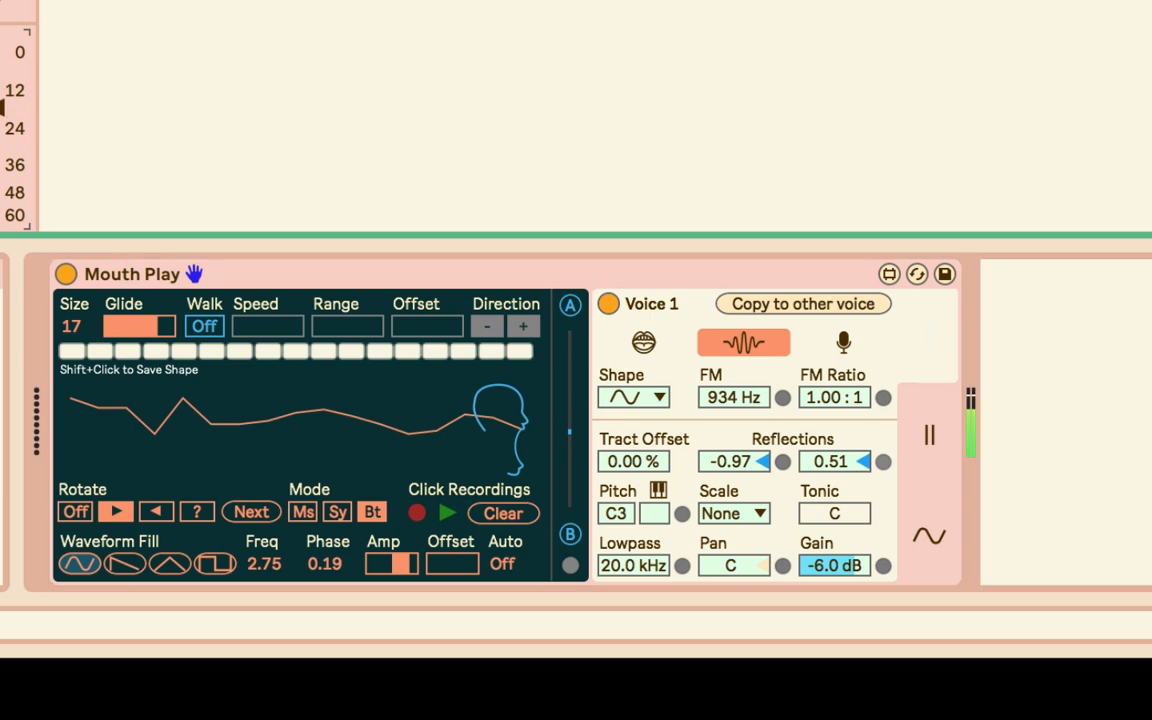
Step: Try out Voice 1's fine pitch adjustment and keyboard pitch toggle, and lower its pitch to B2
{"action": "left_click", "coordinate": [623, 513]}
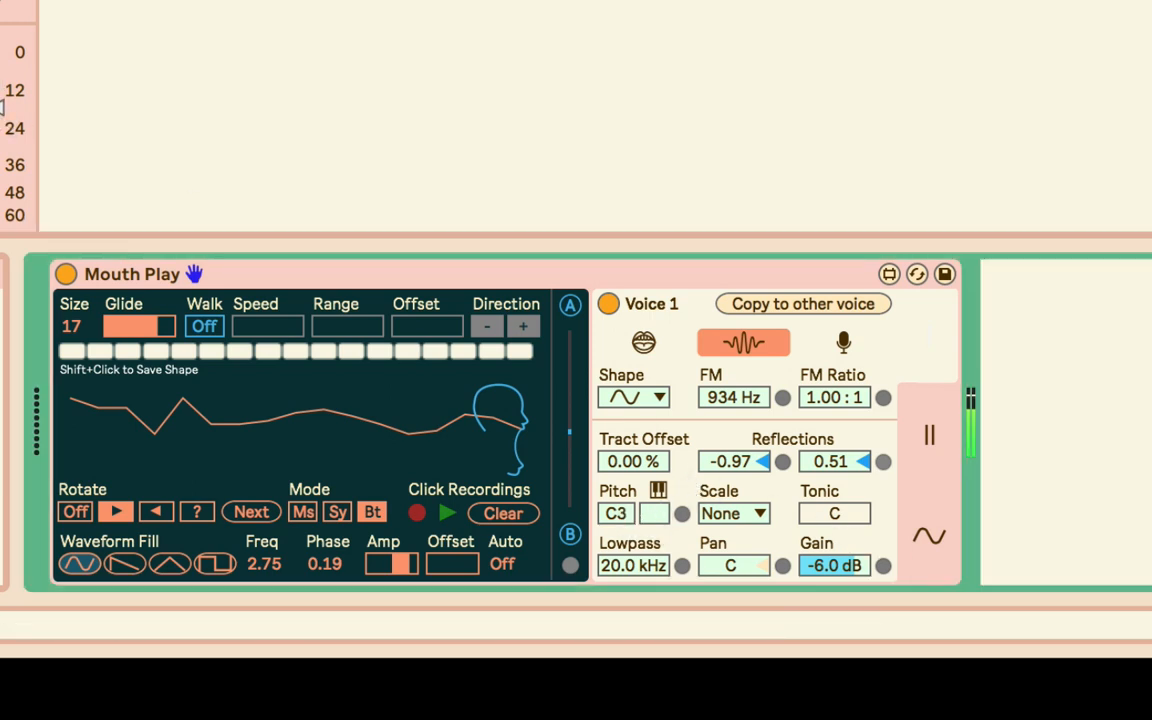
{"action": "mouse_move", "coordinate": [654, 514]}
{"action": "left_mouse_down"}
{"action": "mouse_move", "coordinate": [654, 498]}
{"action": "mouse_move", "coordinate": [654, 530]}
{"action": "left_mouse_up"}
{"action": "double_click", "coordinate": [650, 516]}
{"action": "left_click", "coordinate": [658, 493]}
{"action": "left_click", "coordinate": [658, 491]}
{"action": "mouse_move", "coordinate": [622, 513]}
{"action": "left_mouse_down"}
{"action": "mouse_move", "coordinate": [622, 490]}
{"action": "mouse_move", "coordinate": [623, 515]}
{"action": "left_mouse_up"}
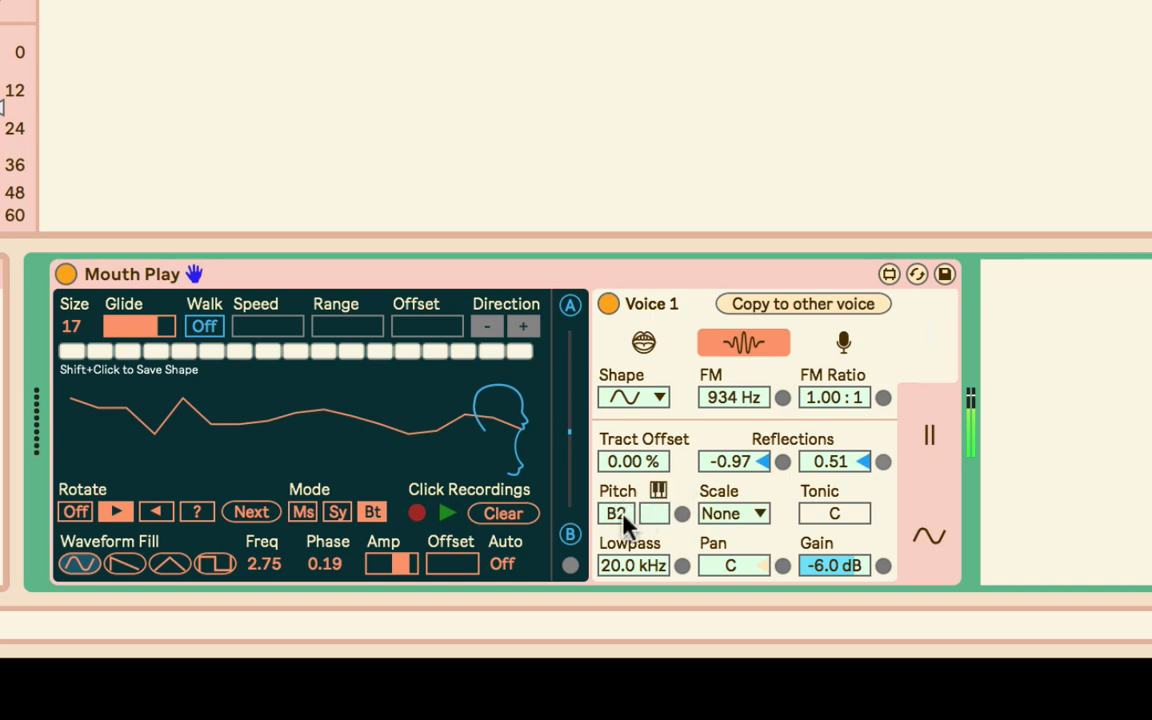
Step: Modulate Voice 1's Pitch with a positive LFO 1 amount and close the modulations view
{"action": "left_click", "coordinate": [682, 514]}
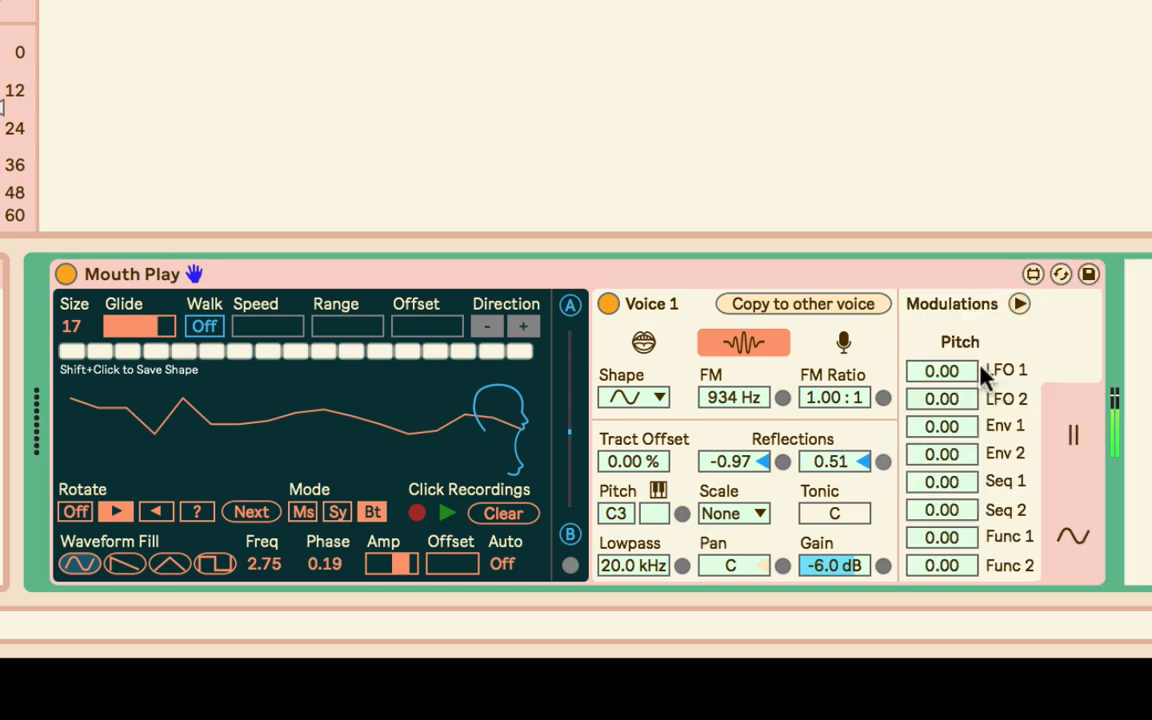
{"action": "left_click_drag", "start_coordinate": [960, 370], "coordinate": [960, 314]}
{"action": "left_click", "coordinate": [682, 514]}
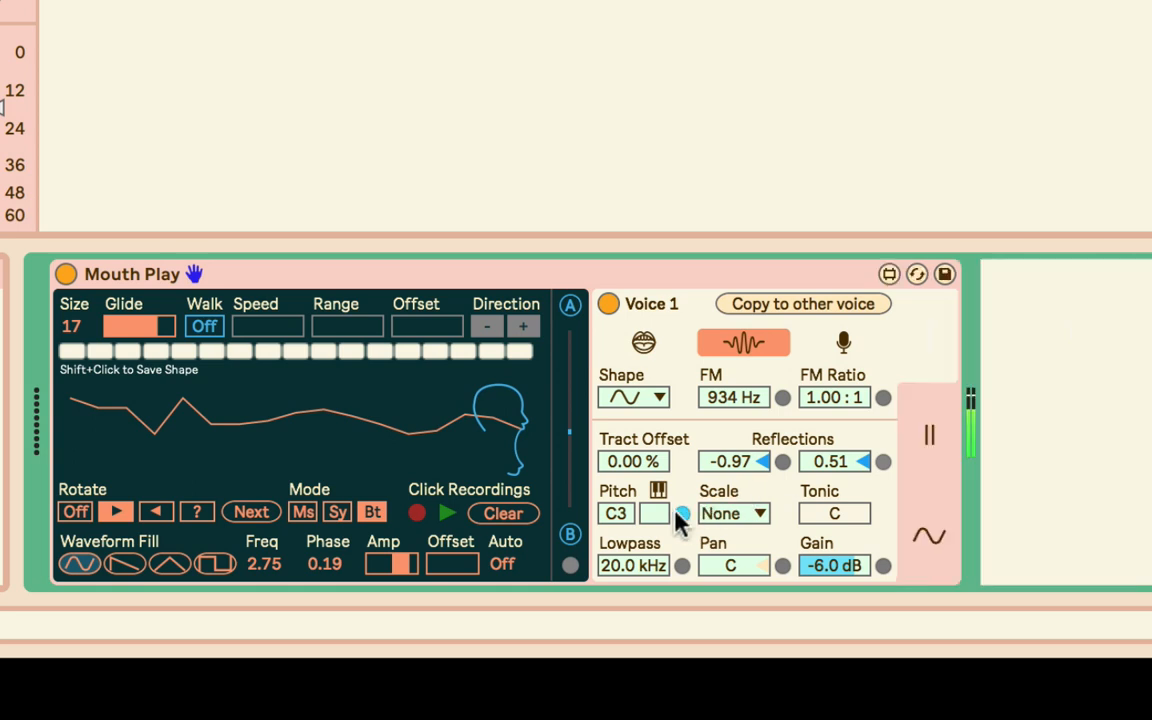
Step: Set Voice 1's Scale to PMaj and its Tonic to C#
{"action": "left_click", "coordinate": [738, 514]}
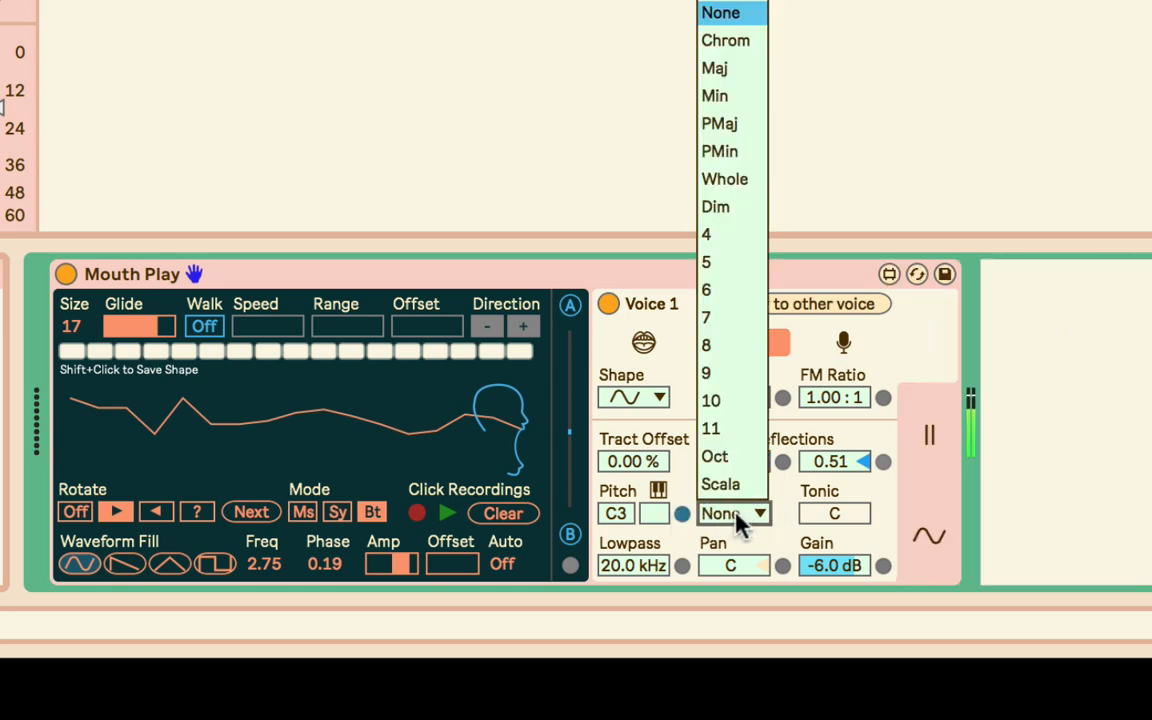
{"action": "left_click", "coordinate": [744, 126]}
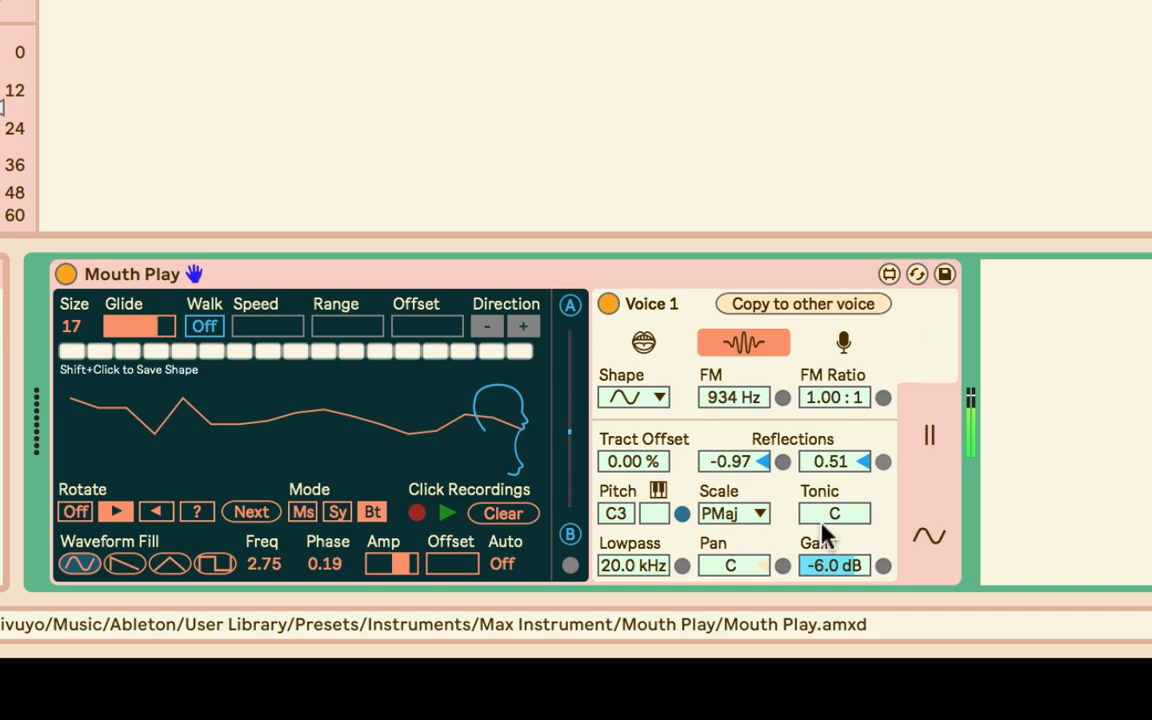
{"action": "left_click_drag", "start_coordinate": [822, 520], "coordinate": [822, 510]}
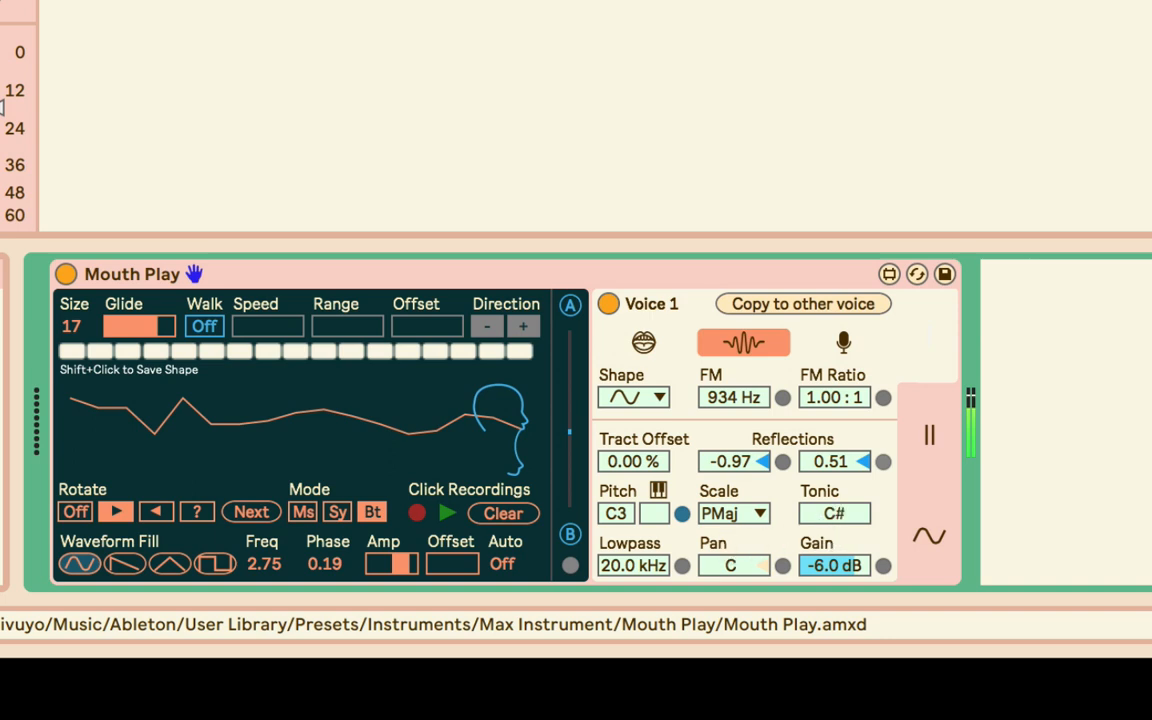
Step: Examine the options in Voice 1's Scale list, including the numbered divisions, Oct and Scala
{"action": "left_click", "coordinate": [752, 512]}
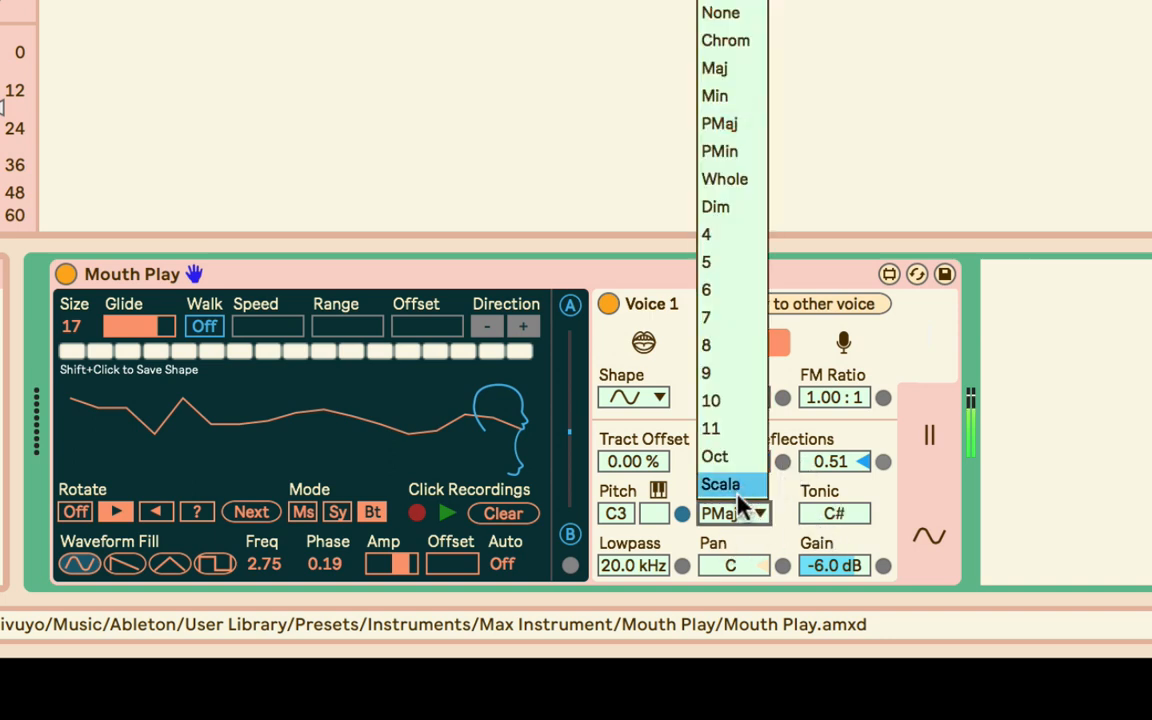
{"action": "left_click", "coordinate": [738, 516]}
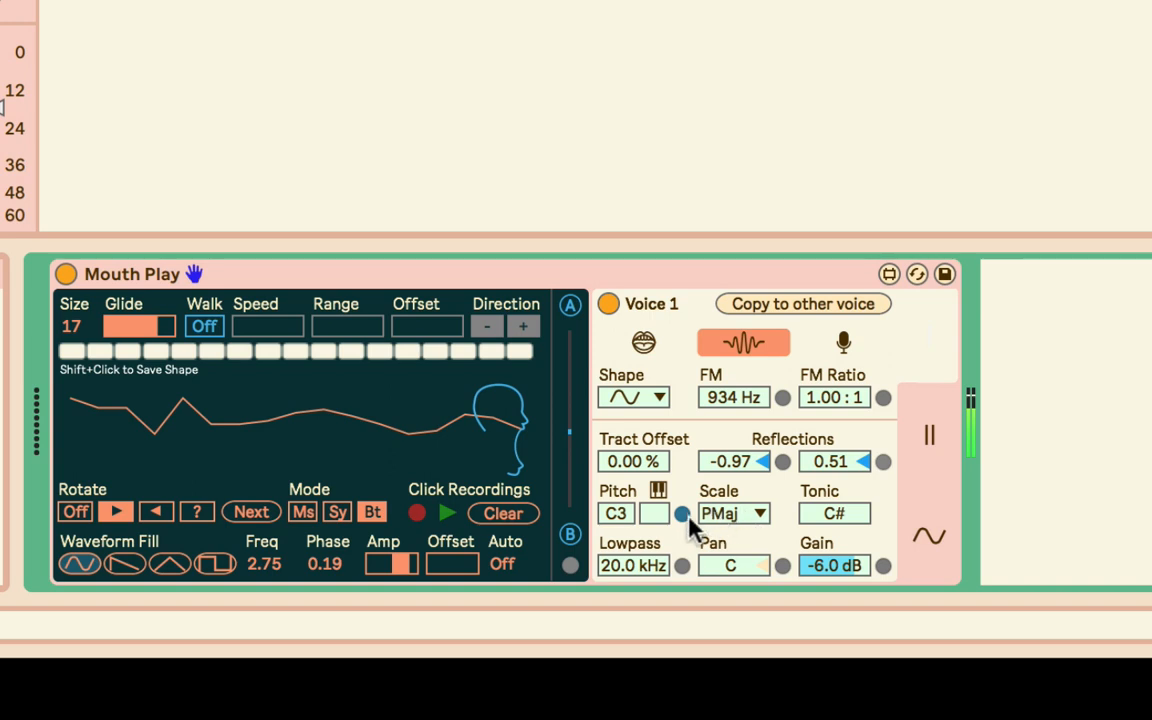
{"action": "left_click", "coordinate": [745, 525]}
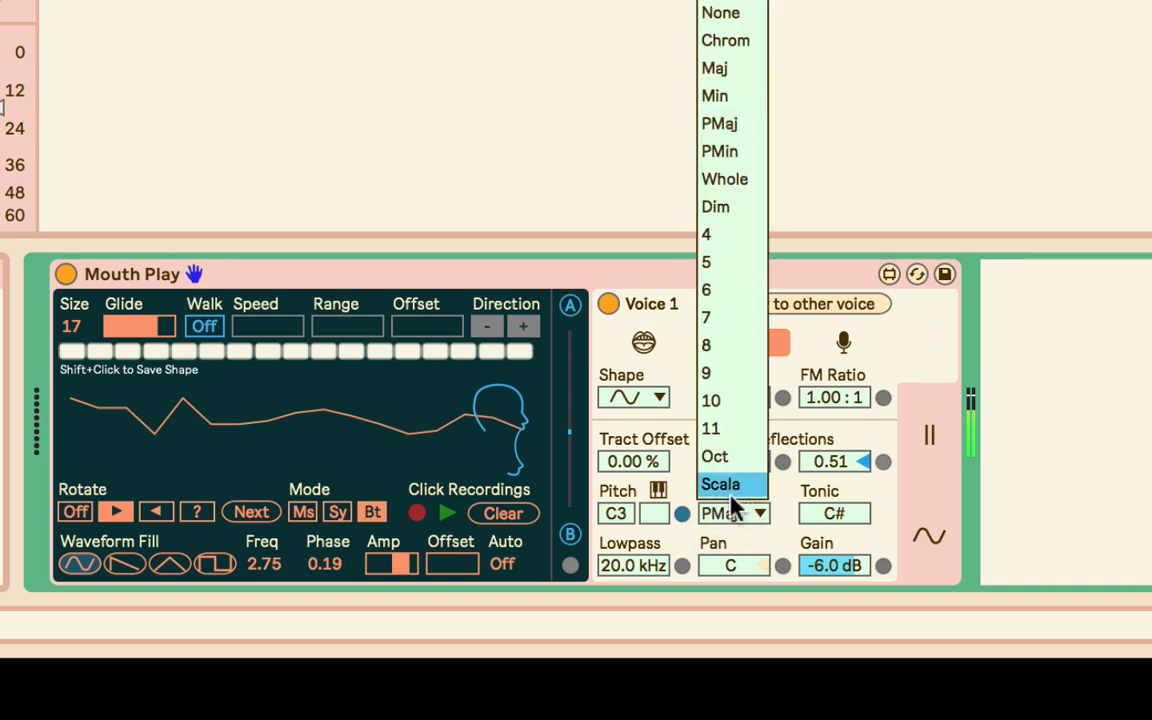
{"action": "left_click", "coordinate": [730, 508]}
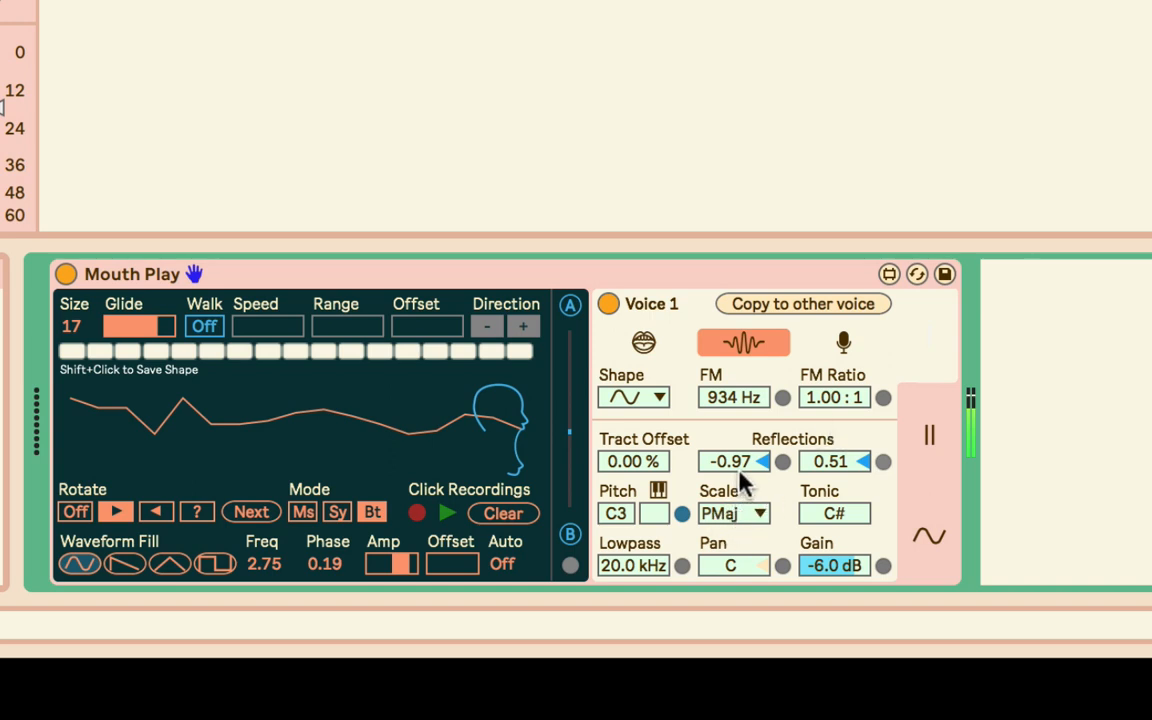
{"action": "left_click", "coordinate": [745, 522]}
{"action": "left_click", "coordinate": [743, 523]}
{"action": "left_click", "coordinate": [745, 522]}
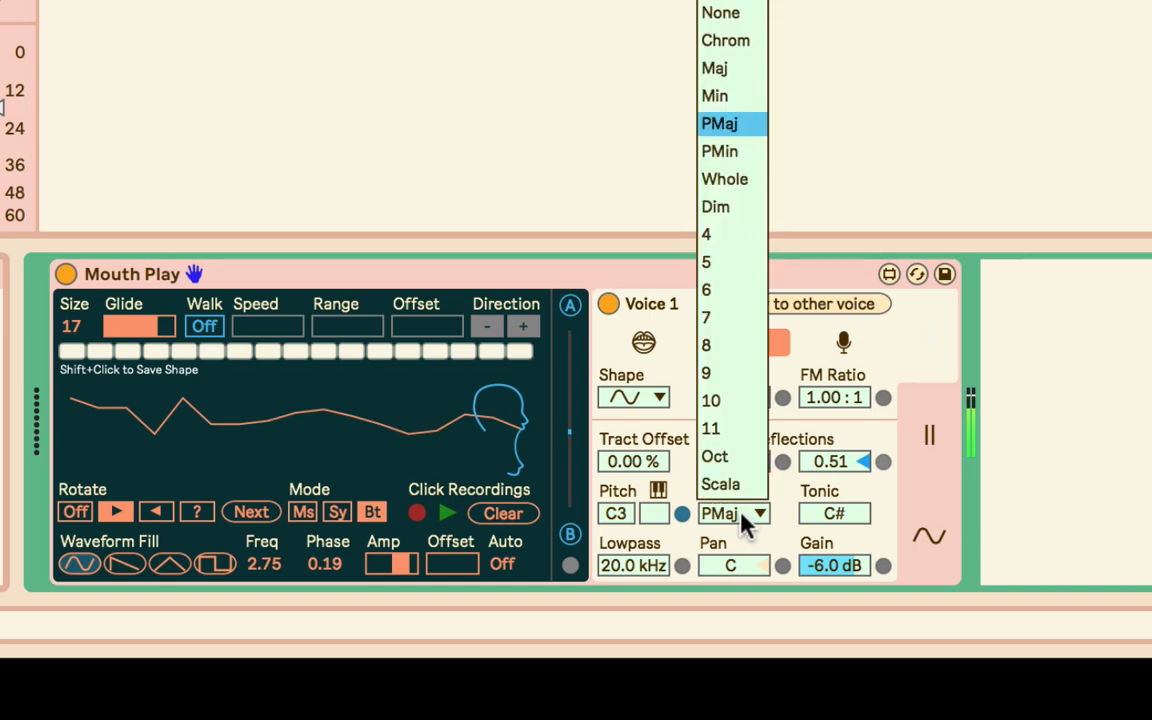
{"action": "left_click", "coordinate": [749, 510]}
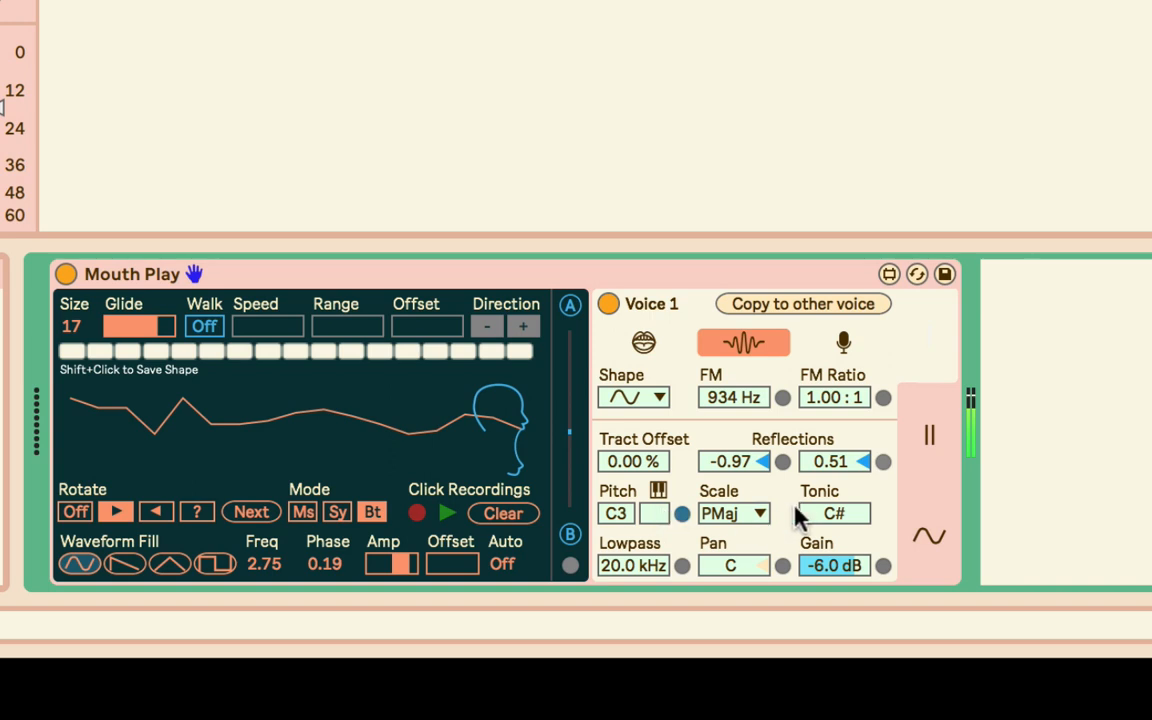
{"action": "left_click", "coordinate": [760, 514]}
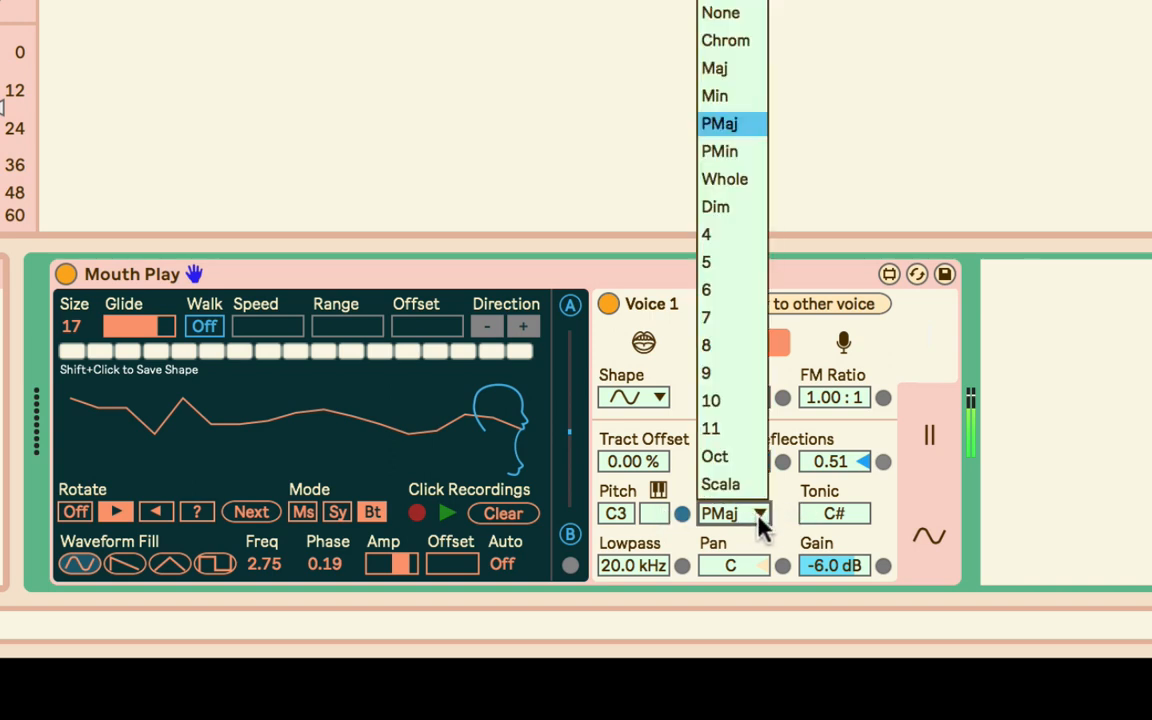
{"action": "left_click", "coordinate": [760, 520]}
{"action": "left_click", "coordinate": [707, 518]}
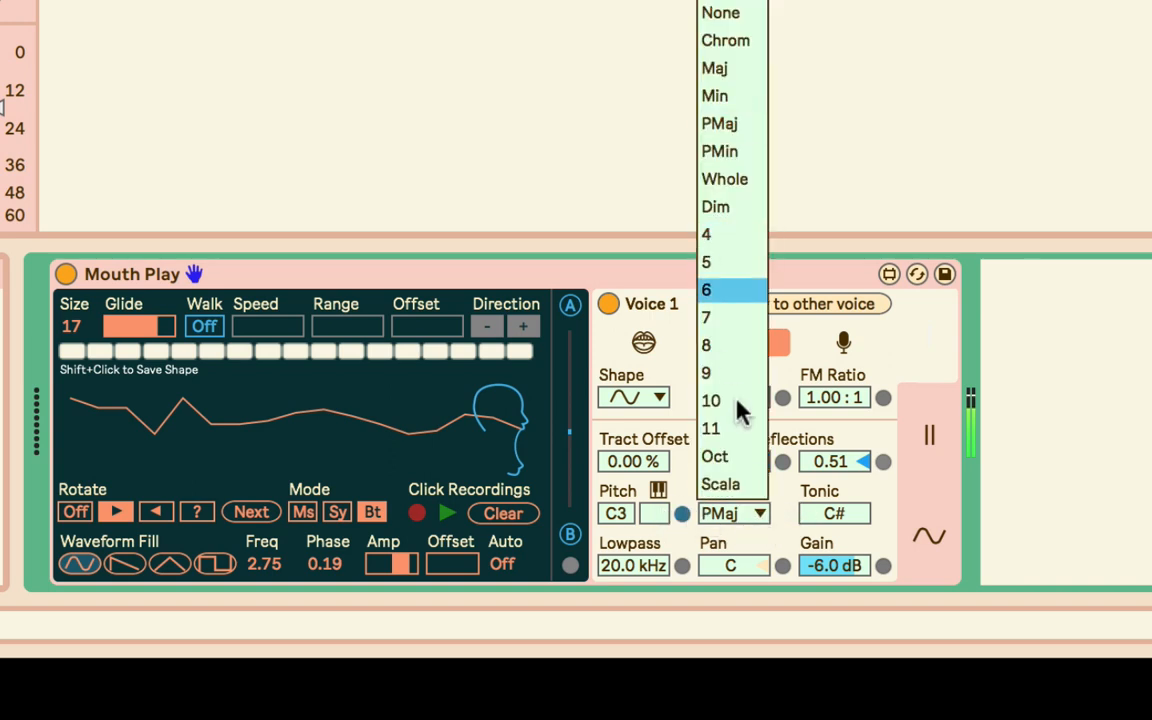
{"action": "left_click", "coordinate": [764, 520]}
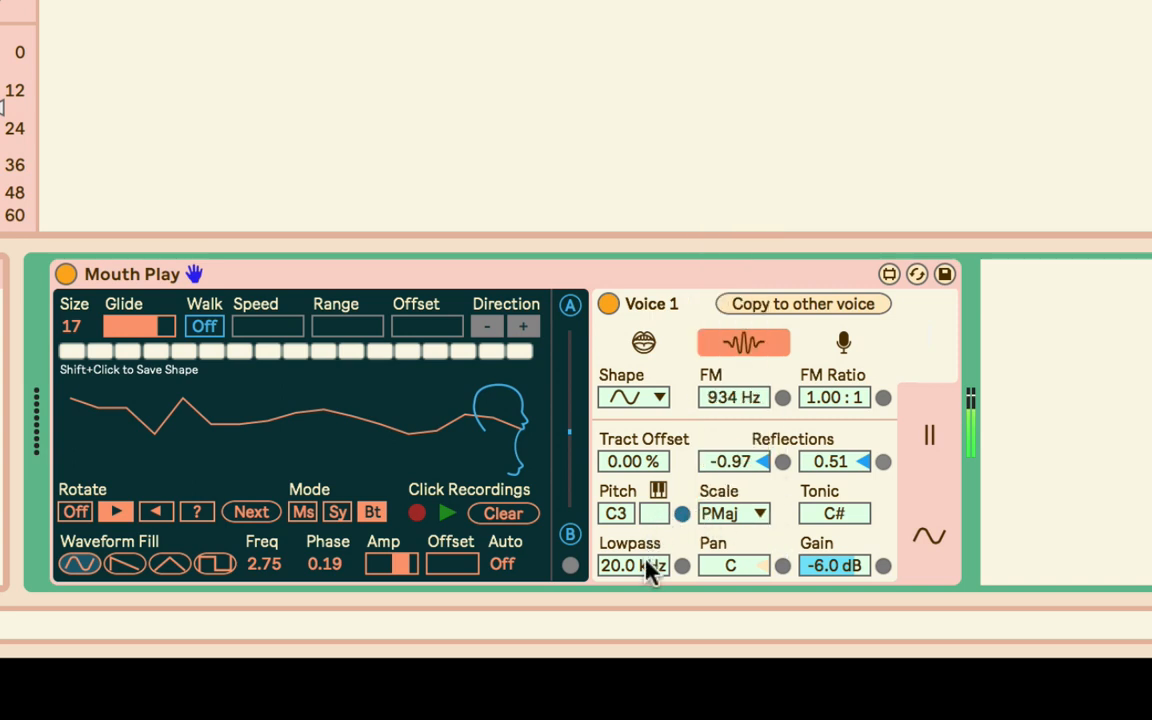
Step: Try out Voice 1's Lowpass, and copy the voice's settings to Voice 2 and display that voice
{"action": "left_click_drag", "start_coordinate": [648, 568], "coordinate": [648, 620]}
{"action": "left_click", "coordinate": [800, 314]}
{"action": "left_click", "coordinate": [848, 306]}
{"action": "left_click", "coordinate": [944, 428]}
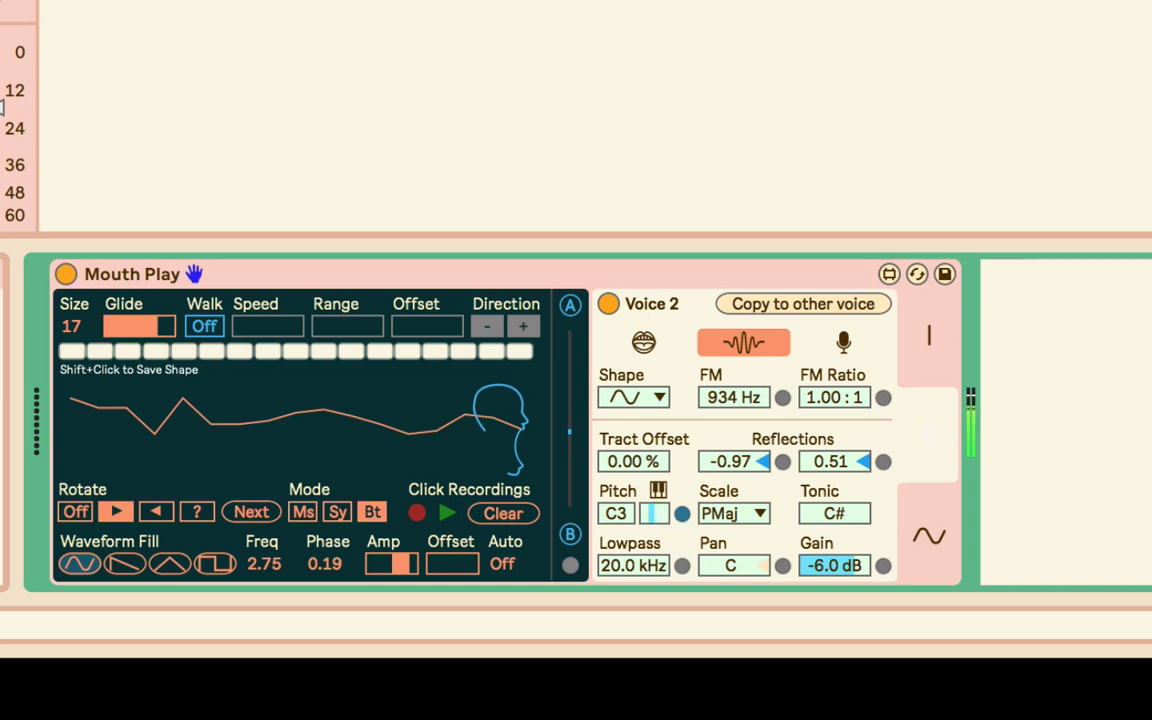
Step: Raise the track volume to about -14 and retune Voice 2's Pitch to A#3
{"action": "left_click_drag", "start_coordinate": [1, 108], "coordinate": [1, 97]}
{"action": "left_click", "coordinate": [575, 535]}
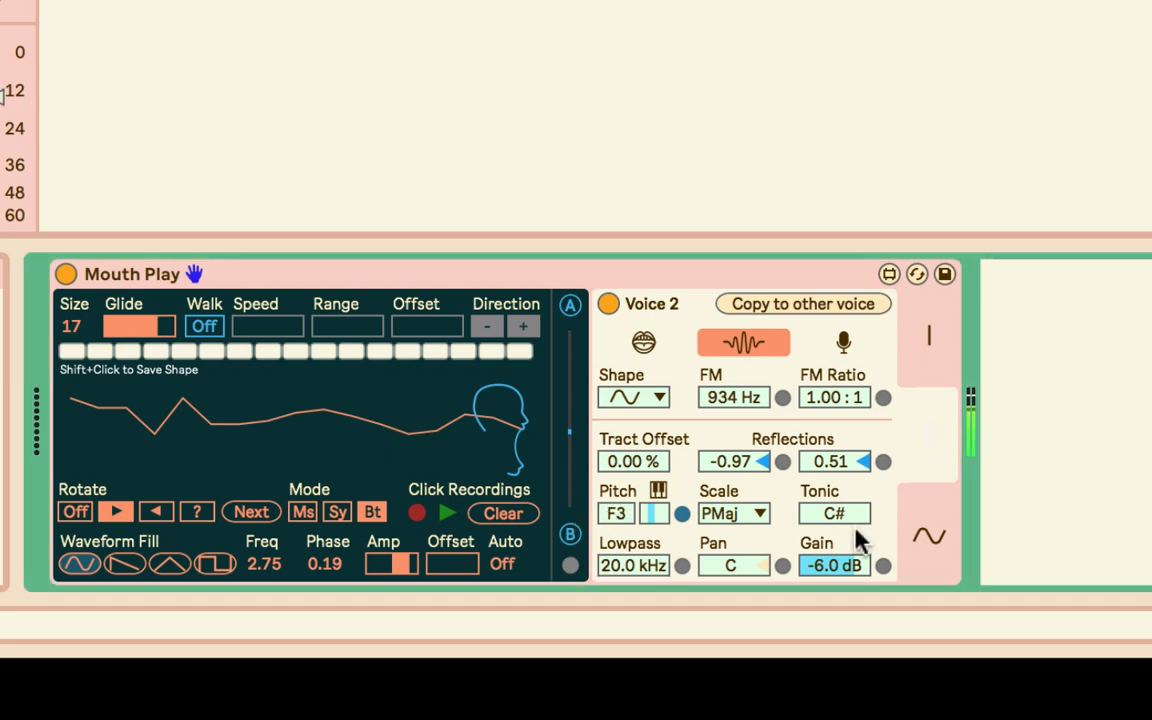
{"action": "left_click", "coordinate": [656, 517]}
{"action": "left_click_drag", "start_coordinate": [655, 517], "coordinate": [656, 517]}
Step: Set Voice 2's second Reflections value to 1.00 and switch the voice off
{"action": "left_click_drag", "start_coordinate": [866, 466], "coordinate": [866, 410]}
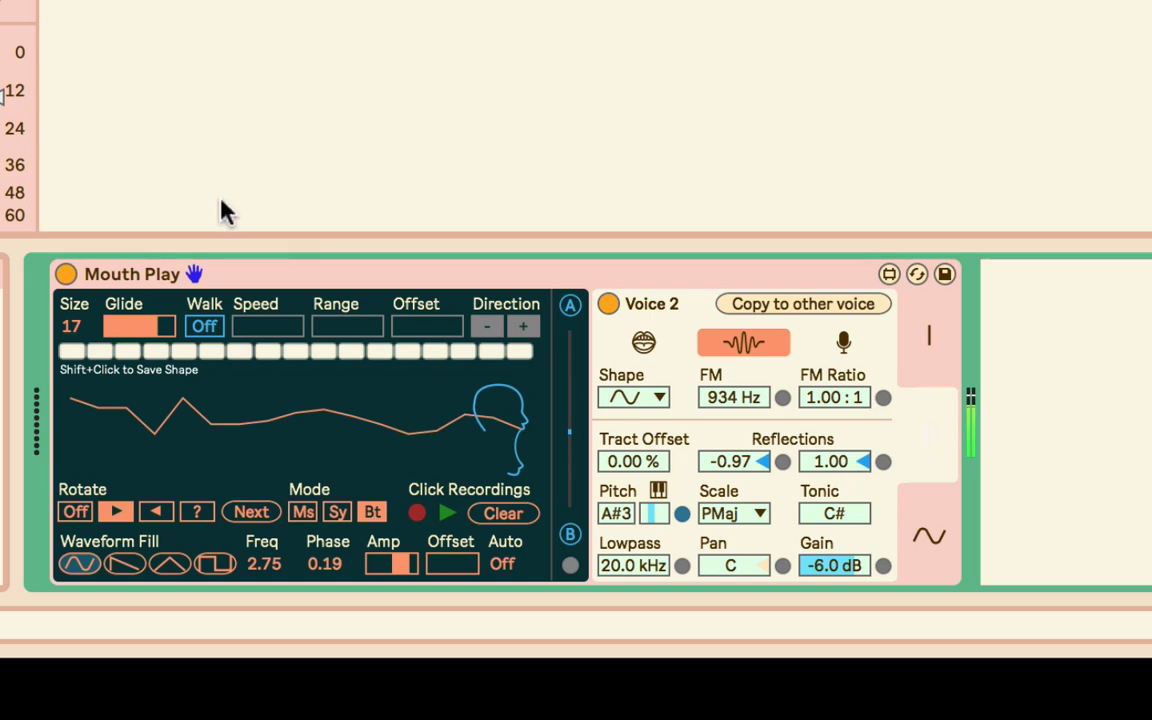
{"action": "left_click", "coordinate": [608, 304]}
Step: Show the modulation sources and redraw the first sequencer's steps as alternating positive and negative values
{"action": "left_click", "coordinate": [928, 550]}
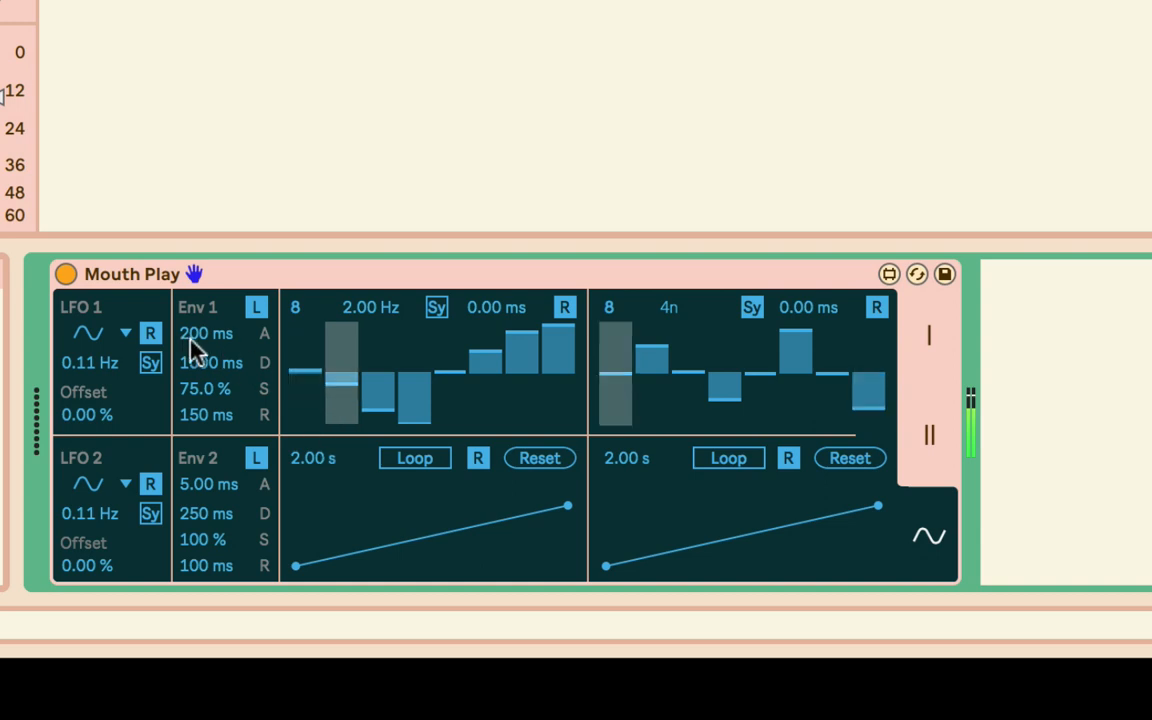
{"action": "left_click", "coordinate": [149, 334]}
{"action": "mouse_move", "coordinate": [329, 357]}
{"action": "left_mouse_down"}
{"action": "mouse_move", "coordinate": [391, 417]}
{"action": "mouse_move", "coordinate": [548, 355]}
{"action": "mouse_move", "coordinate": [549, 395]}
{"action": "left_mouse_up"}
{"action": "left_click_drag", "start_coordinate": [448, 360], "coordinate": [448, 400]}
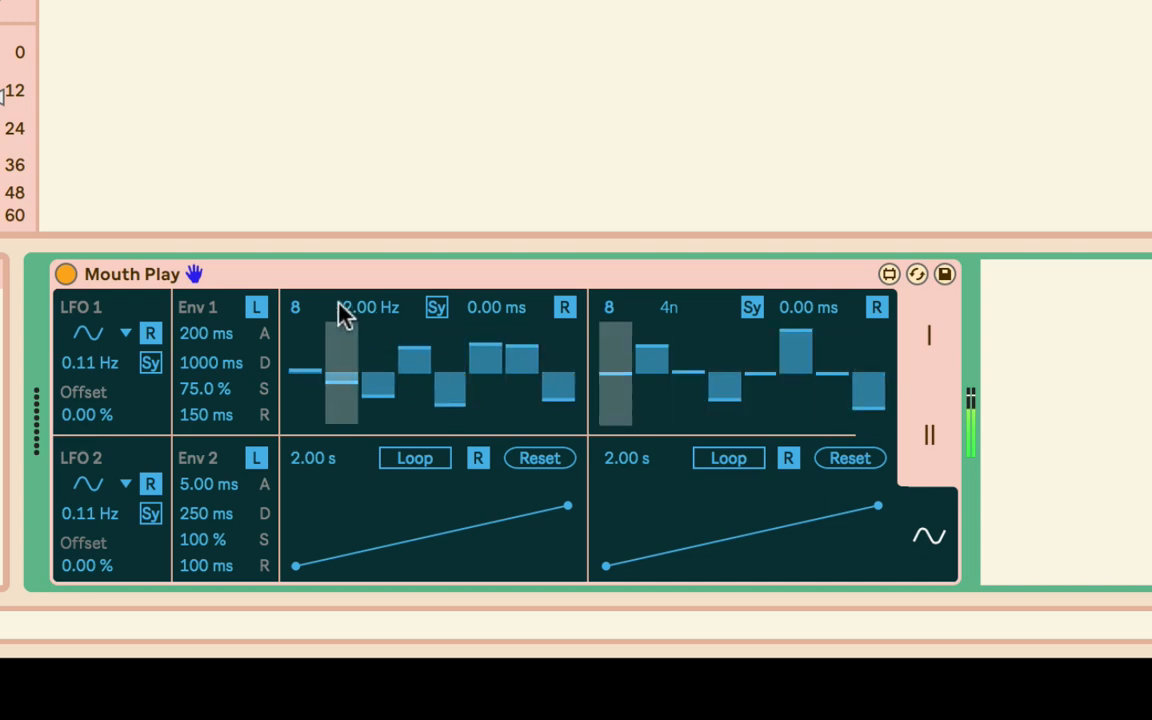
Step: Sync the first sequencer at 8n with a 723 ms time value, and lower the track volume to about -38
{"action": "mouse_move", "coordinate": [388, 314]}
{"action": "left_mouse_down"}
{"action": "mouse_move", "coordinate": [388, 350]}
{"action": "mouse_move", "coordinate": [383, 295]}
{"action": "left_mouse_up"}
{"action": "left_click", "coordinate": [437, 309]}
{"action": "mouse_move", "coordinate": [490, 311]}
{"action": "left_mouse_down"}
{"action": "mouse_move", "coordinate": [490, 279]}
{"action": "mouse_move", "coordinate": [488, 314]}
{"action": "left_mouse_up"}
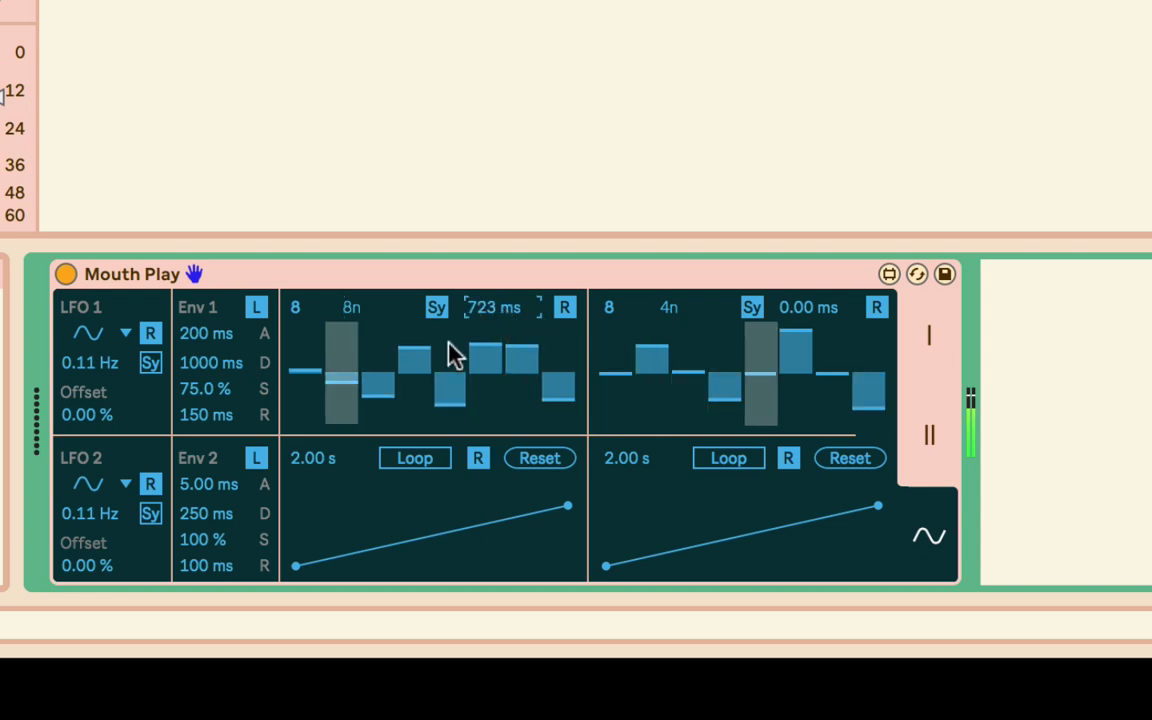
{"action": "left_click_drag", "start_coordinate": [2, 98], "coordinate": [2, 170]}
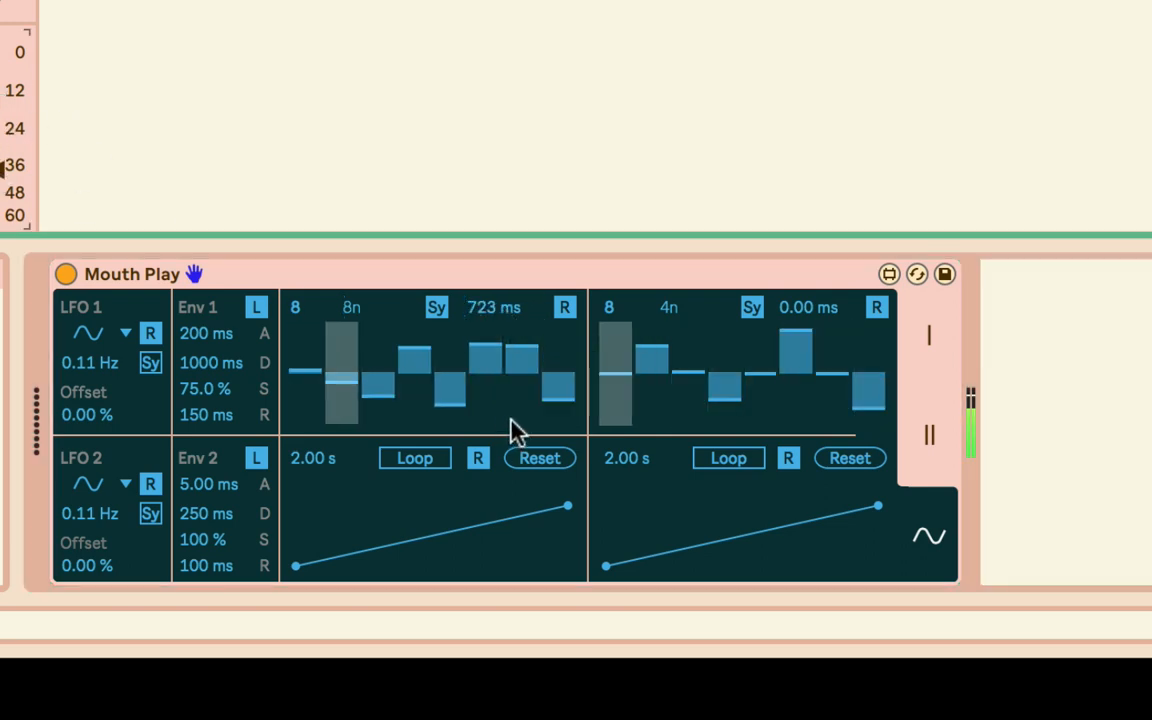
{"action": "left_click", "coordinate": [490, 307]}
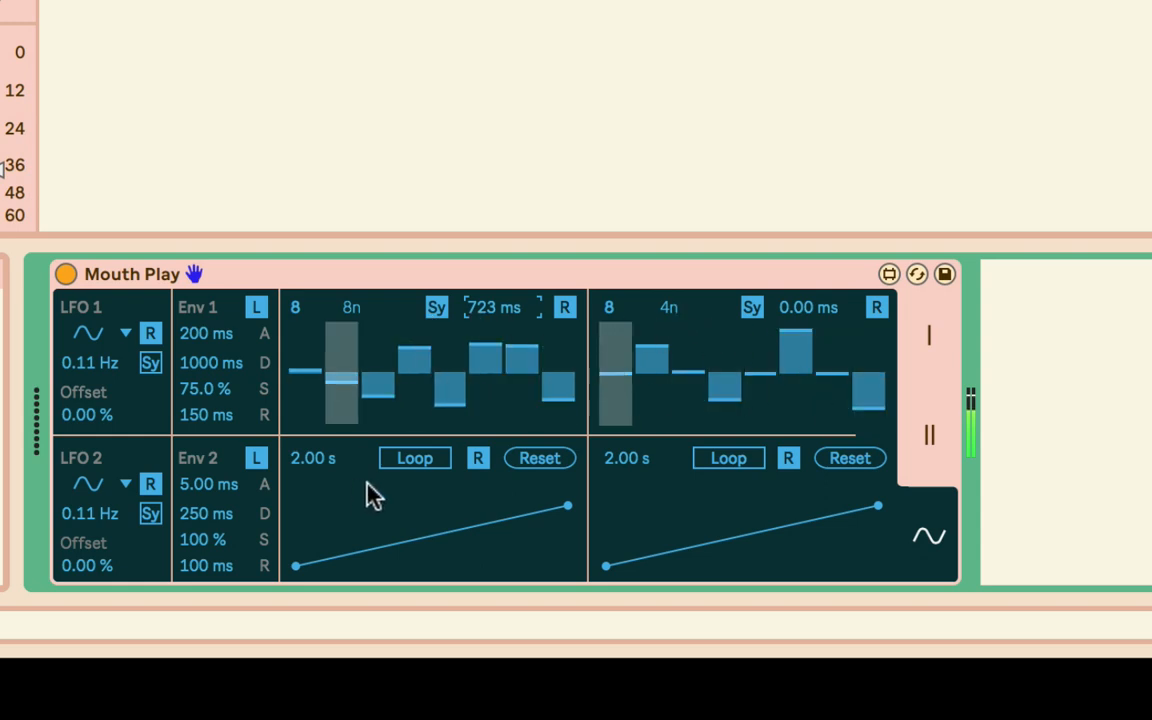
Step: Shape the first function with four extra breakpoints, and loop it with a duration of 3.13 s
{"action": "left_click_drag", "start_coordinate": [352, 532], "coordinate": [458, 508]}
{"action": "left_click", "coordinate": [463, 546]}
{"action": "left_click", "coordinate": [426, 460]}
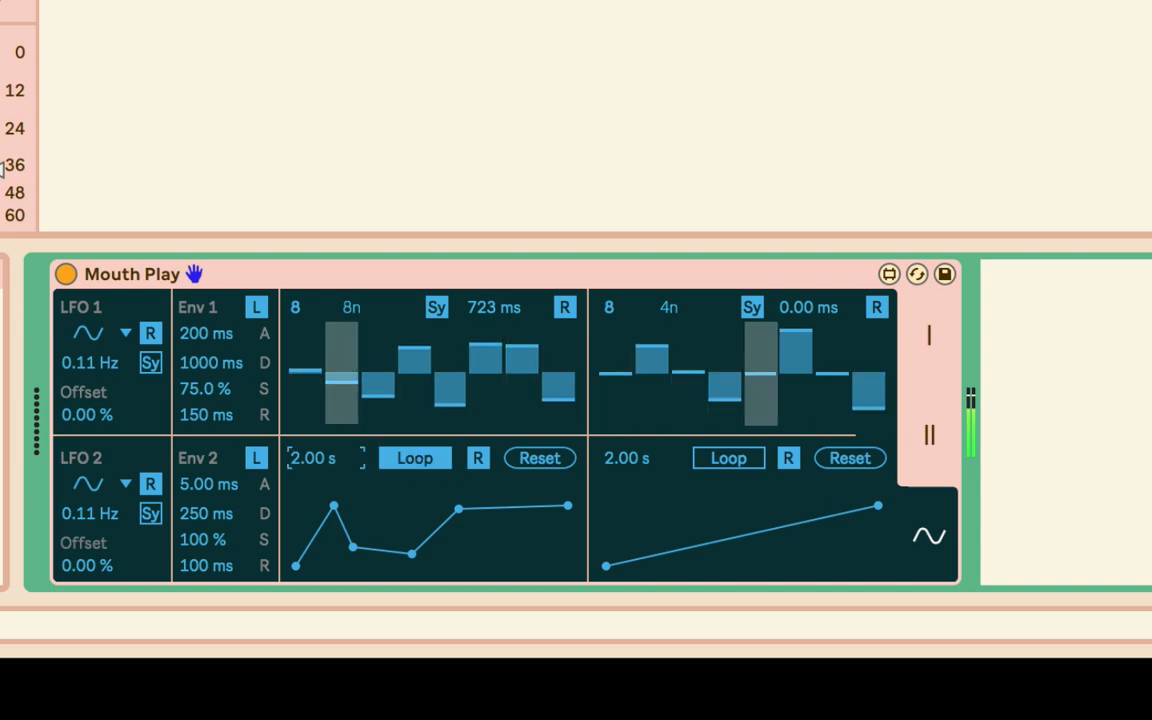
{"action": "left_click_drag", "start_coordinate": [335, 462], "coordinate": [335, 466]}
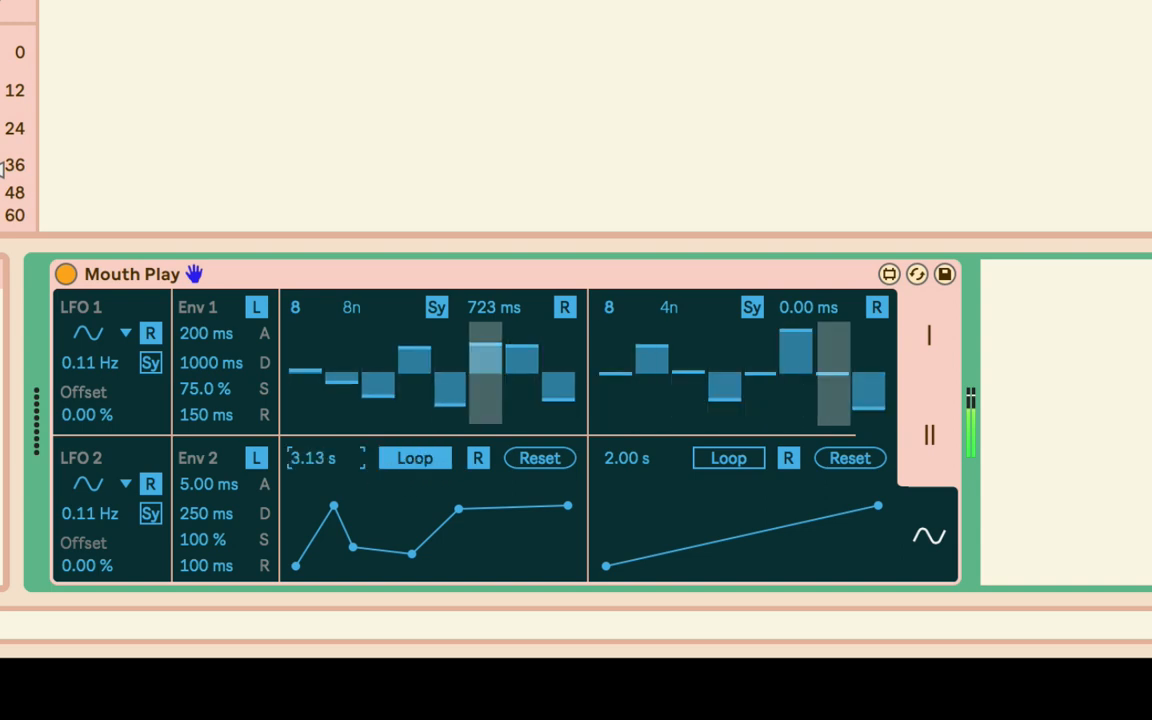
{"action": "left_click", "coordinate": [478, 462]}
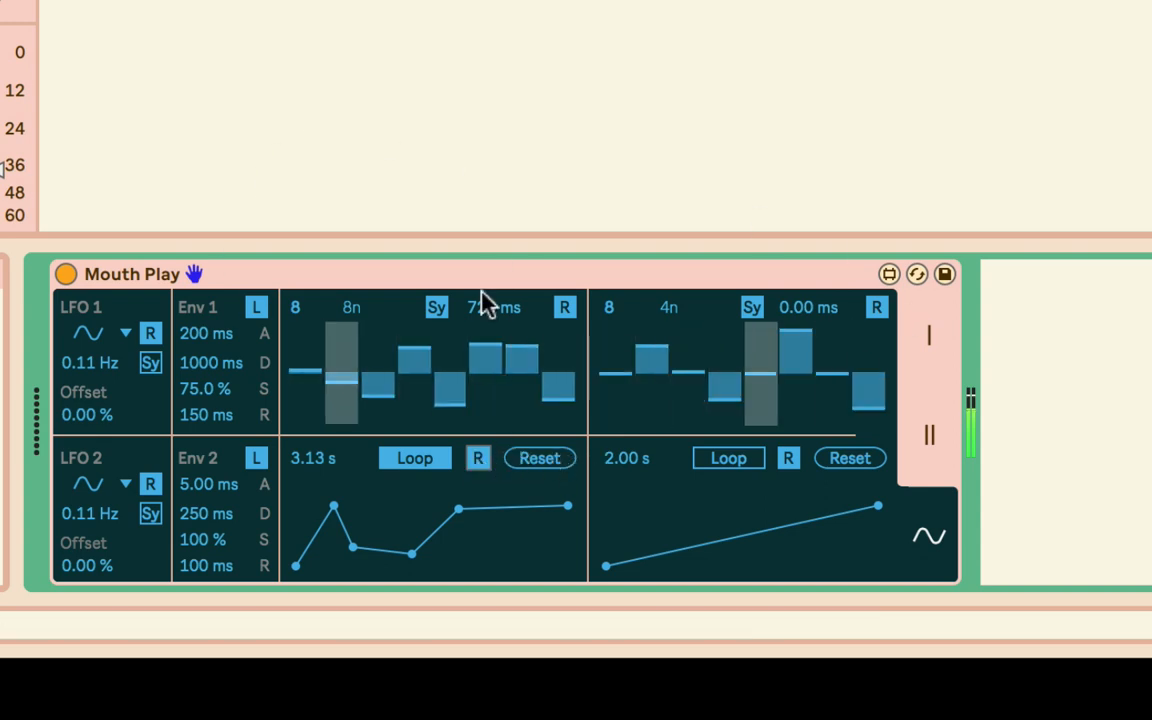
Step: Return to Voice 1's settings and raise the track volume to about -18
{"action": "left_click", "coordinate": [952, 422]}
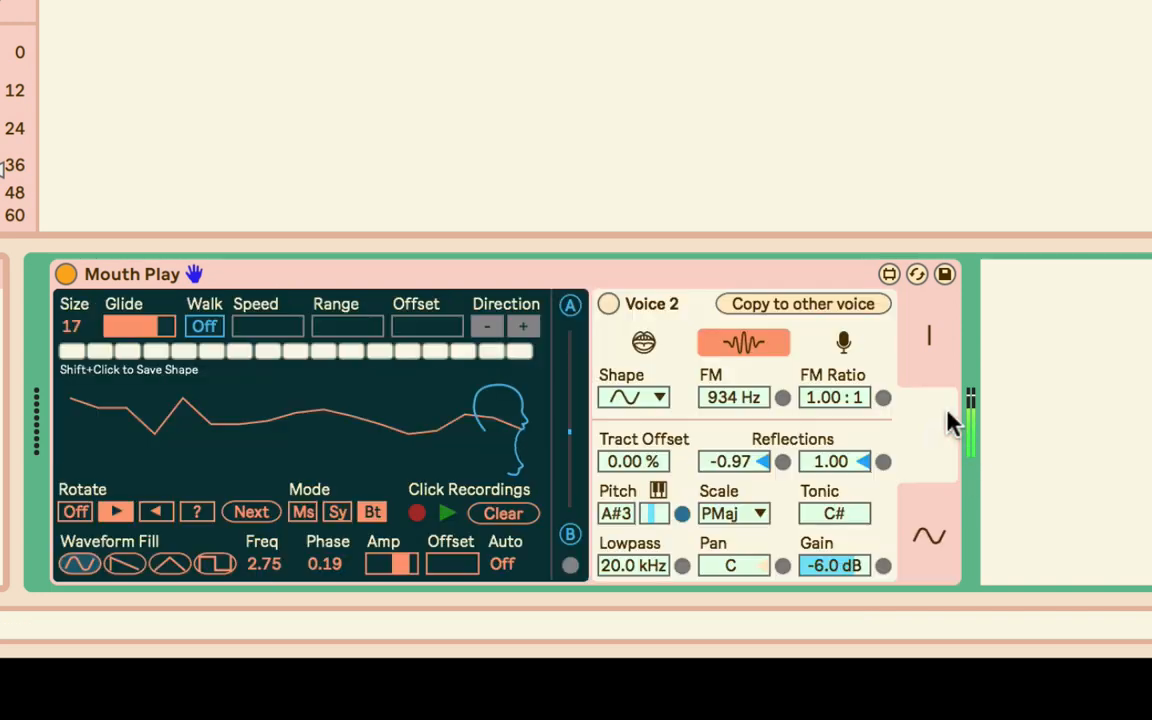
{"action": "left_click", "coordinate": [931, 367]}
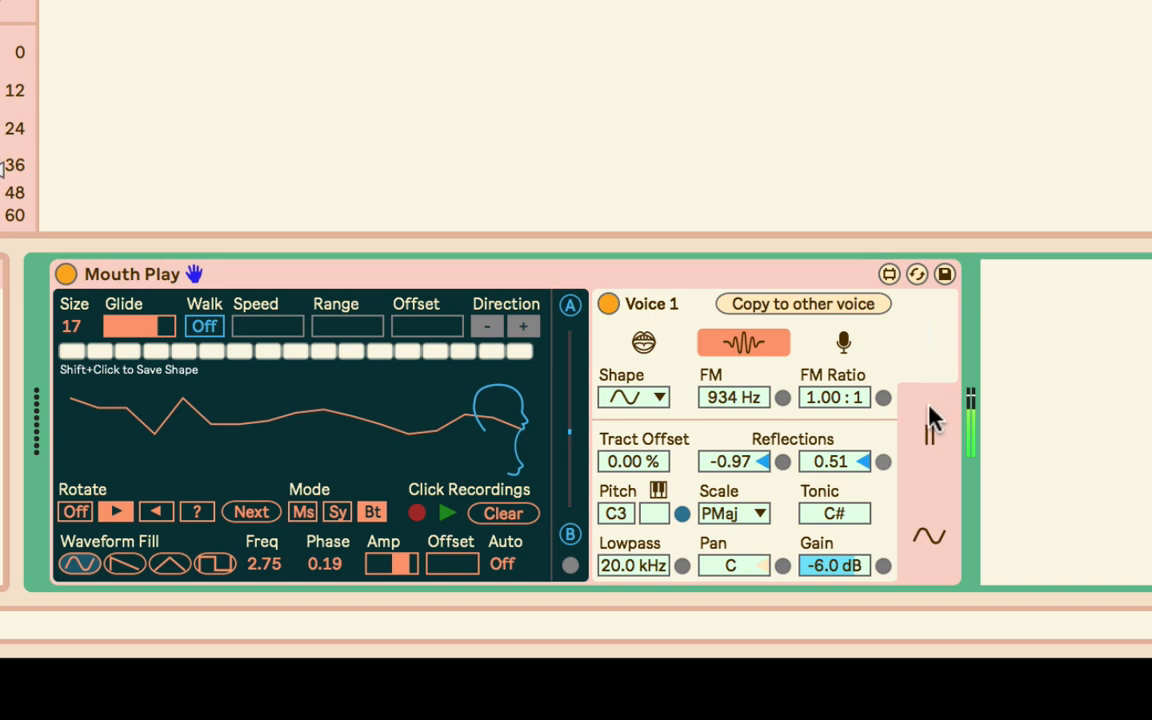
{"action": "left_click", "coordinate": [8, 120]}
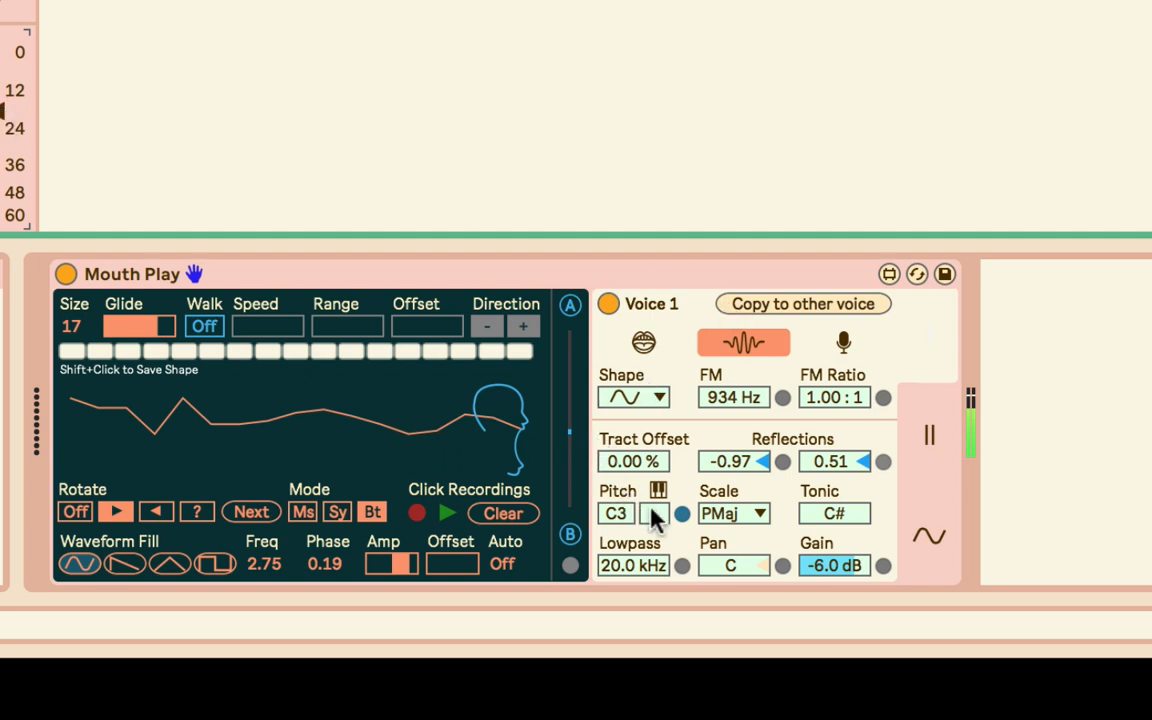
Step: Set Voice 1's Scale to None and clear the LFO 1 modulation from its Pitch, closing the modulations view
{"action": "left_click", "coordinate": [680, 513]}
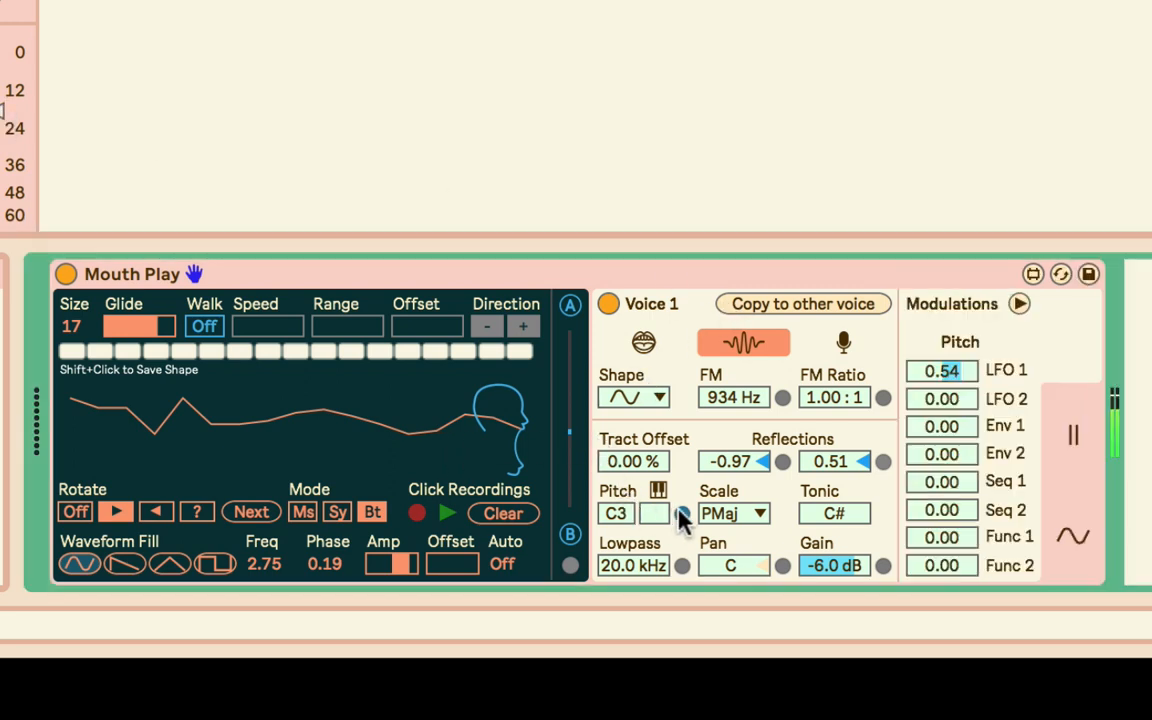
{"action": "left_click", "coordinate": [748, 514]}
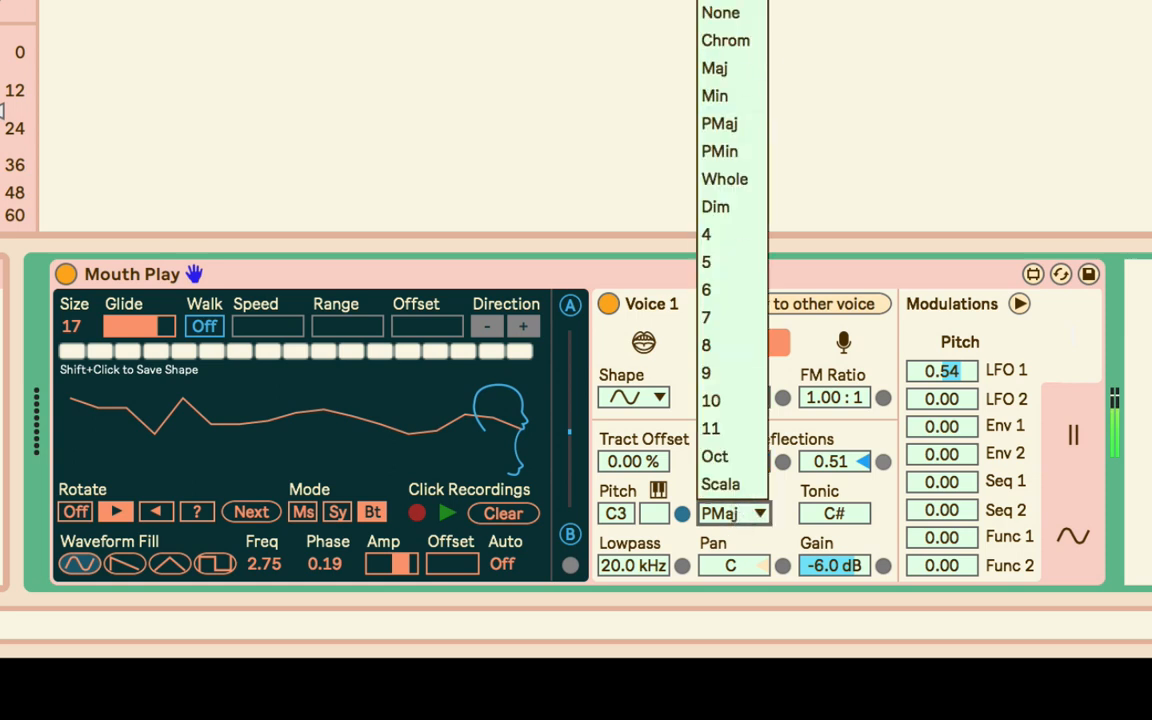
{"action": "left_click", "coordinate": [738, 10]}
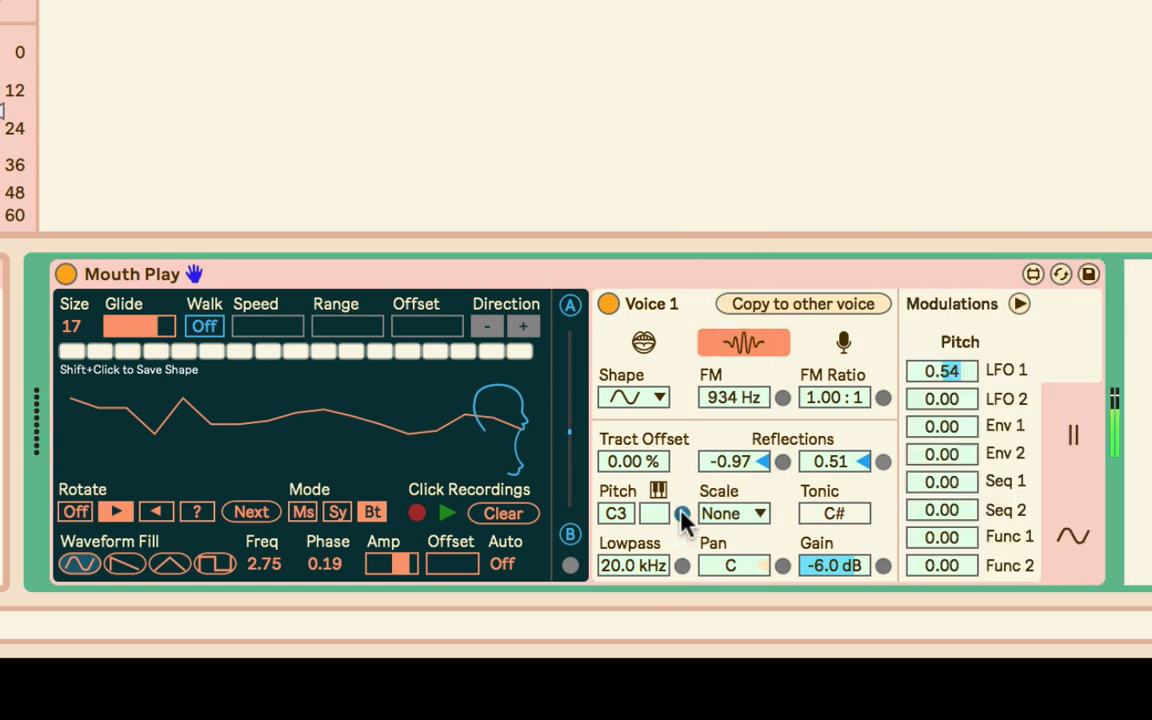
{"action": "double_click", "coordinate": [954, 370]}
{"action": "left_click", "coordinate": [1016, 303]}
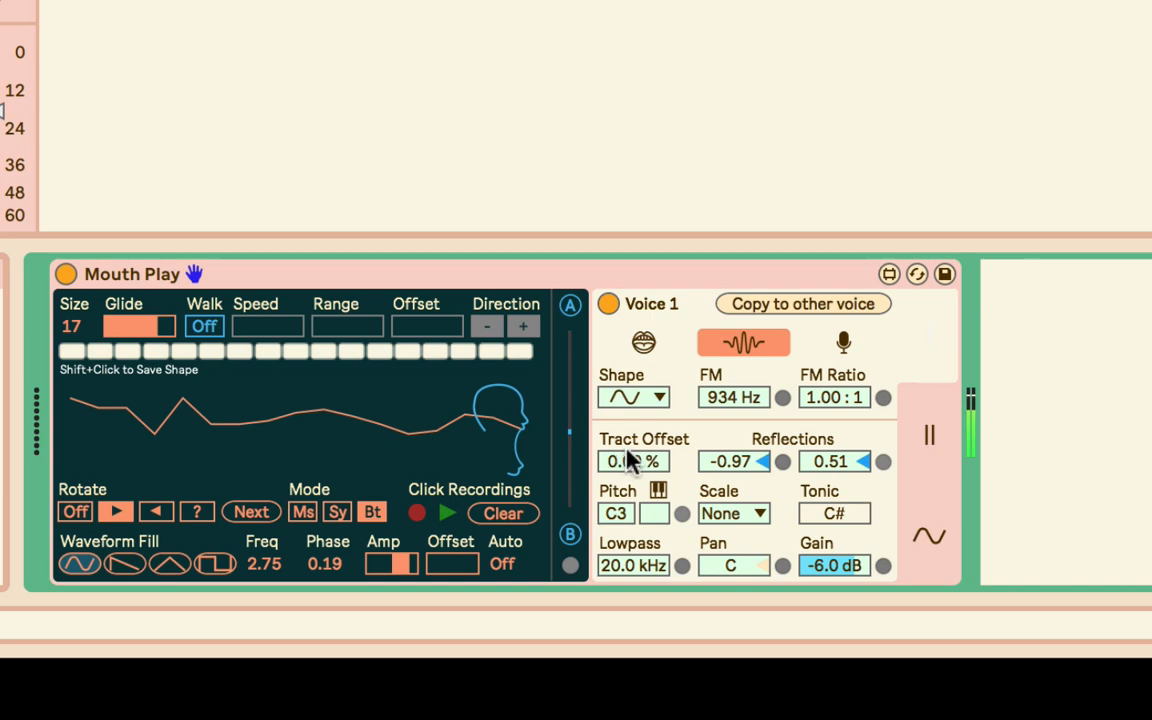
Step: Set the mouth curve's Size to 7 and switch Voice 1 to the mouth source with its Pitch at D4
{"action": "left_click_drag", "start_coordinate": [71, 326], "coordinate": [71, 384]}
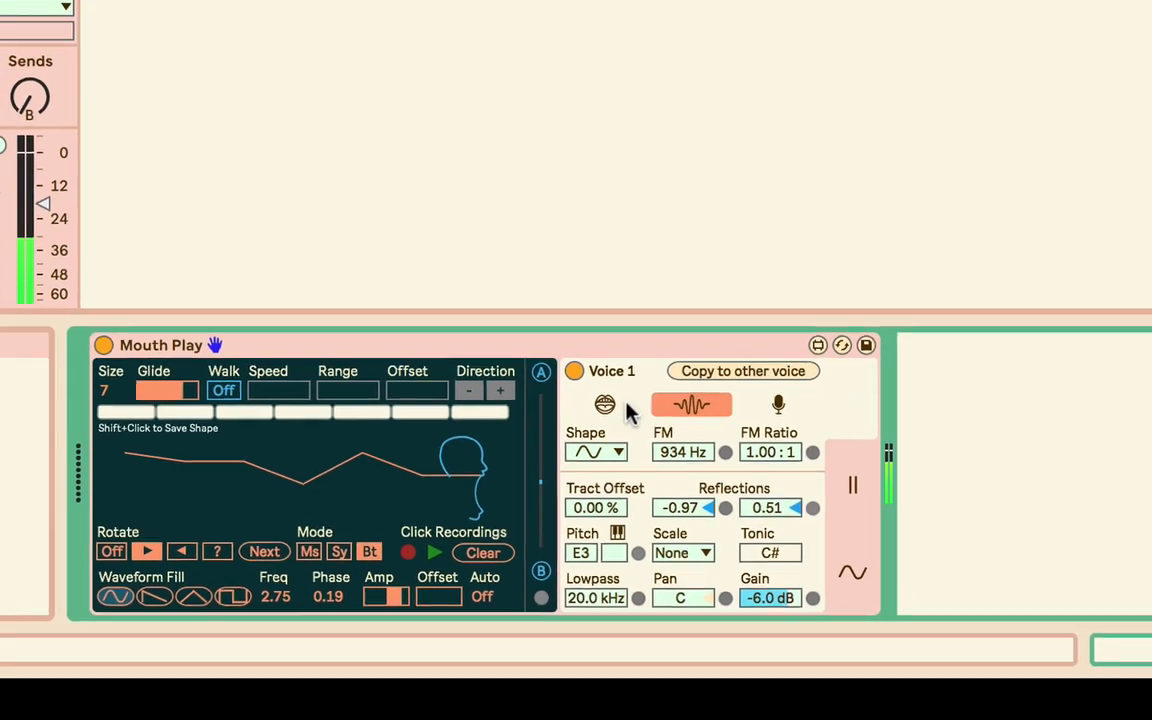
{"action": "left_click", "coordinate": [643, 342]}
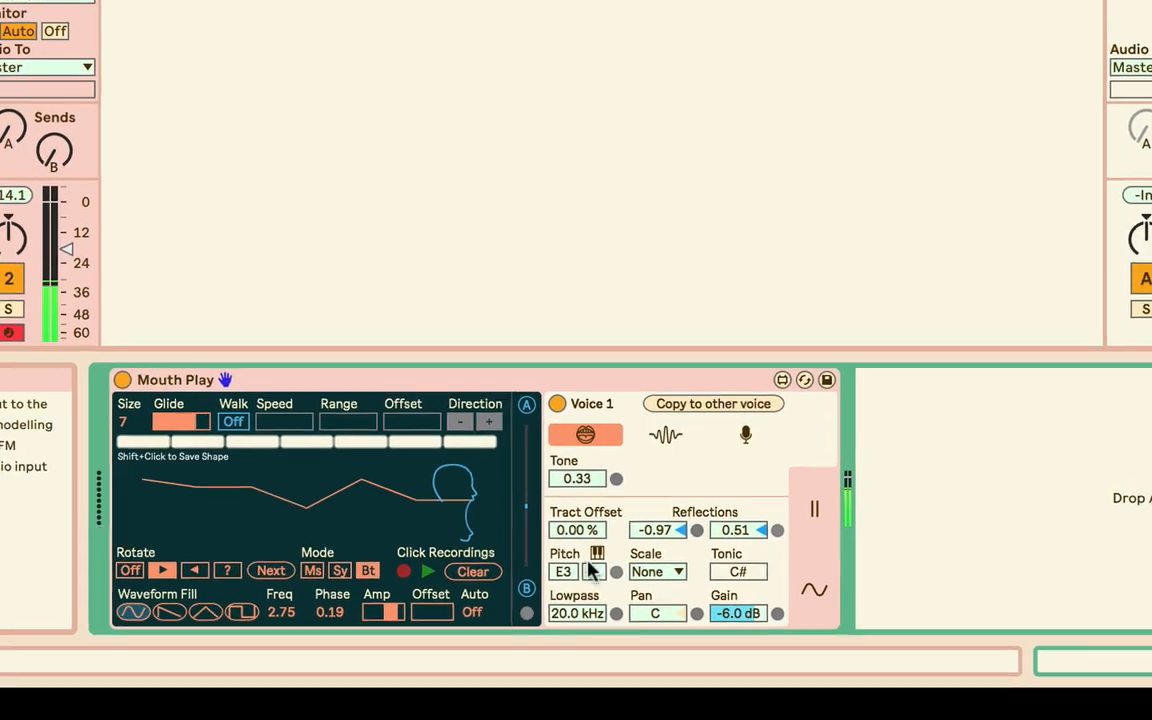
{"action": "left_click_drag", "start_coordinate": [566, 572], "coordinate": [566, 535]}
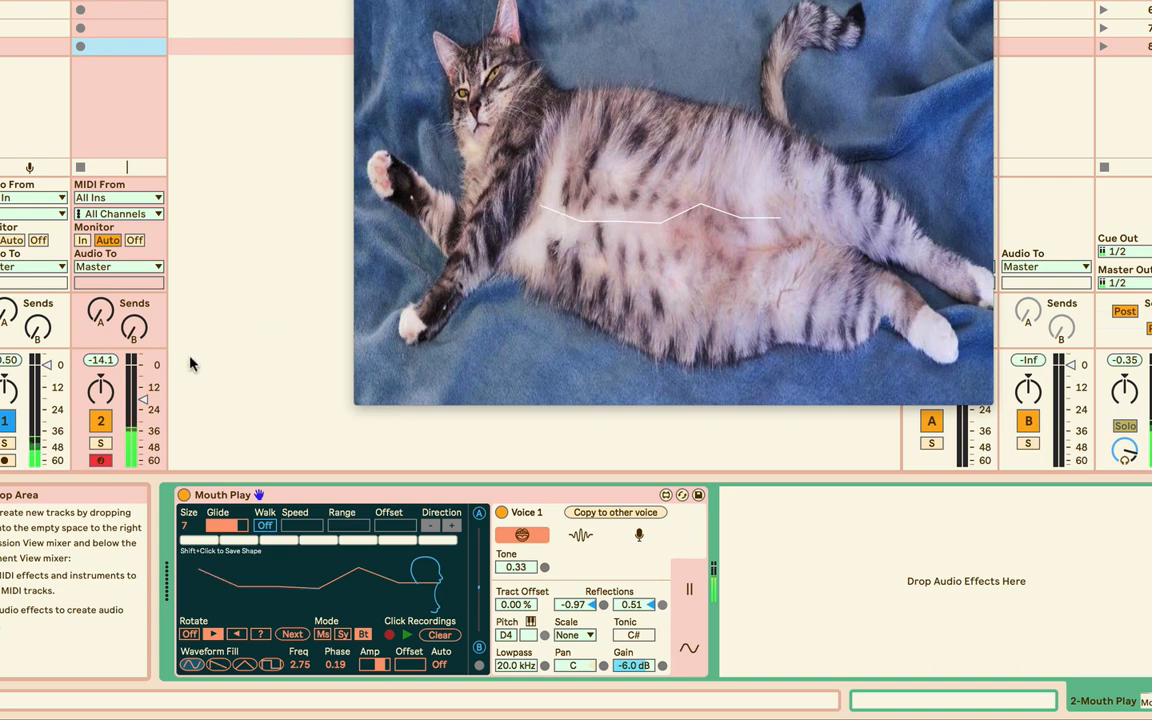
Step: Raise the track volume to -8.0 dB and reshape the curve over the cat picture in the secret_menu window before closing it
{"action": "left_click_drag", "start_coordinate": [140, 399], "coordinate": [141, 380]}
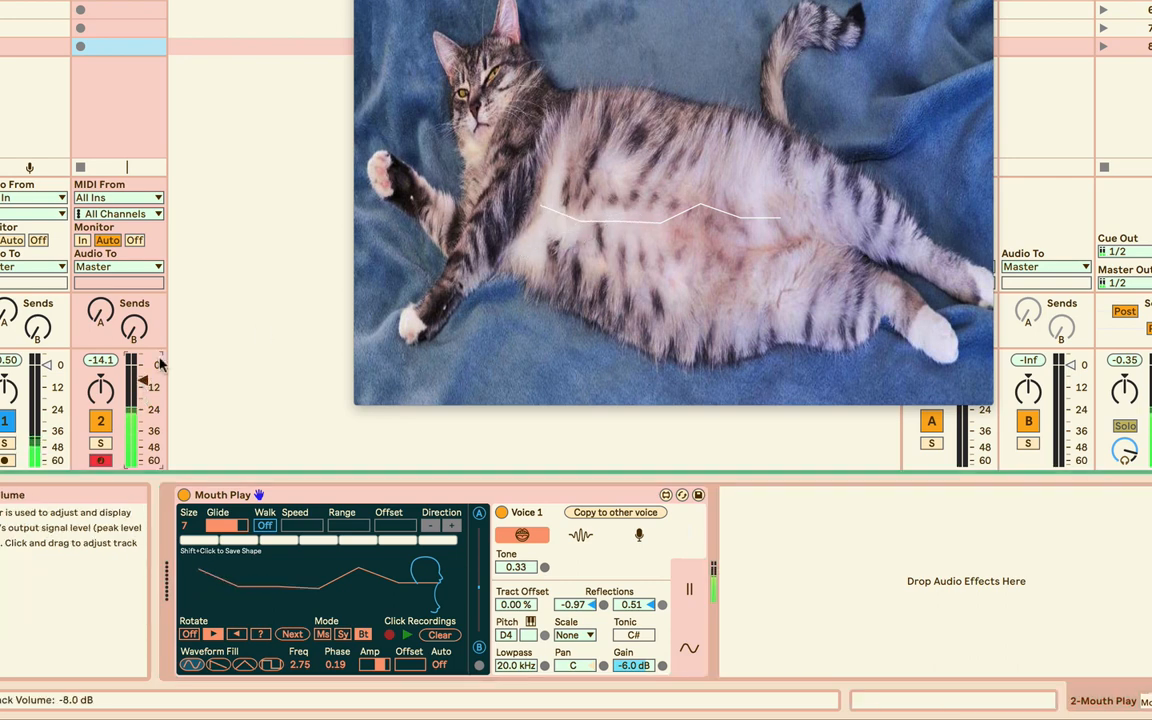
{"action": "left_click_drag", "start_coordinate": [562, 0], "coordinate": [566, 40]}
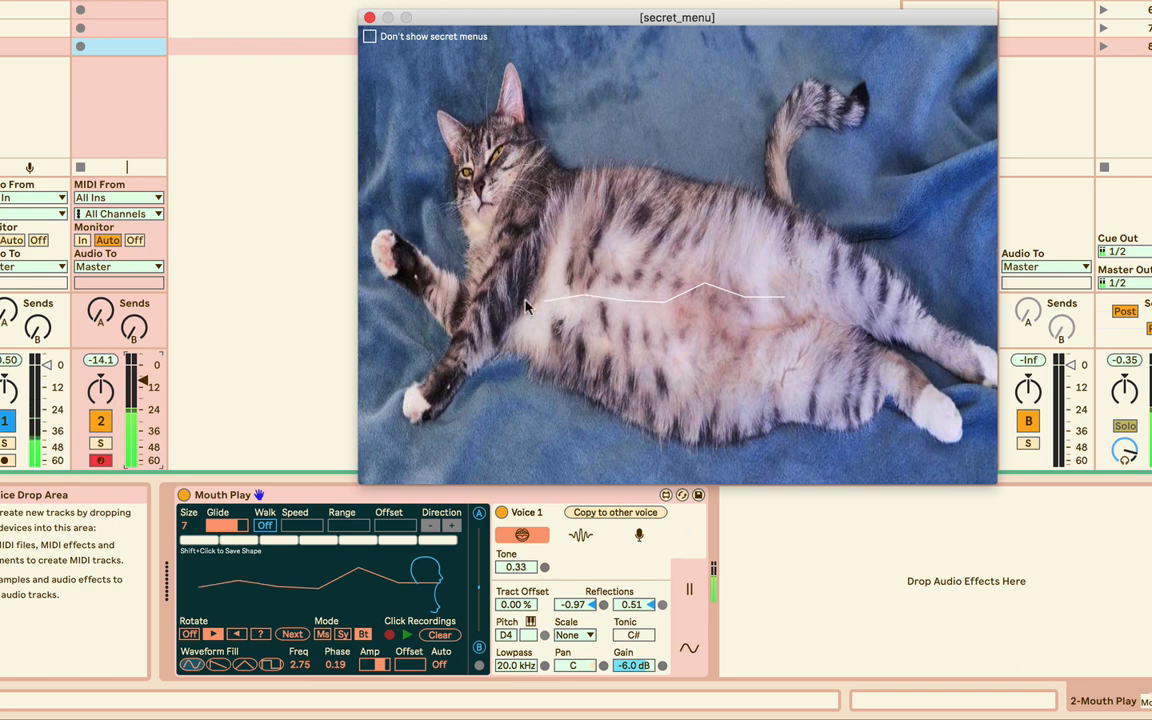
{"action": "mouse_move", "coordinate": [752, 331]}
{"action": "left_mouse_down"}
{"action": "mouse_move", "coordinate": [796, 341]}
{"action": "mouse_move", "coordinate": [787, 304]}
{"action": "mouse_move", "coordinate": [669, 354]}
{"action": "mouse_move", "coordinate": [578, 300]}
{"action": "mouse_move", "coordinate": [773, 276]}
{"action": "mouse_move", "coordinate": [775, 307]}
{"action": "mouse_move", "coordinate": [549, 292]}
{"action": "mouse_move", "coordinate": [787, 262]}
{"action": "mouse_move", "coordinate": [578, 296]}
{"action": "left_mouse_up"}
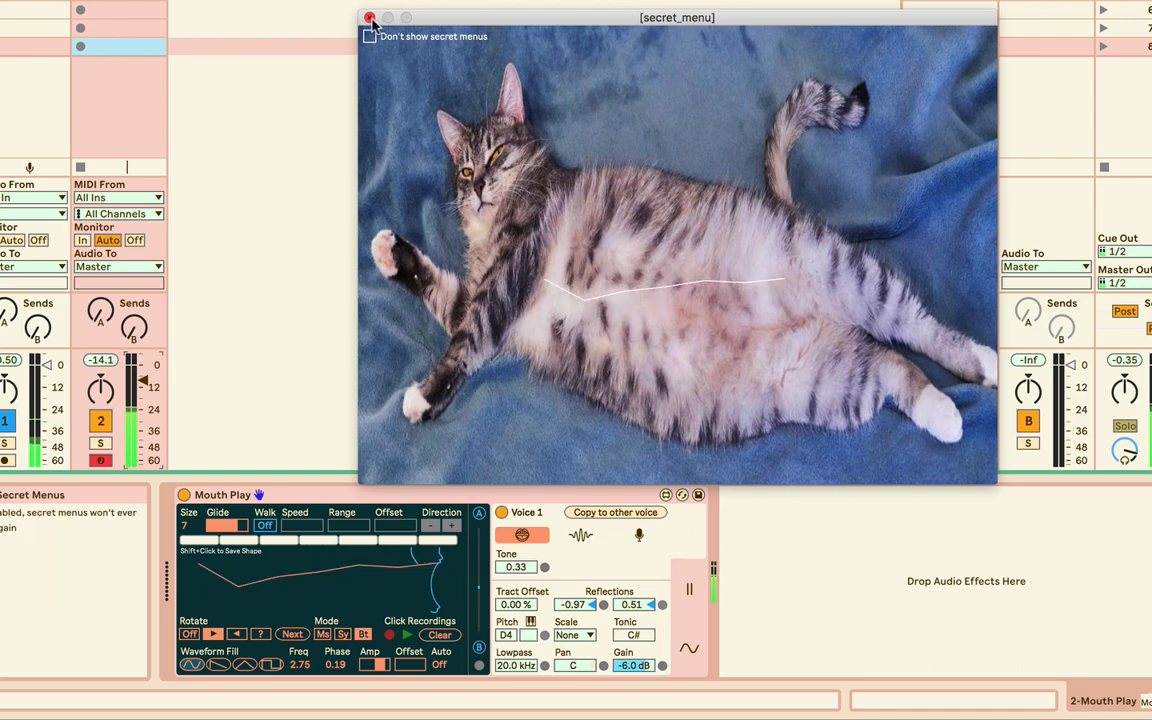
{"action": "left_click", "coordinate": [369, 19]}
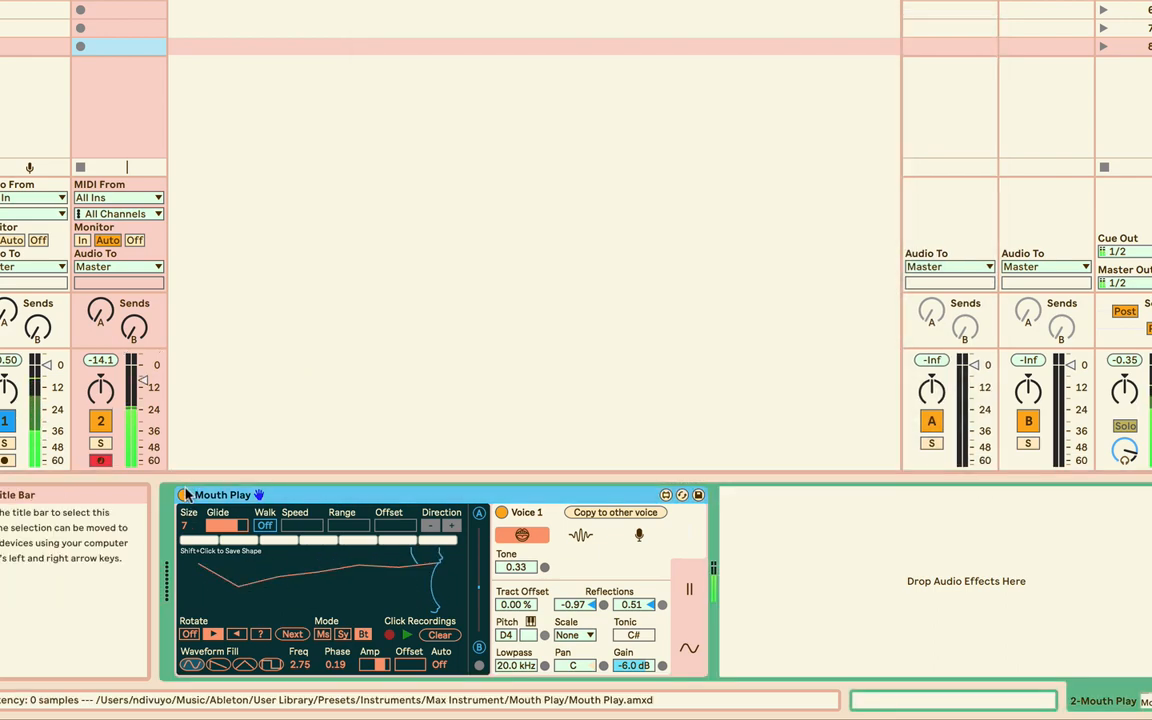